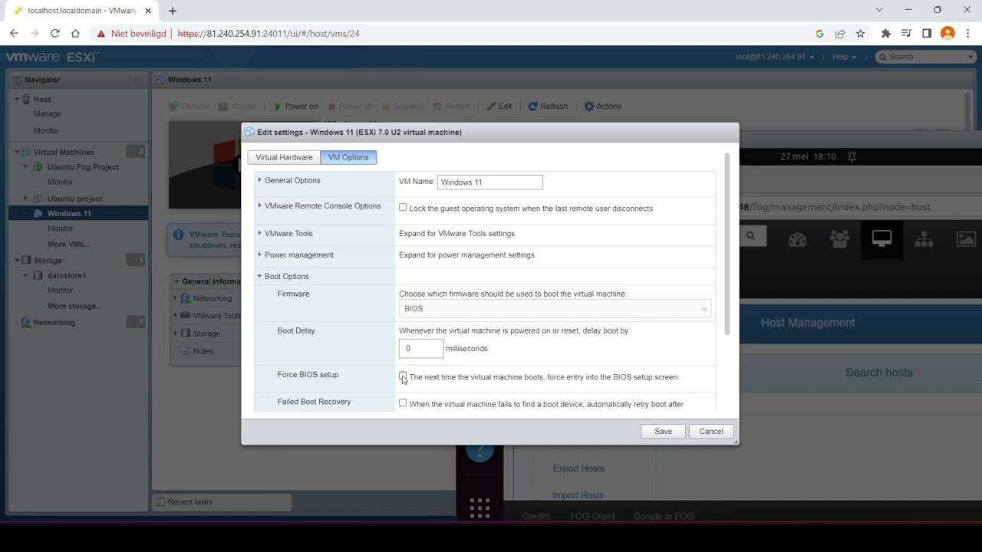
# Save the Windows 11 VM settings with Force BIOS setup ticked
pyautogui.click(660, 441)
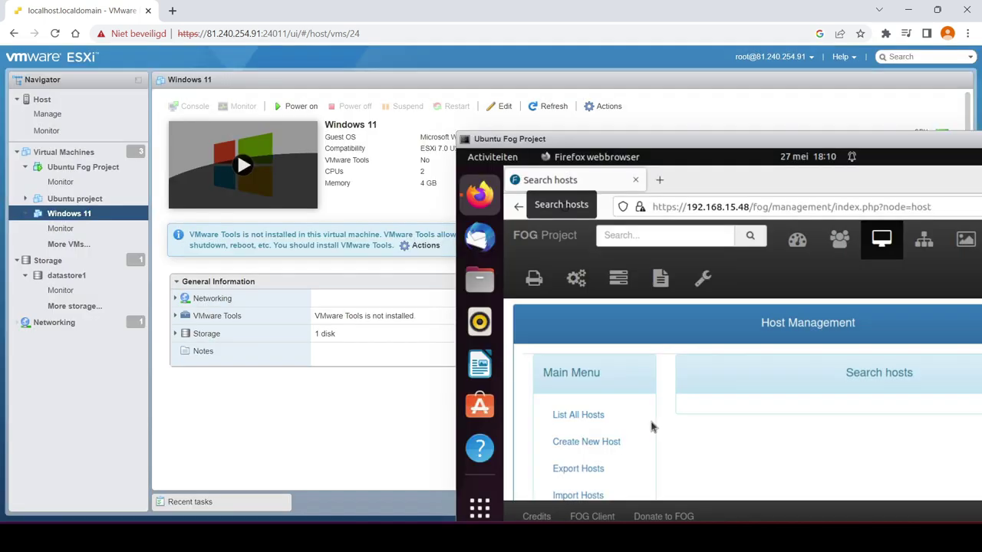
# Power on the Windows 11 VM and review the BIOS boot device order
pyautogui.click(241, 165)
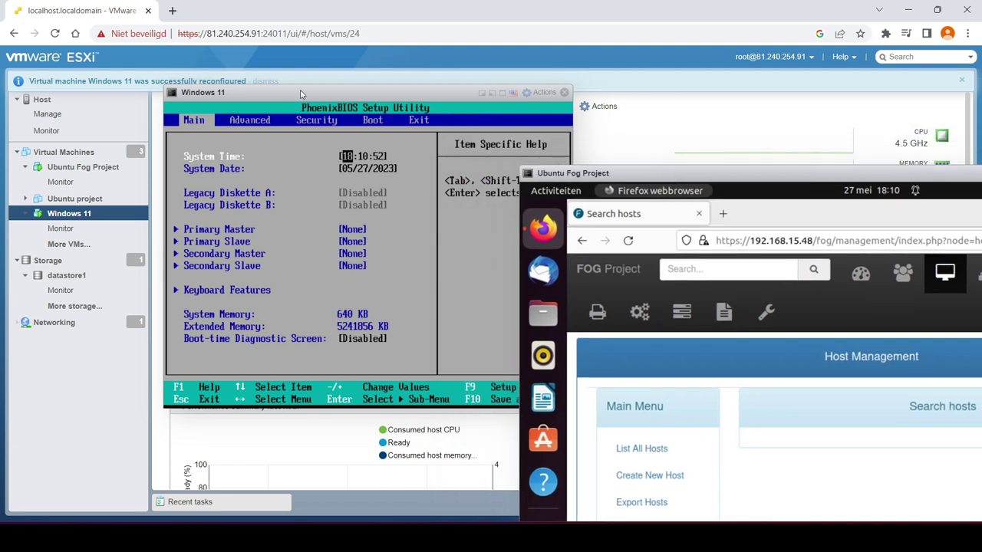
pyautogui.moveTo(301, 94); pyautogui.dragTo(267, 95)
pyautogui.press('Right')
pyautogui.press('Right')
pyautogui.press('Right')
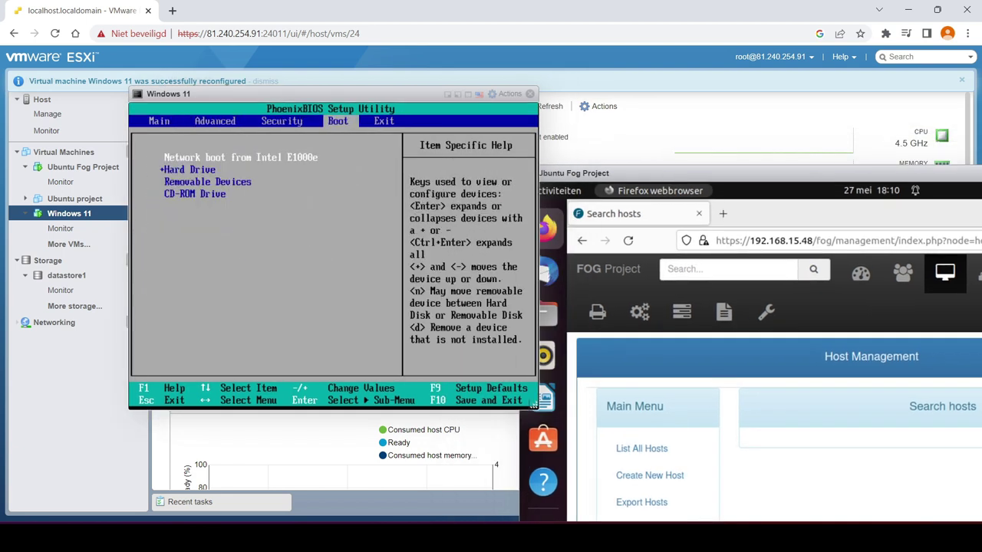
pyautogui.press('Down')
pyautogui.press('Down')
pyautogui.press('Down')
pyautogui.press('Up')
pyautogui.press('Up')
pyautogui.press('Up')
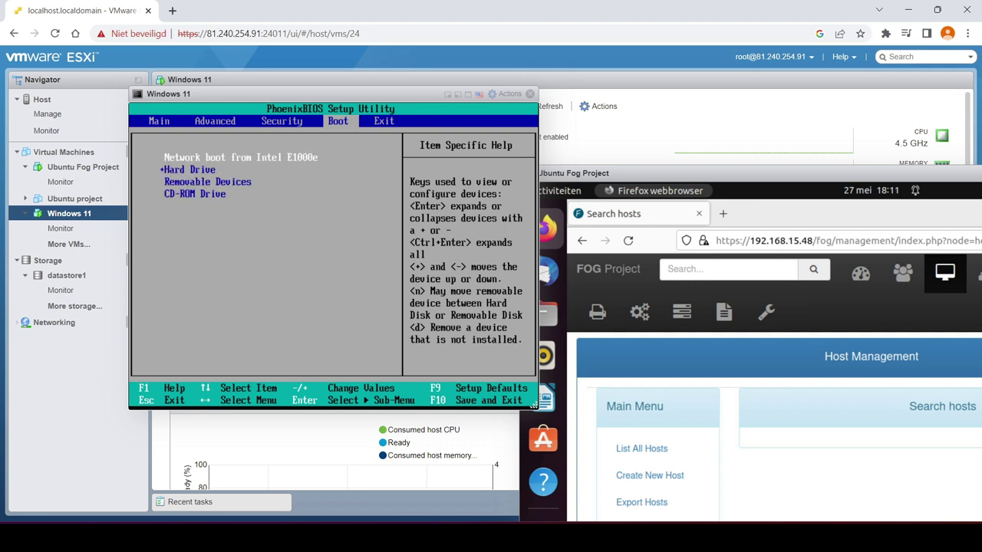
pyautogui.press('Down')
pyautogui.press('Return')
# Exit BIOS setup saving changes and confirm the restart
pyautogui.press('Right')
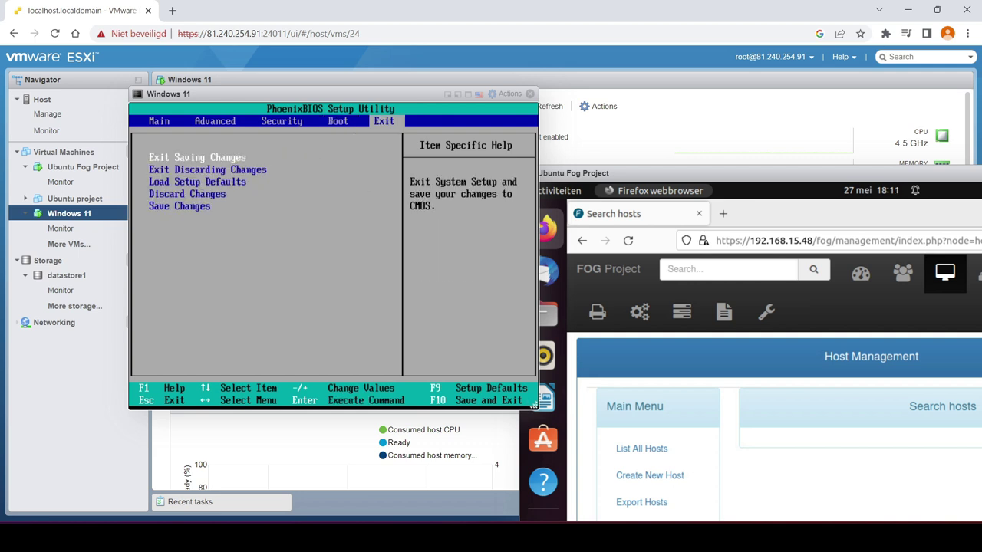
pyautogui.press('Left')
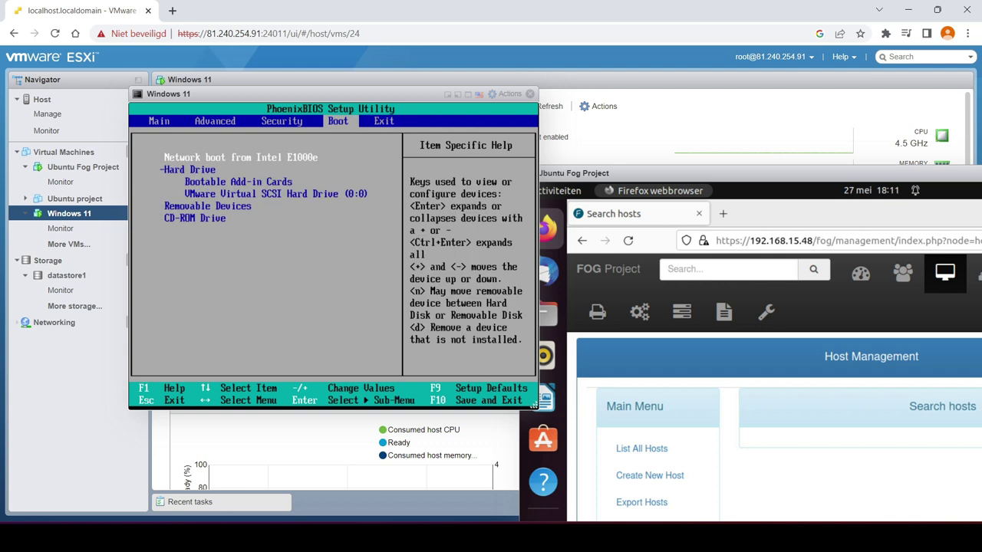
pyautogui.press('Right')
pyautogui.press('Return')
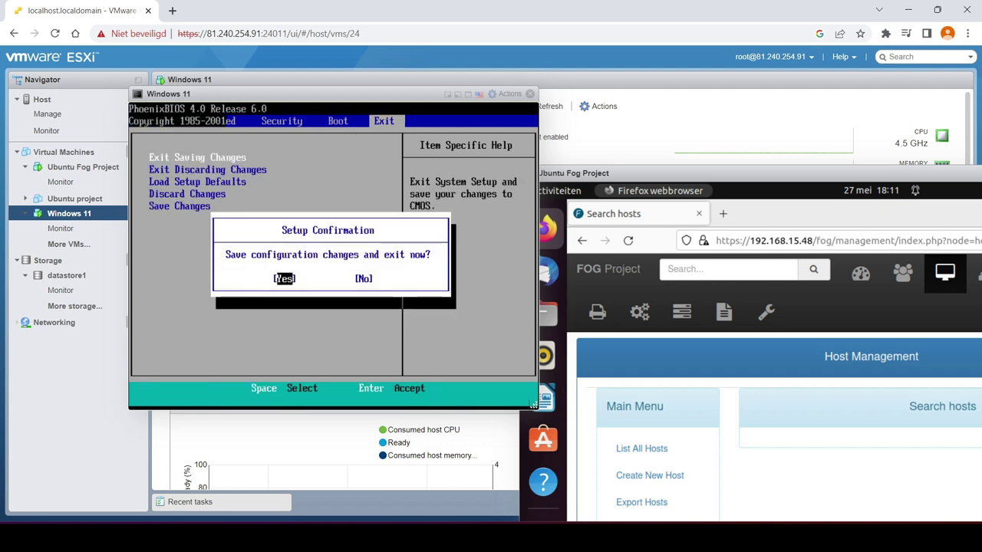
pyautogui.press('Return')
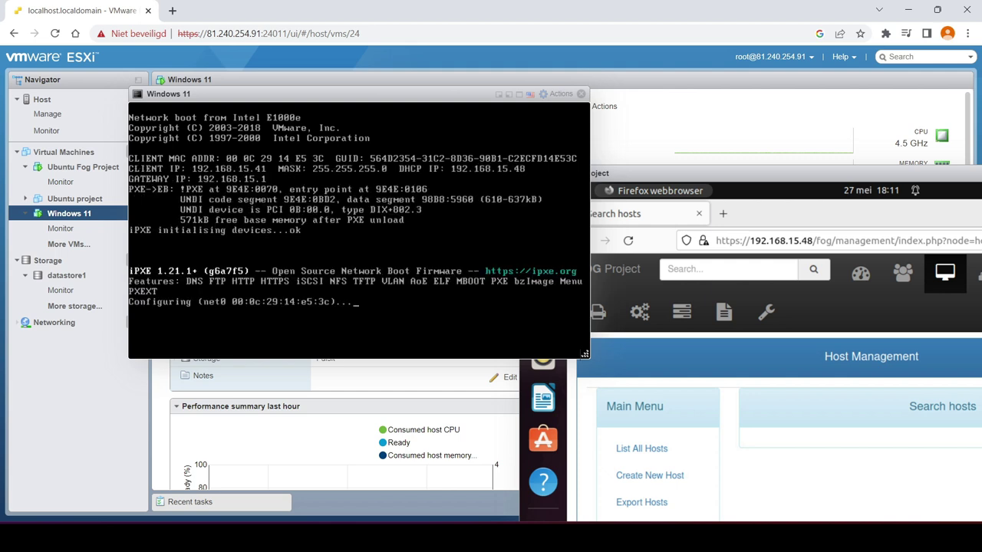
# Enlarge the Windows 11 console and run Quick Registration and Inventory from the FOG menu
pyautogui.moveTo(714, 180); pyautogui.dragTo(630, 85)
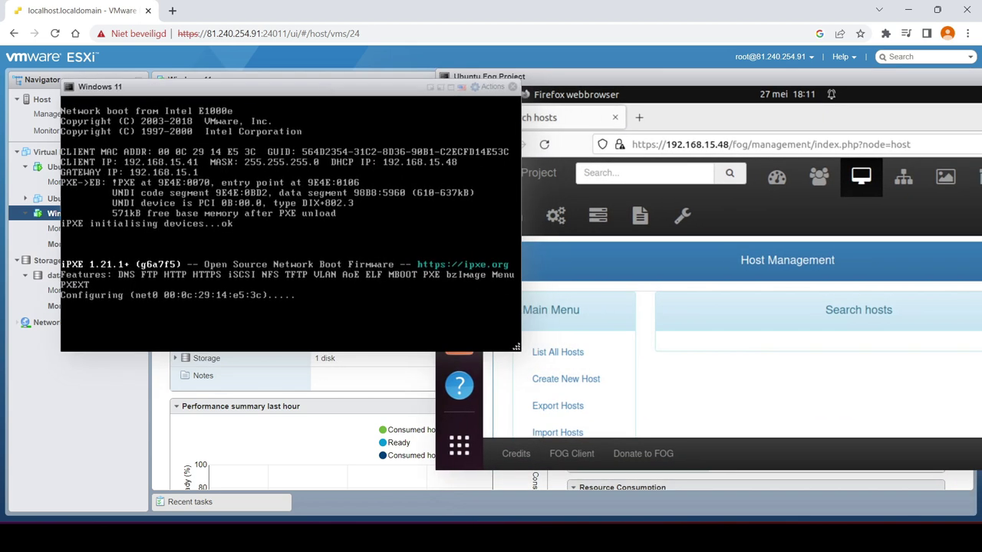
pyautogui.moveTo(516, 344); pyautogui.dragTo(585, 396)
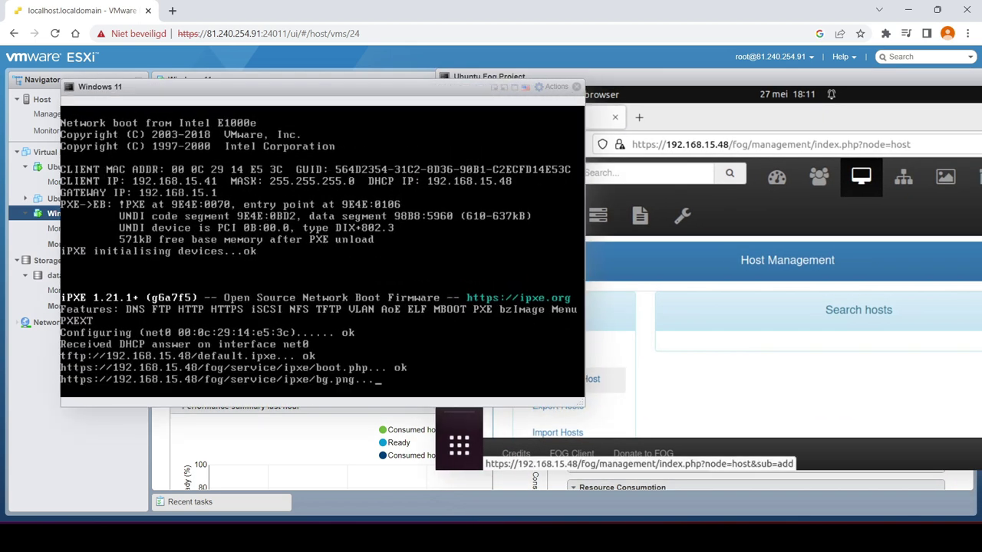
pyautogui.moveTo(385, 82); pyautogui.dragTo(351, 83)
pyautogui.moveTo(693, 73); pyautogui.dragTo(665, 73)
pyautogui.press('Down')
pyautogui.press('Down')
pyautogui.press('Down')
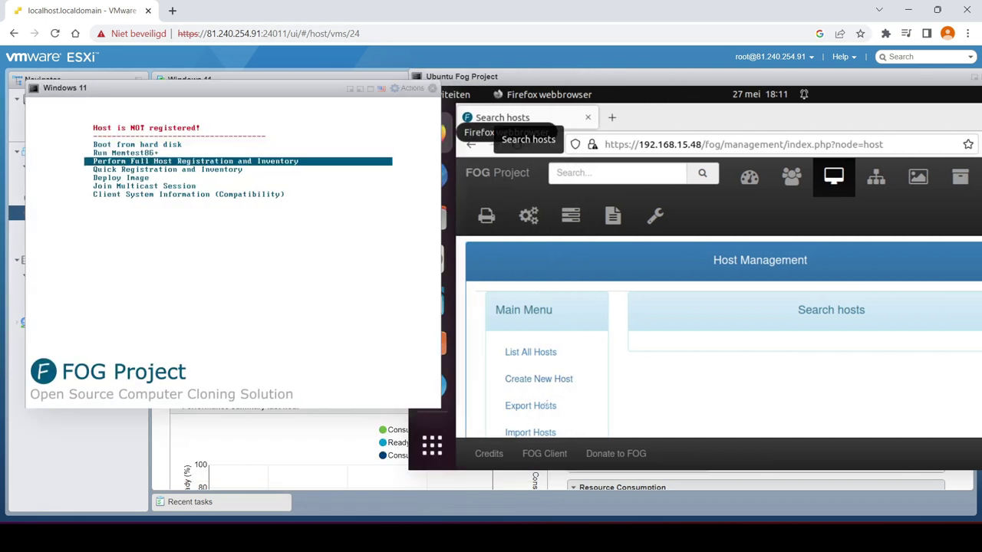
pyautogui.press('Return')
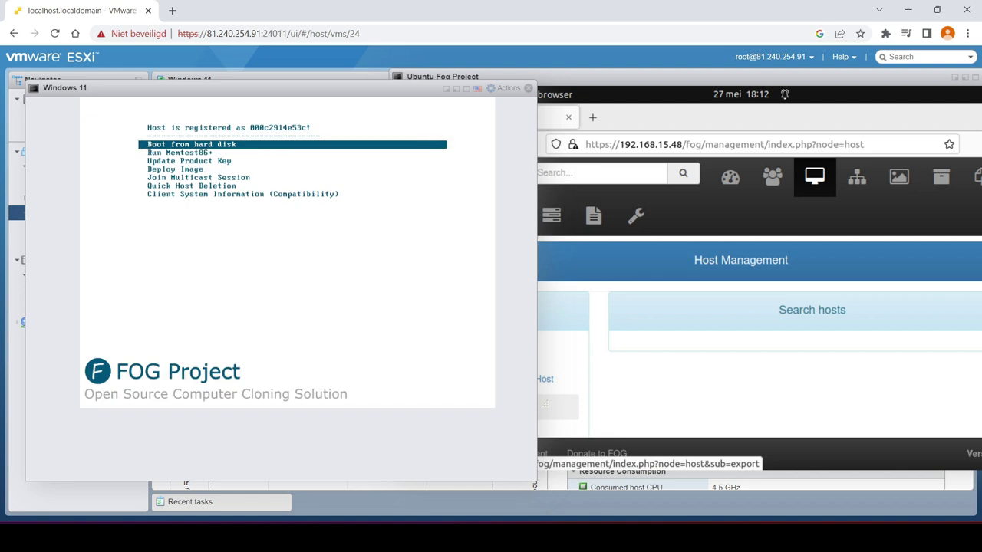
# Enlarge the Ubuntu FOG console and open a new image form in Image Management
pyautogui.click(592, 359)
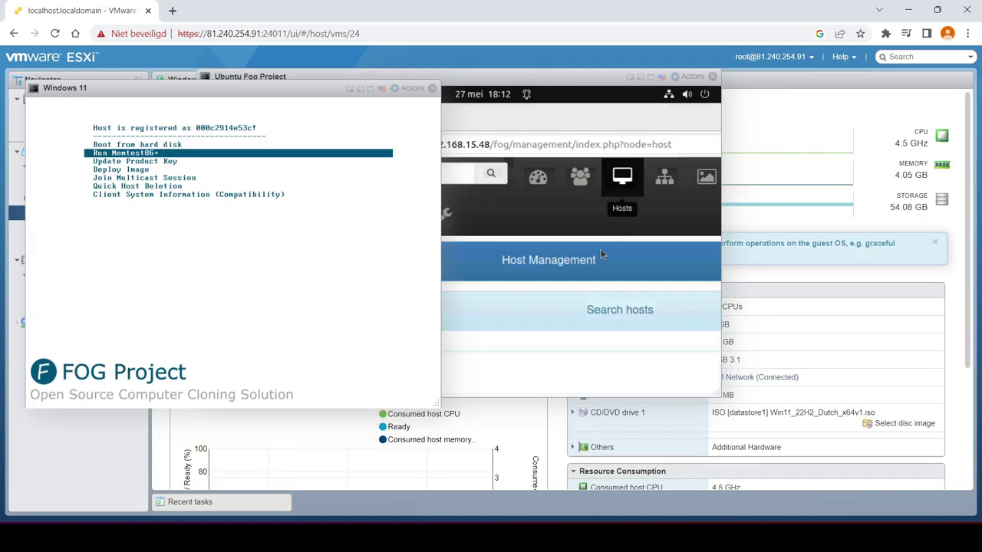
pyautogui.moveTo(537, 71); pyautogui.dragTo(558, 75)
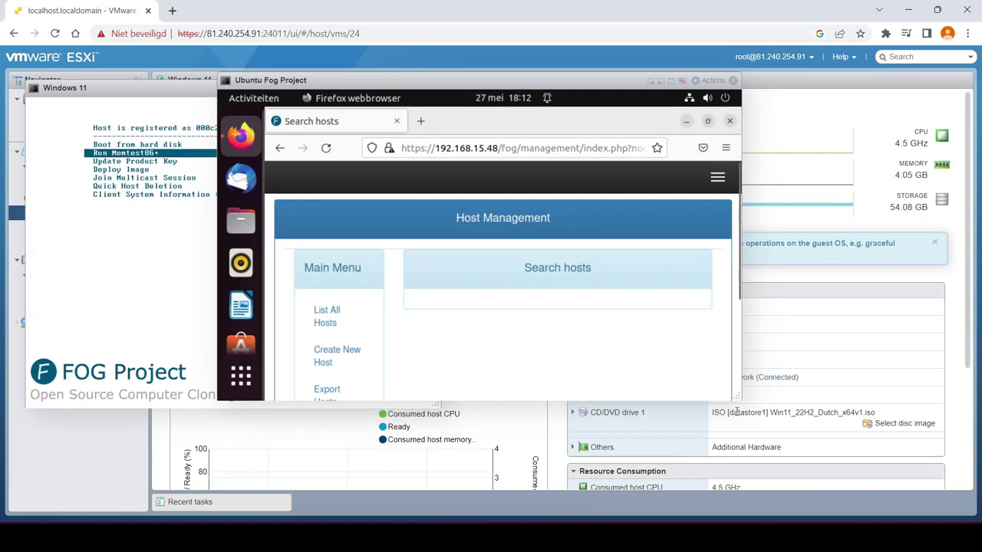
pyautogui.moveTo(736, 397); pyautogui.dragTo(932, 443)
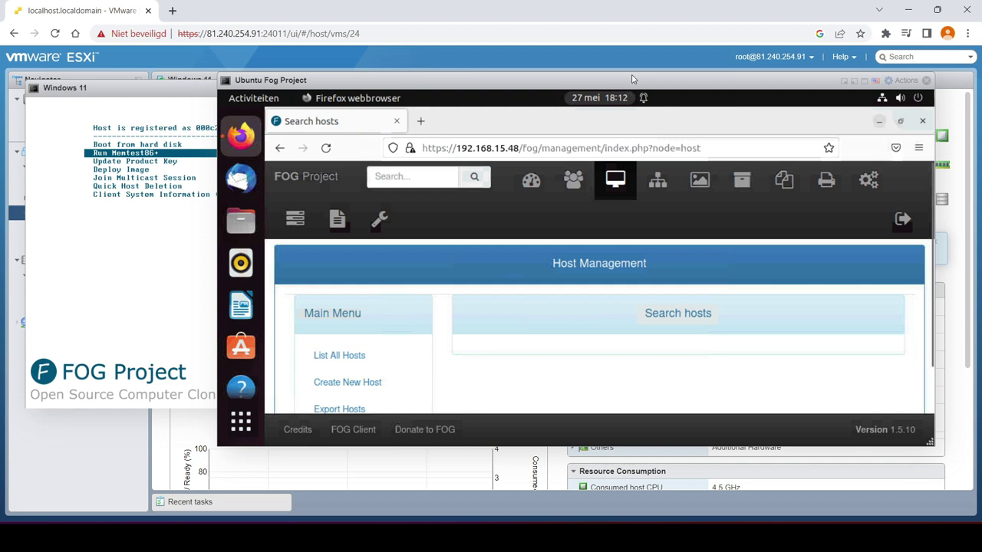
pyautogui.moveTo(633, 79); pyautogui.dragTo(599, 77)
pyautogui.scroll(-1, 490, 252)
pyautogui.scroll(1, 489, 255)
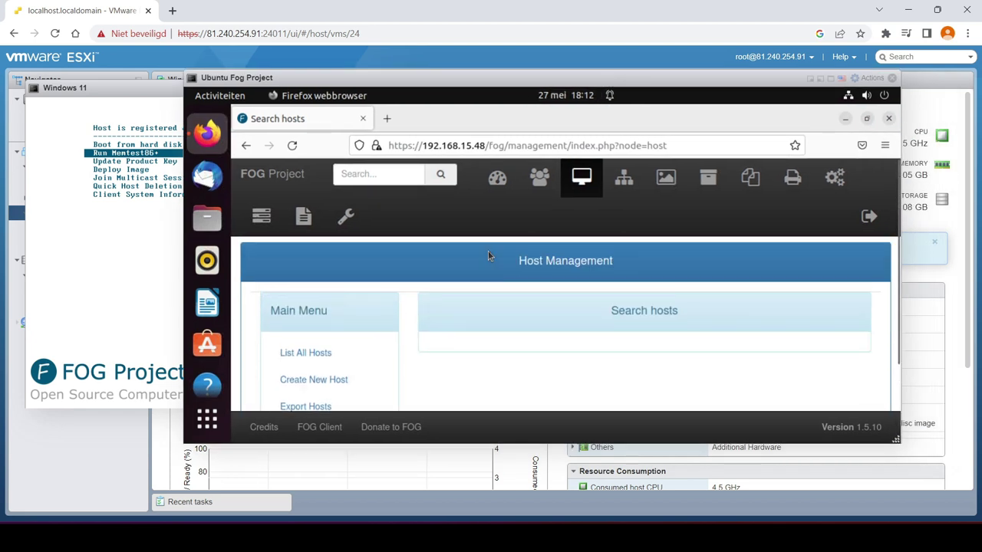
pyautogui.click(658, 190)
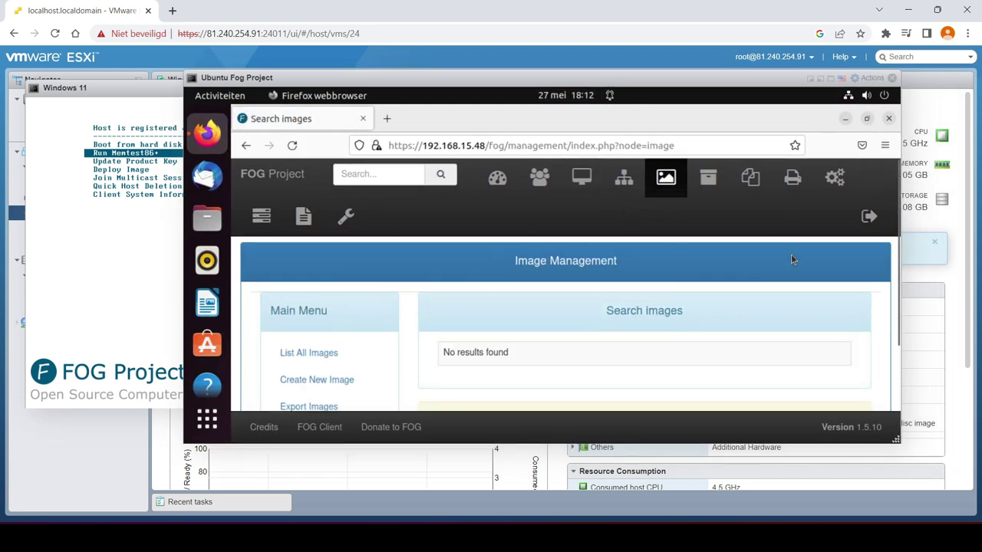
pyautogui.moveTo(894, 439); pyautogui.dragTo(958, 477)
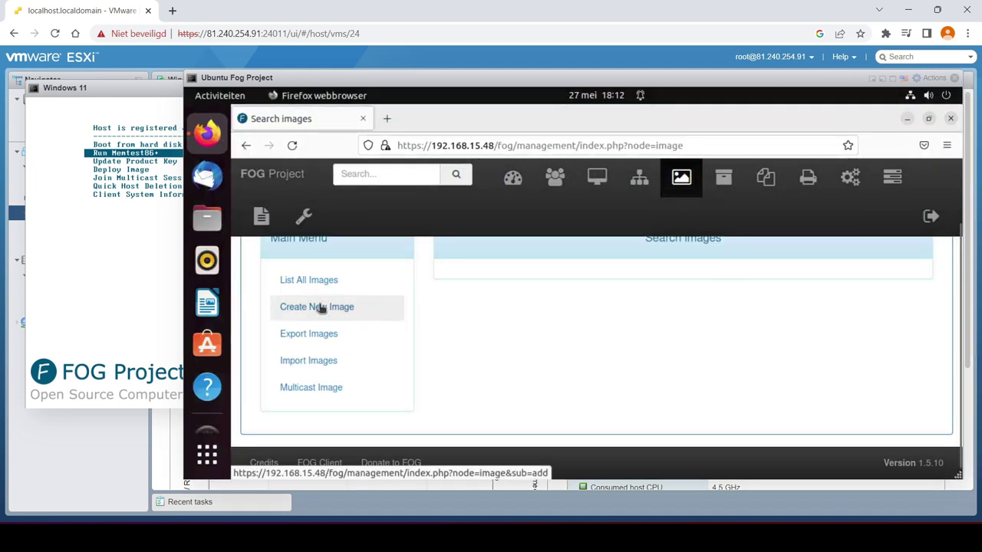
pyautogui.click(323, 307)
# Name the new image win11
pyautogui.click(722, 359)
pyautogui.scroll(-2, 724, 367)
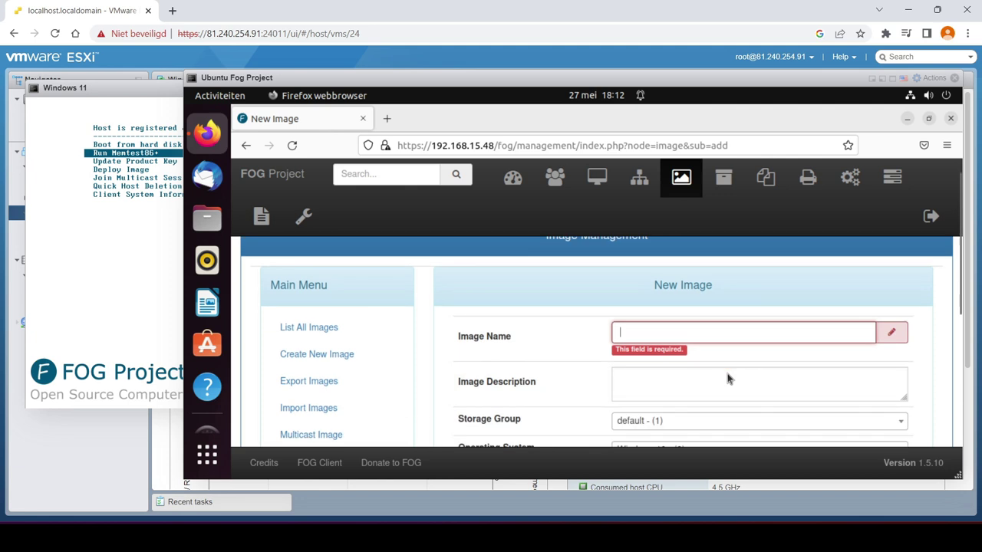
pyautogui.write('wind')
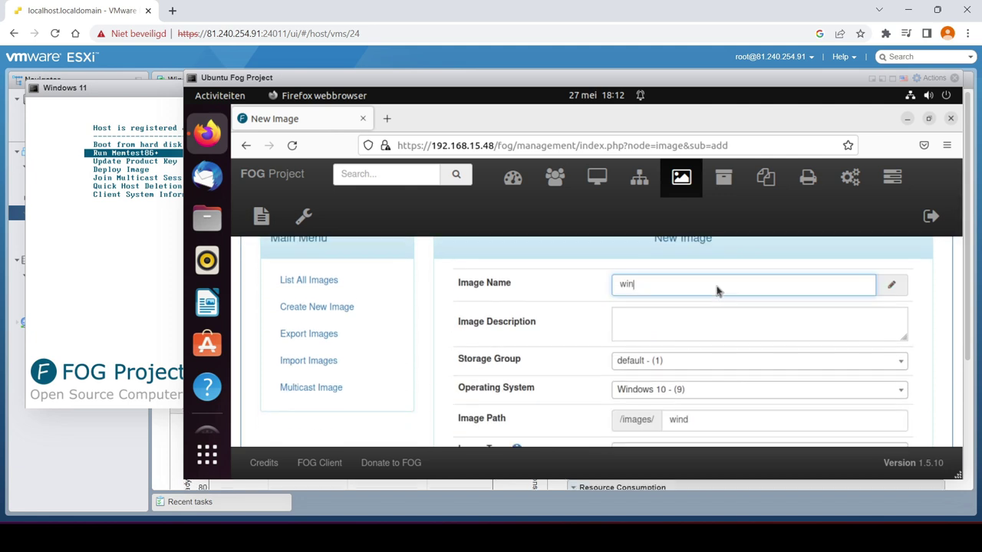
pyautogui.press('BackSpace')
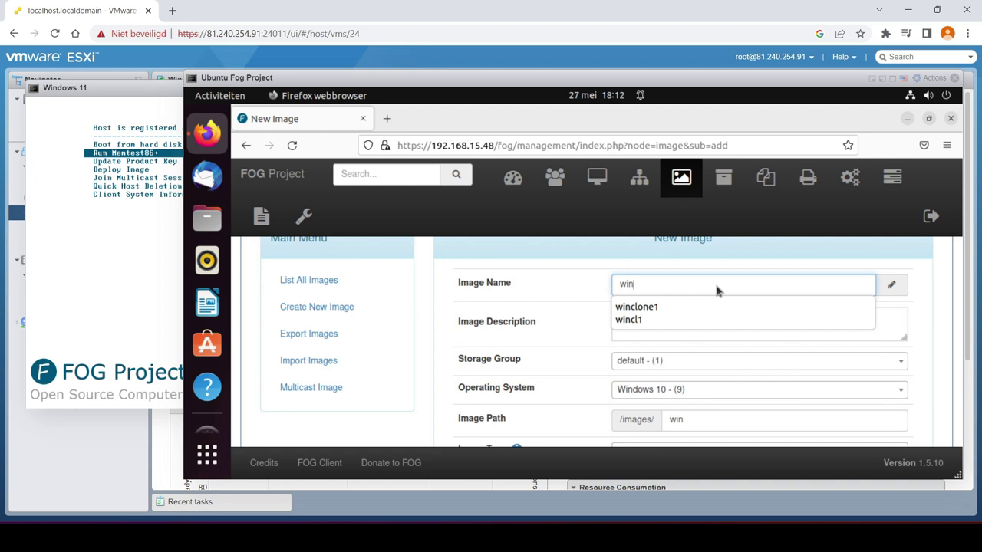
pyautogui.click(676, 309)
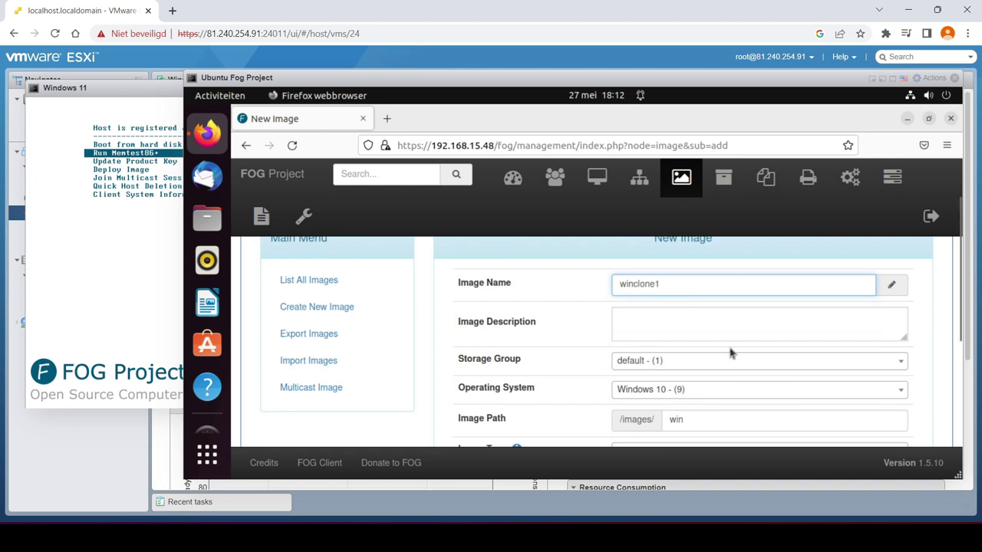
pyautogui.click(697, 287)
pyautogui.press('BackSpace')
pyautogui.press('BackSpace')
pyautogui.press('BackSpace')
pyautogui.press('BackSpace')
pyautogui.press('BackSpace')
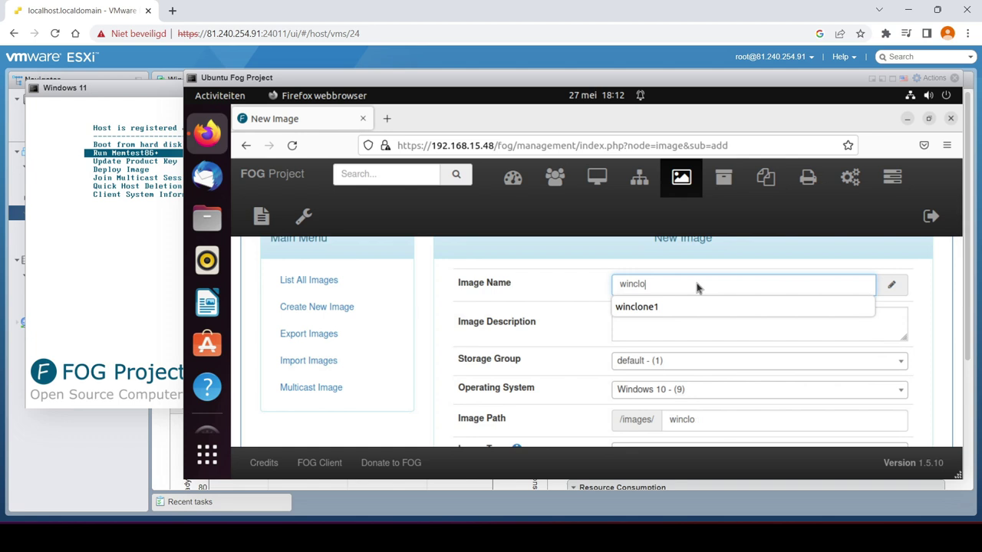
pyautogui.write('11')
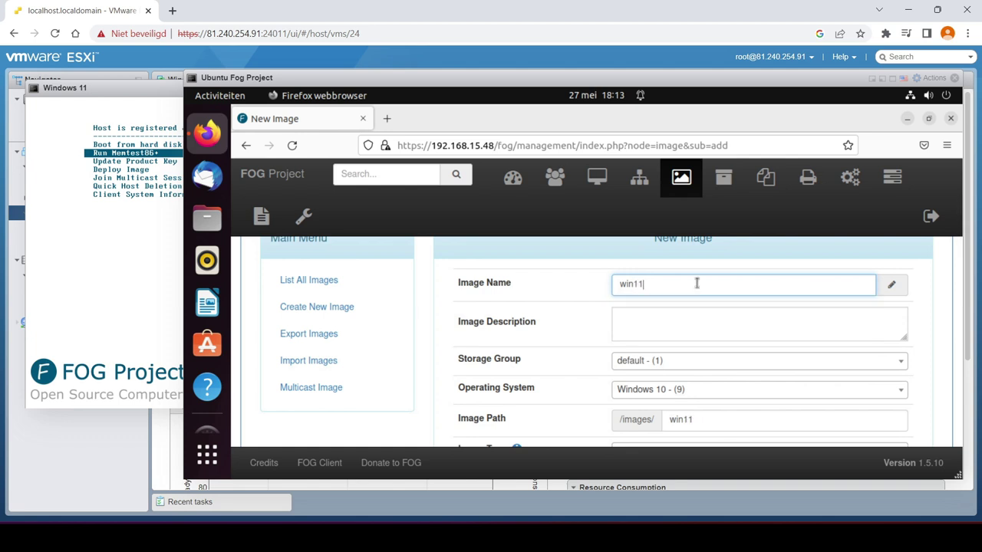
pyautogui.scroll(-2, 737, 370)
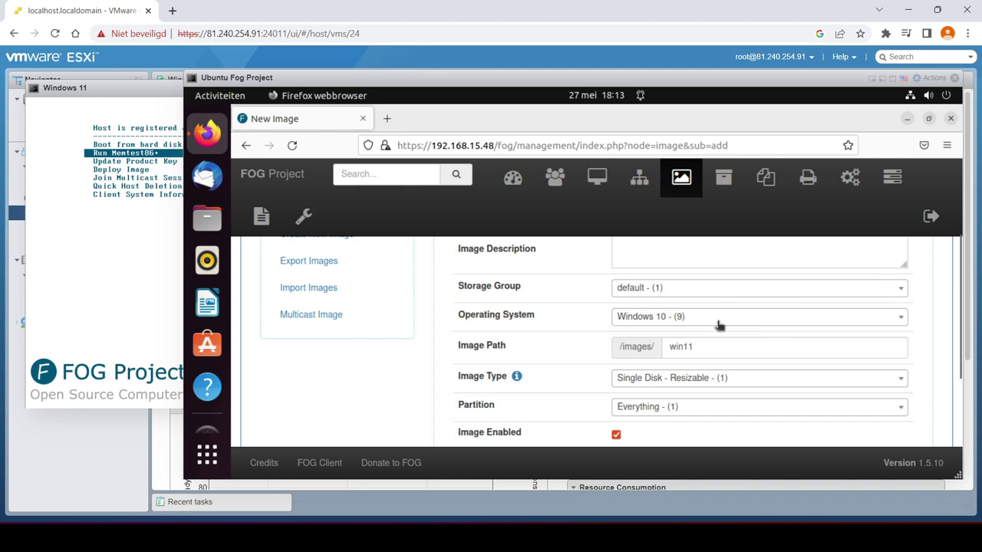
# Set the image type to Multiple Partition Image, All Disks
pyautogui.click(741, 377)
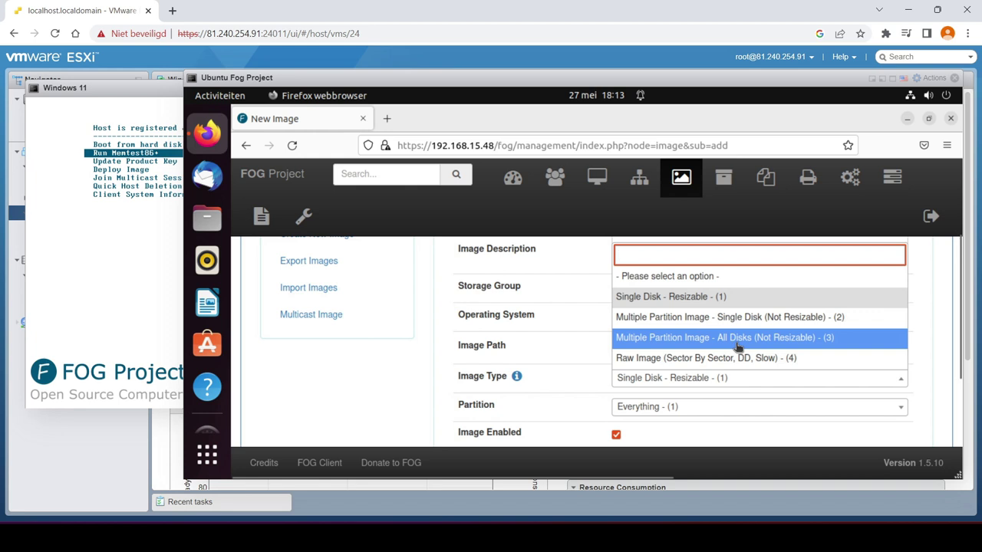
pyautogui.click(738, 345)
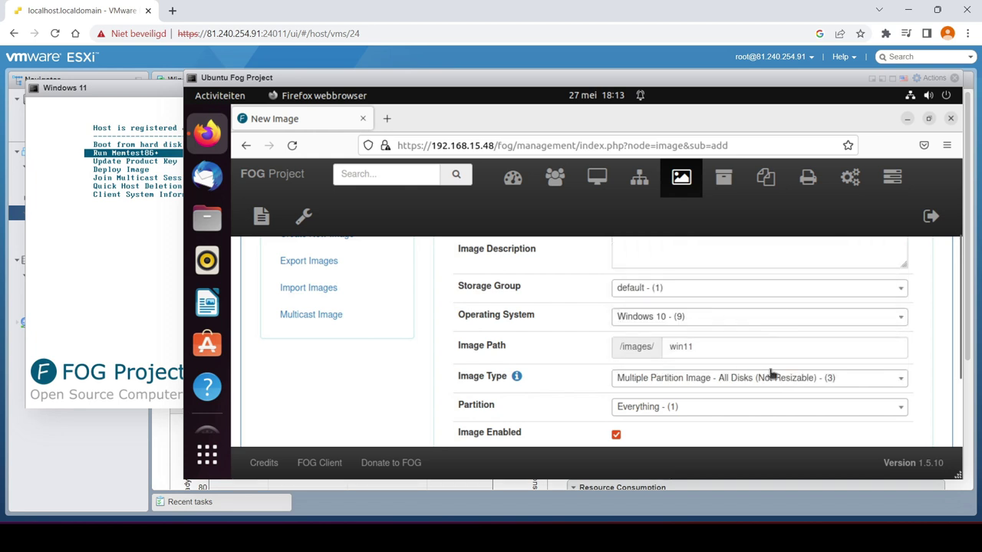
pyautogui.scroll(-1, 756, 382)
pyautogui.scroll(-1, 737, 387)
pyautogui.scroll(4, 675, 352)
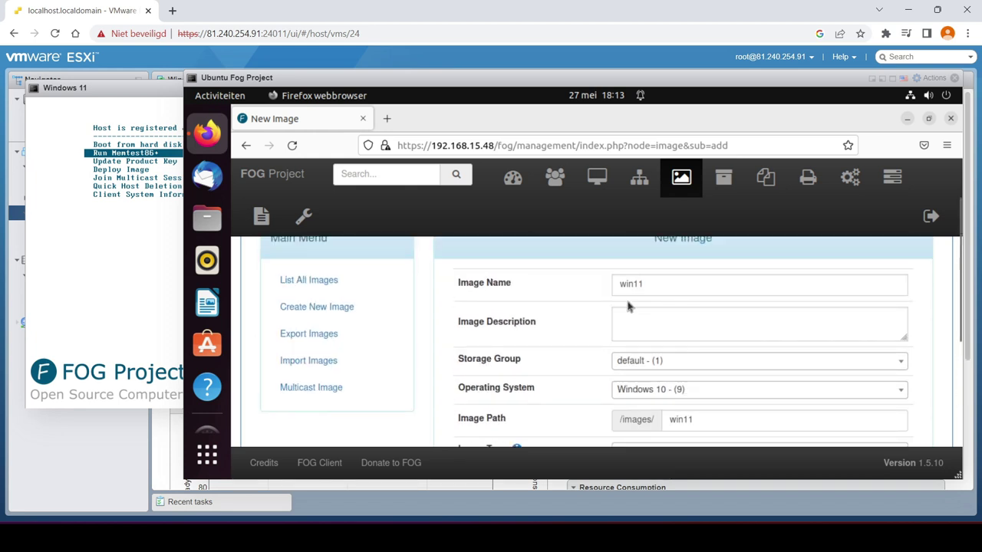
pyautogui.scroll(-2, 726, 358)
# Keep Windows 10 as the operating system and add the win11 image
pyautogui.click(739, 321)
pyautogui.click(675, 462)
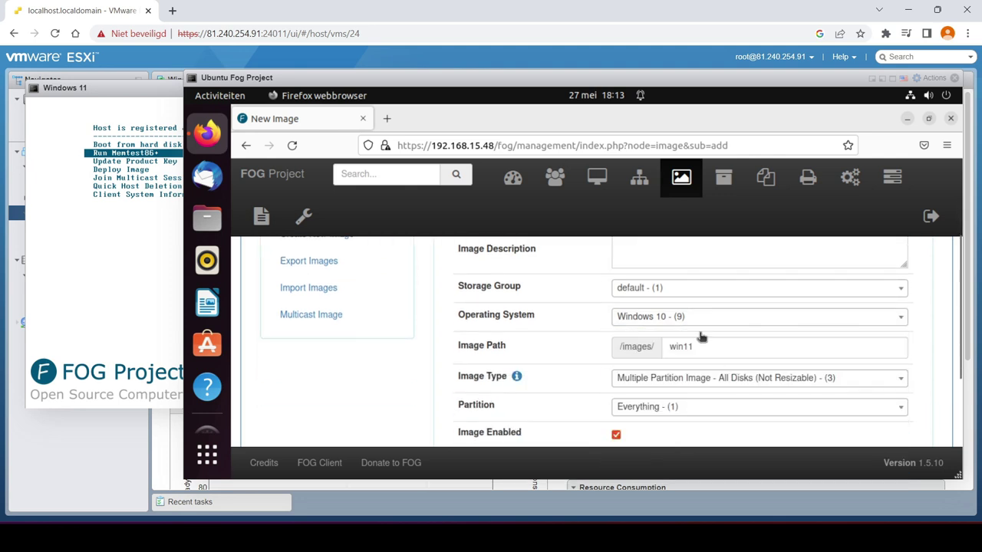
pyautogui.scroll(-2, 758, 369)
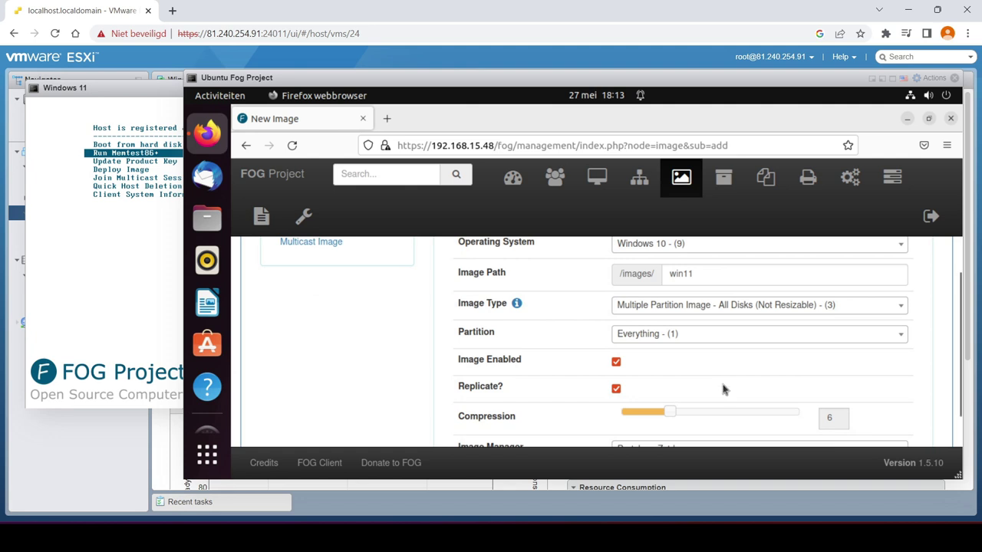
pyautogui.scroll(-2, 723, 390)
pyautogui.click(731, 417)
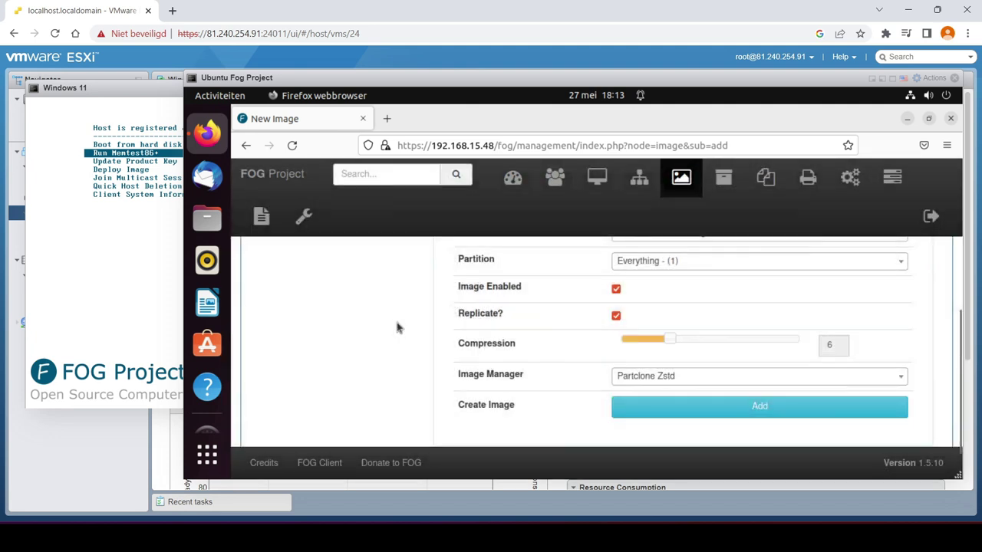
pyautogui.scroll(6, 397, 325)
# List all hosts and open host 000c2914e53c for editing
pyautogui.click(599, 179)
pyautogui.scroll(-2, 673, 345)
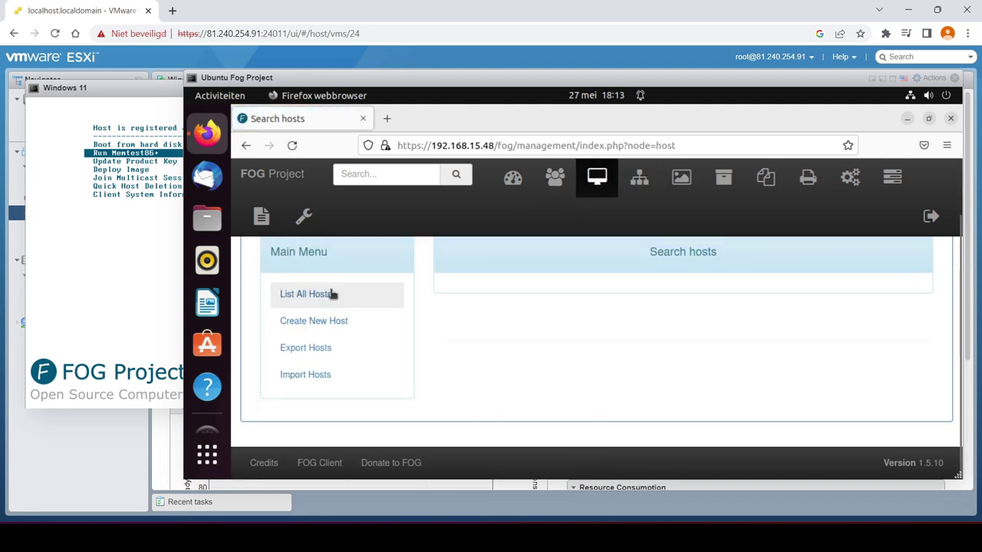
pyautogui.click(328, 323)
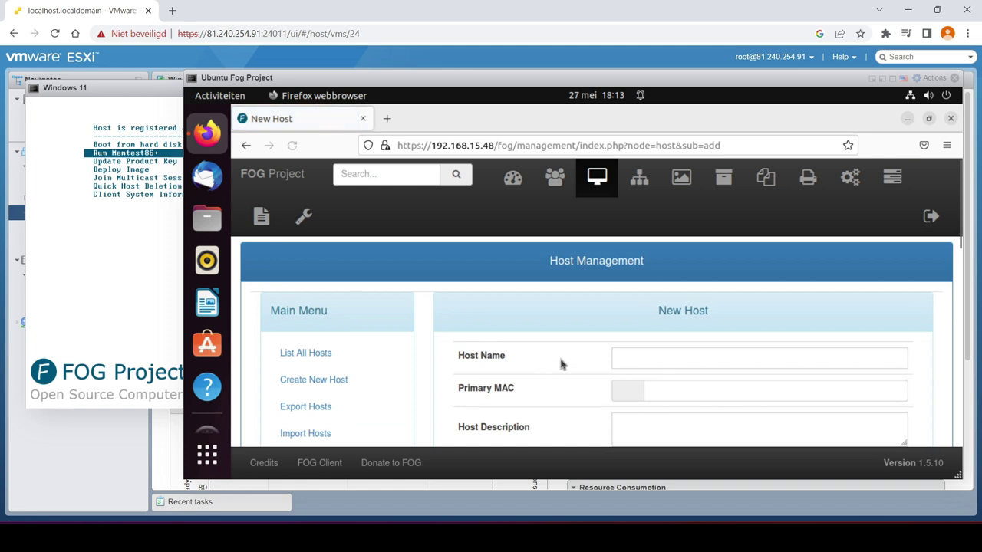
pyautogui.scroll(-2, 560, 363)
pyautogui.scroll(2, 558, 363)
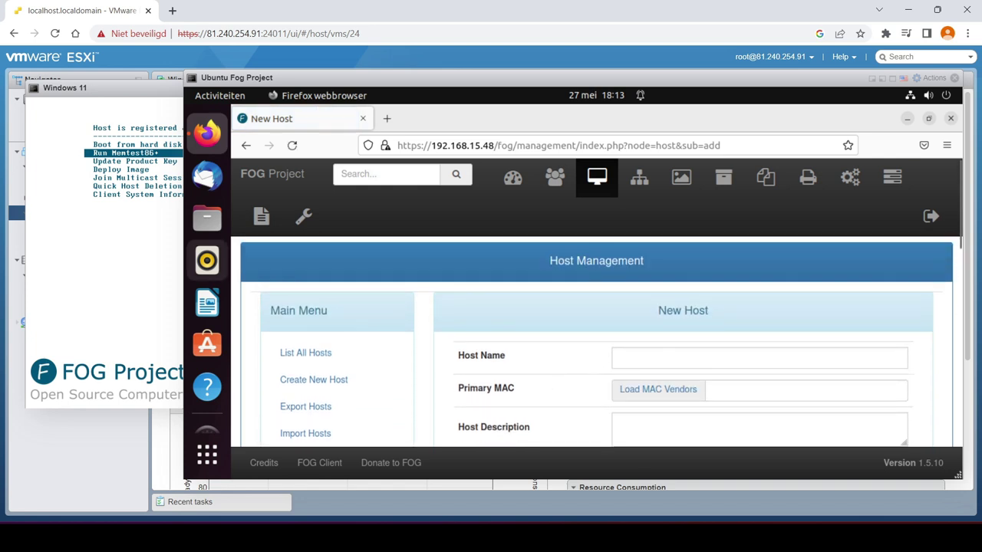
pyautogui.click(311, 352)
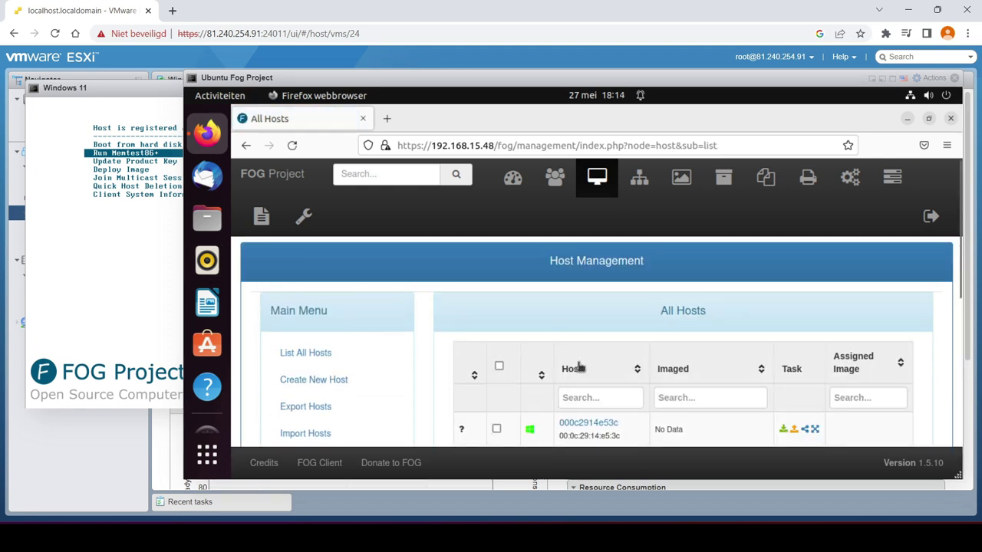
pyautogui.scroll(-2, 568, 367)
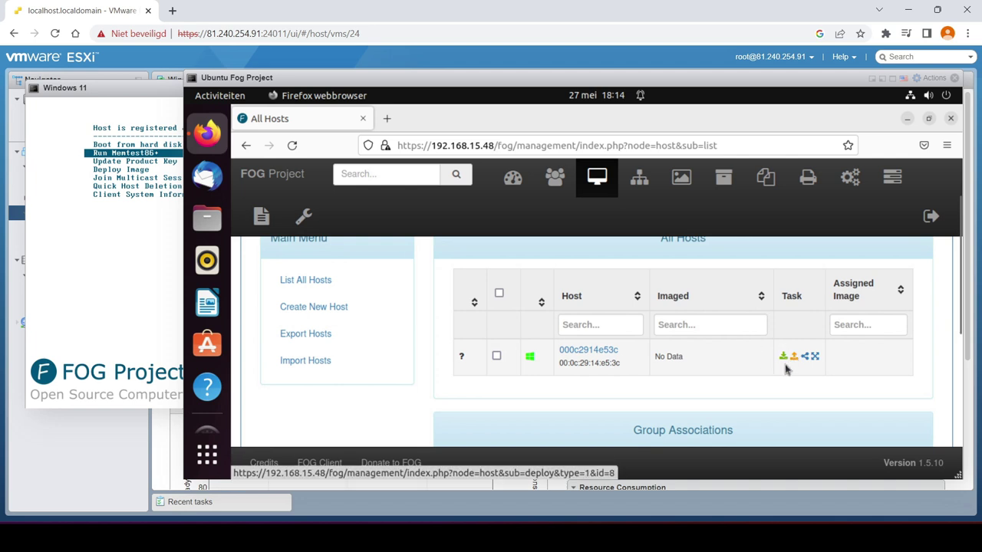
pyautogui.scroll(-2, 823, 330)
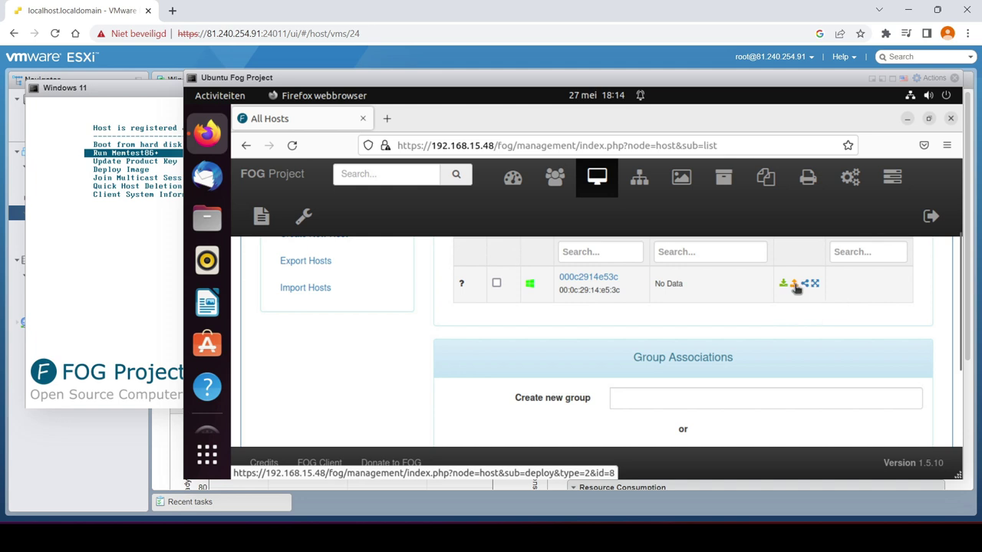
pyautogui.click(814, 284)
# Select win11 - (9) as the host image
pyautogui.scroll(-2, 775, 323)
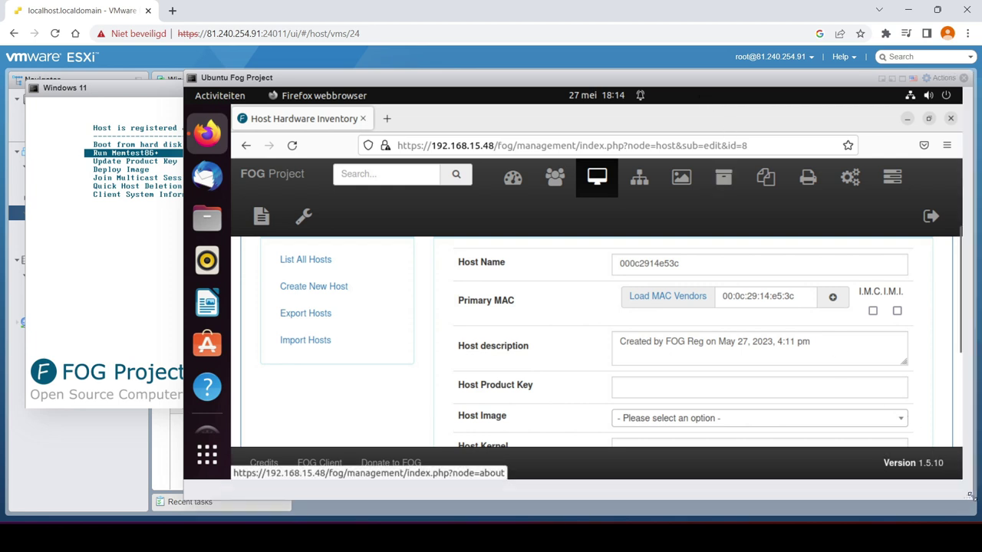
pyautogui.moveTo(959, 476); pyautogui.dragTo(979, 512)
pyautogui.moveTo(716, 84); pyautogui.dragTo(659, 83)
pyautogui.scroll(2, 750, 334)
pyautogui.scroll(2, 750, 334)
pyautogui.scroll(-4, 672, 407)
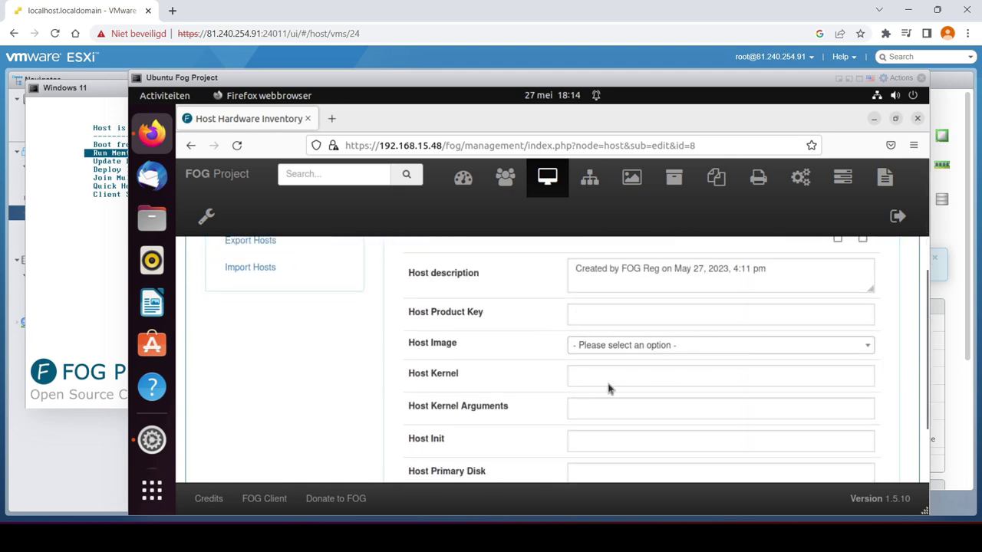
pyautogui.click(735, 347)
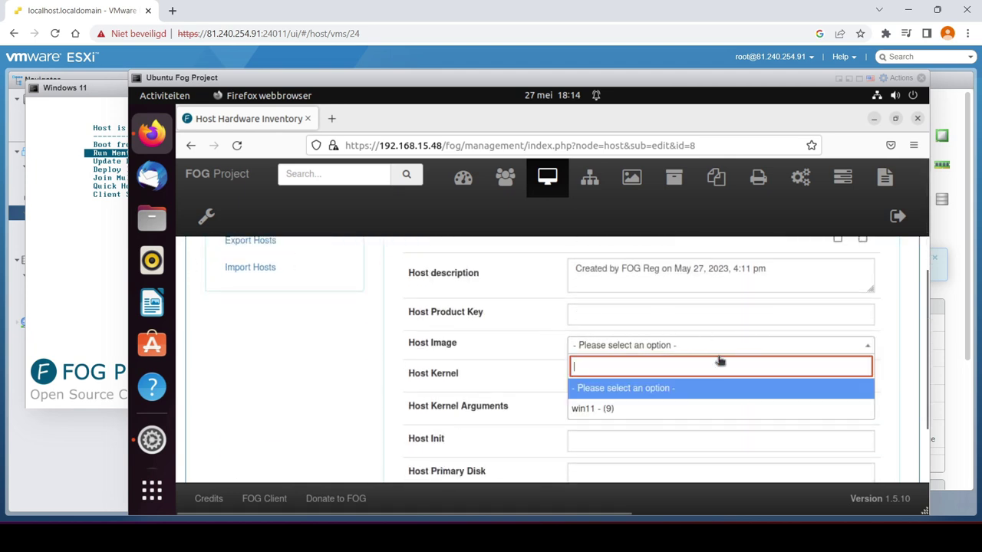
pyautogui.click(627, 409)
# Update the host to save the win11 image assignment
pyautogui.scroll(-2, 677, 389)
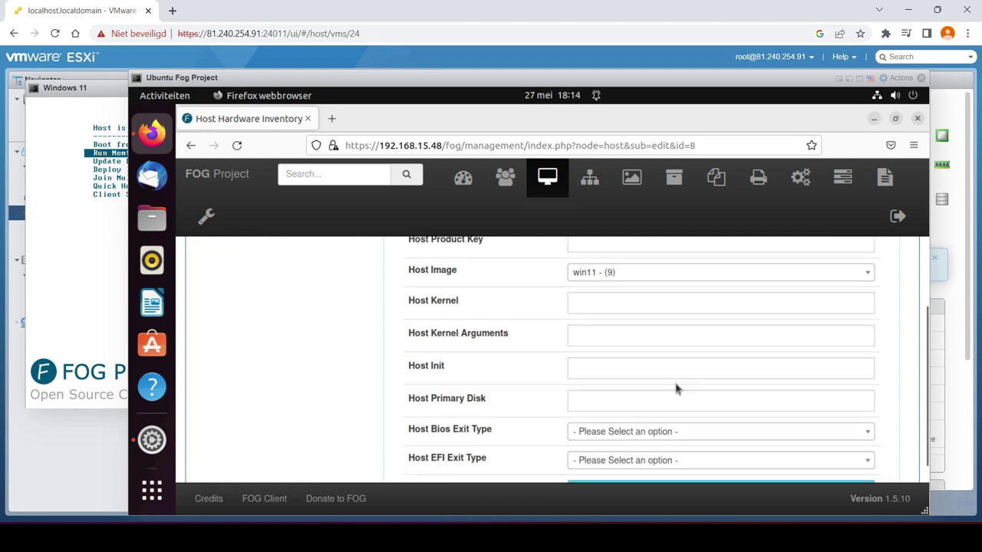
pyautogui.scroll(-2, 588, 368)
pyautogui.scroll(1, 583, 373)
pyautogui.scroll(-1, 727, 390)
pyautogui.click(726, 404)
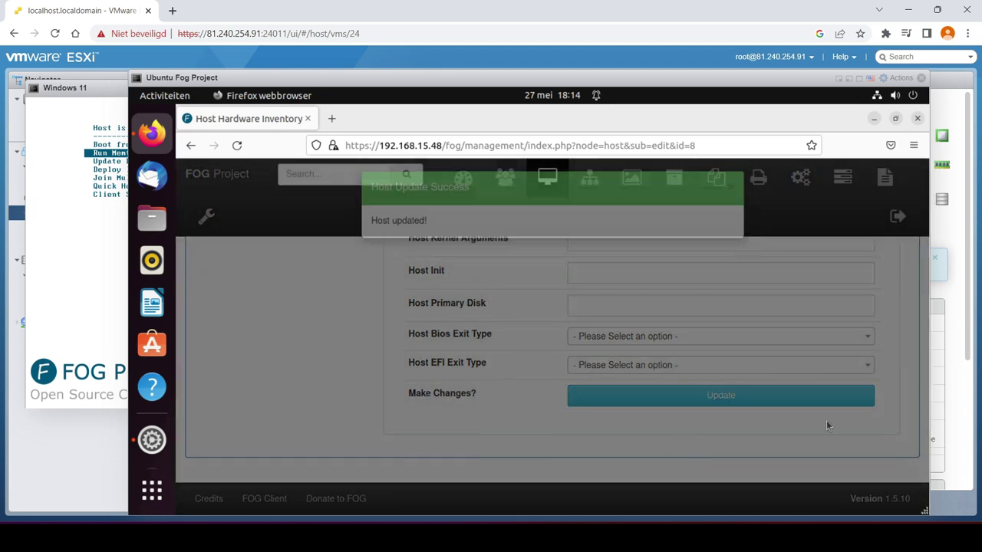
pyautogui.scroll(5, 827, 427)
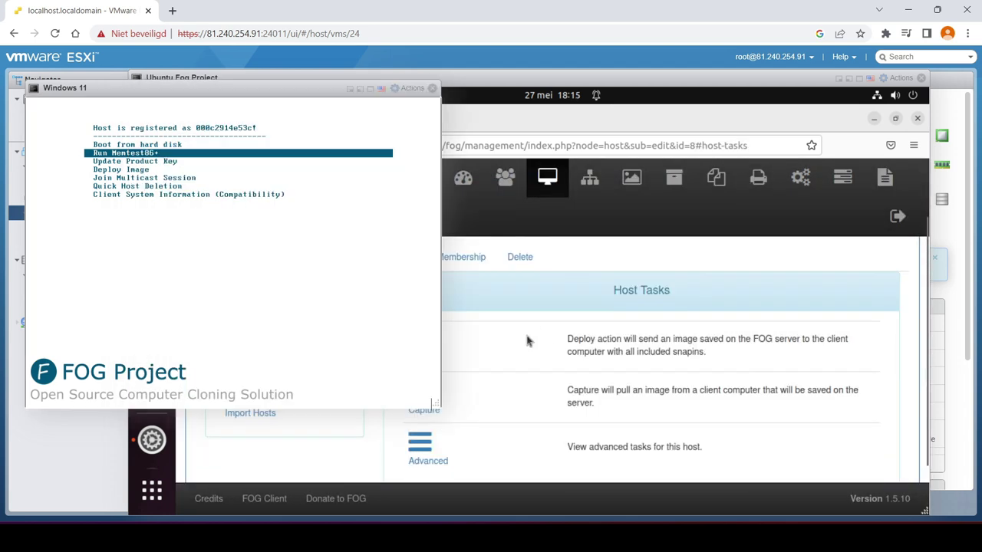
pyautogui.click(526, 340)
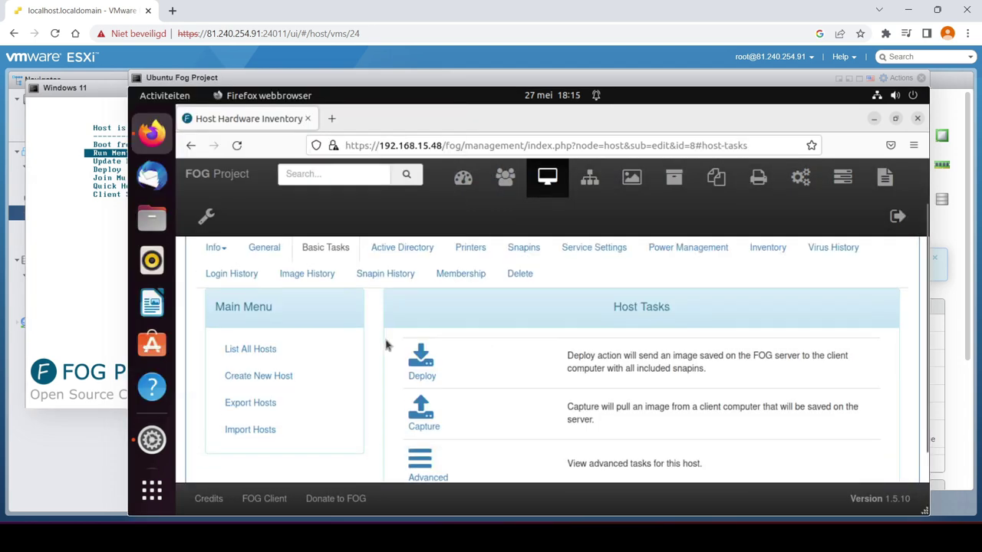
# From List All Hosts, choose the capture task for host 000c2914e53c
pyautogui.scroll(1, 386, 345)
pyautogui.click(322, 405)
pyautogui.scroll(-1, 626, 325)
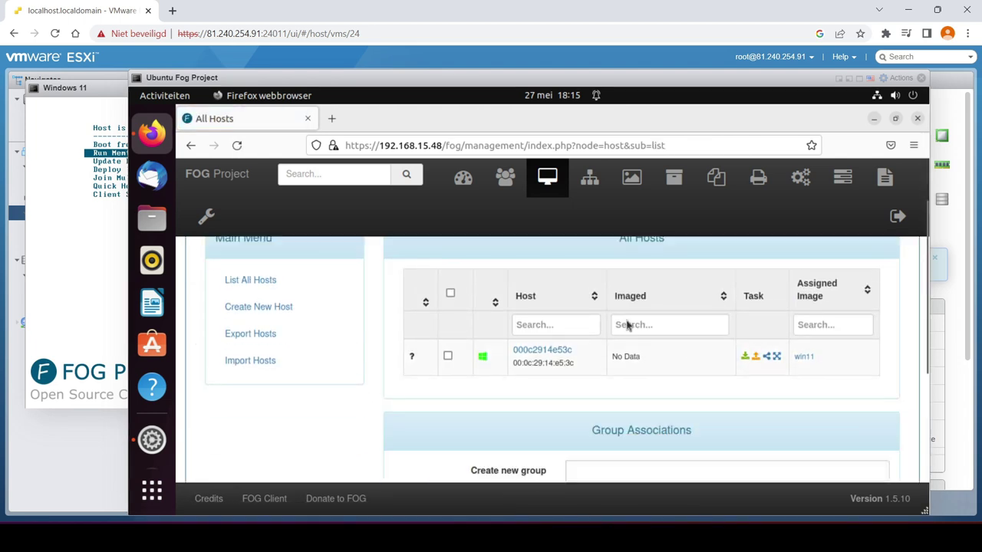
pyautogui.click(758, 361)
pyautogui.scroll(-2, 632, 374)
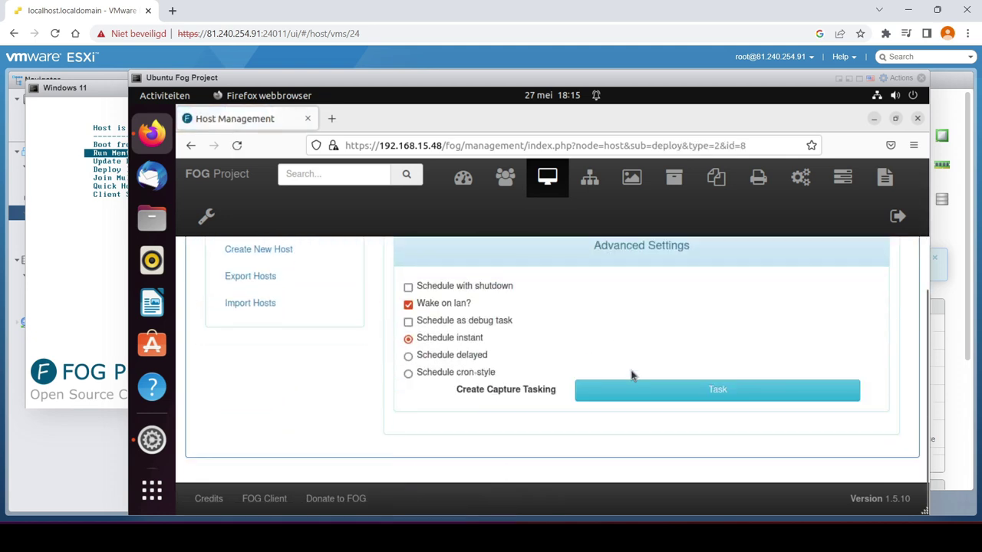
pyautogui.scroll(3, 605, 366)
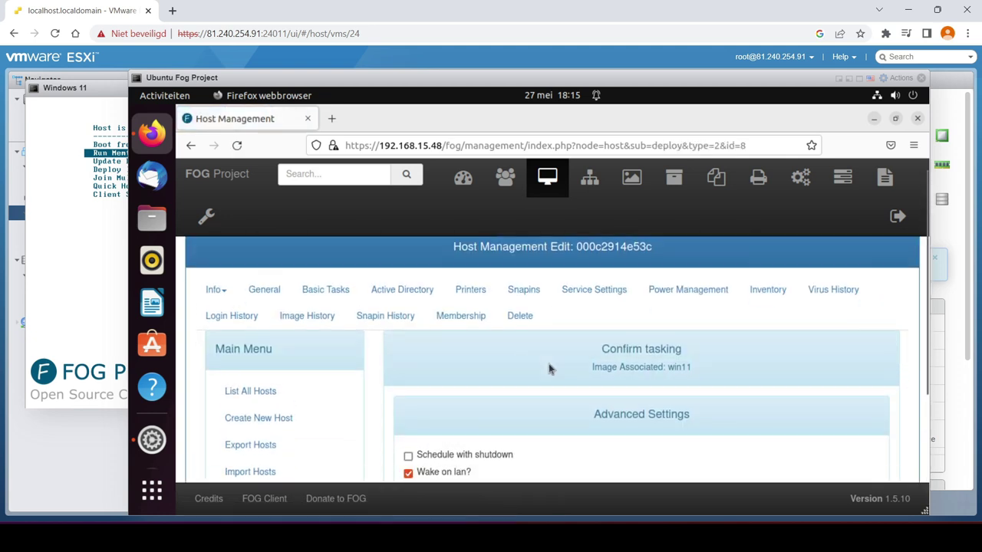
pyautogui.scroll(-3, 549, 370)
# Schedule the capture task, close the console, and power off the Windows 11 VM
pyautogui.click(716, 392)
pyautogui.scroll(-1, 630, 338)
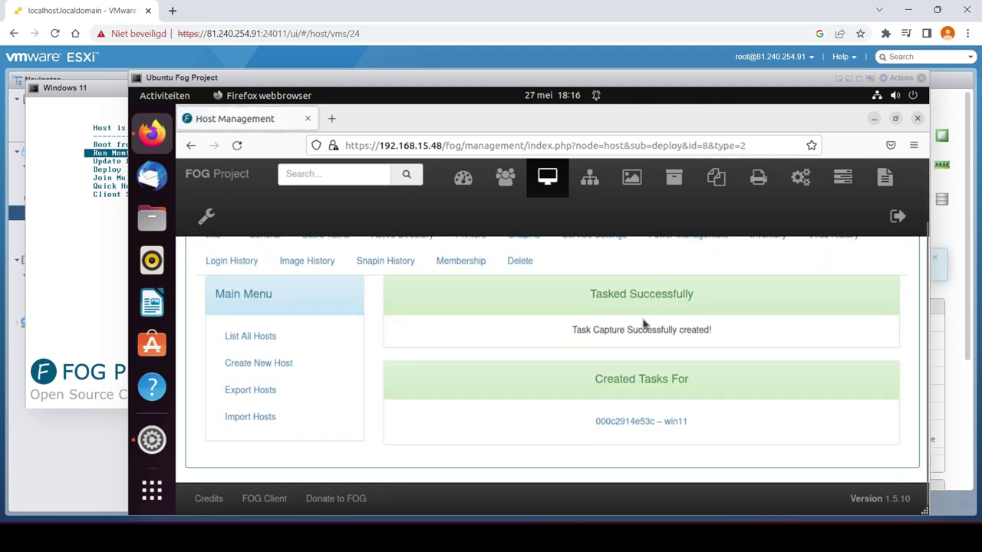
pyautogui.click(92, 307)
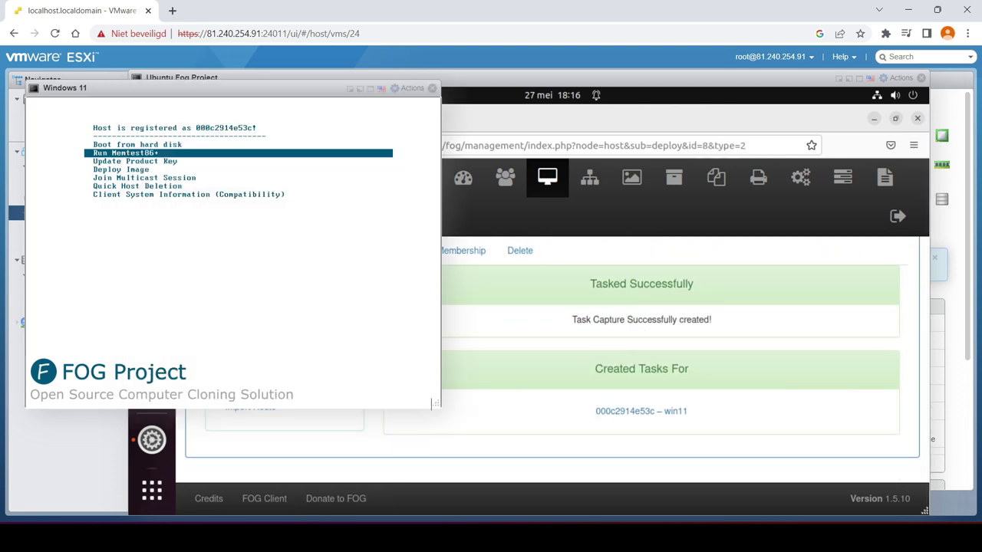
pyautogui.click(432, 88)
pyautogui.moveTo(356, 84); pyautogui.dragTo(654, 185)
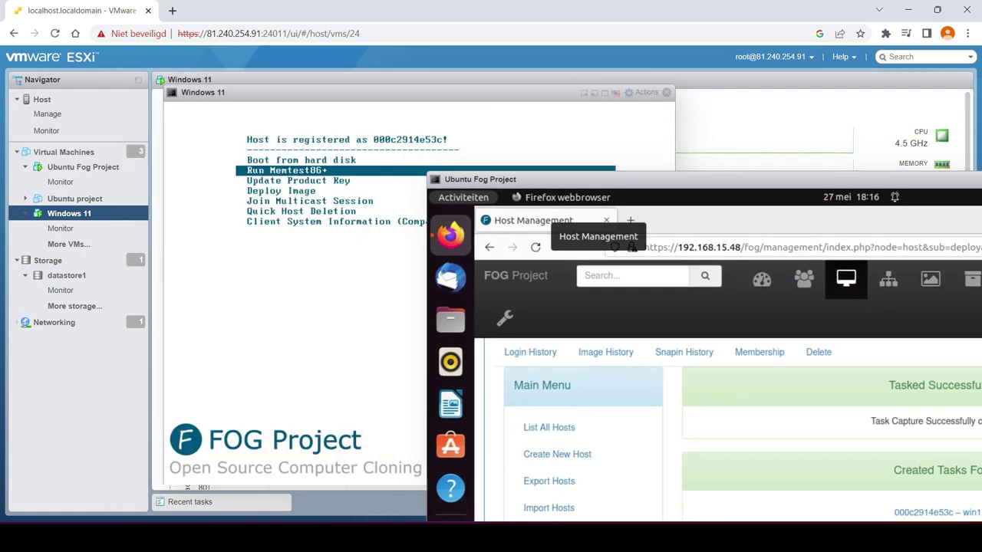
pyautogui.click(667, 93)
pyautogui.click(353, 105)
pyautogui.click(591, 327)
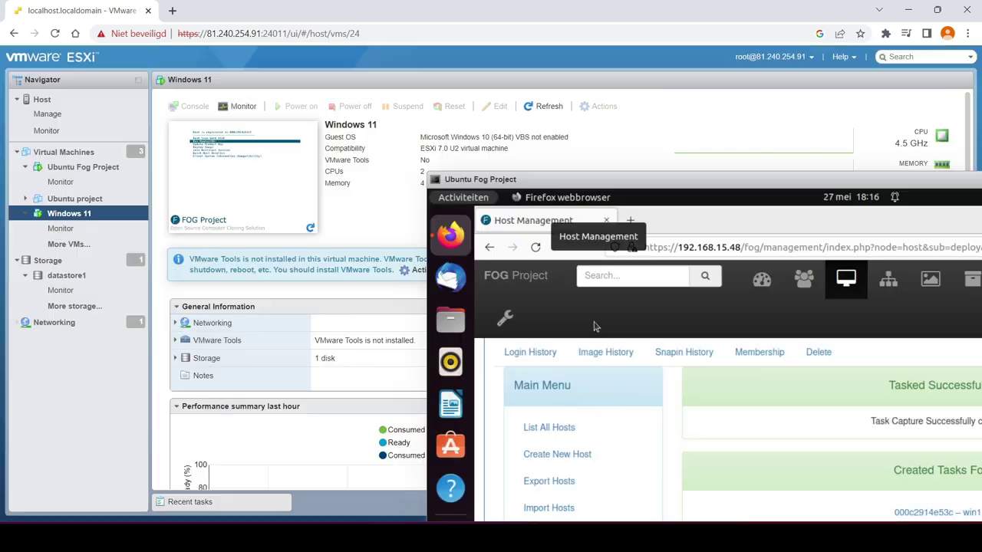
# Power the Windows 11 VM back on and bring its enlarged console to the front
pyautogui.click(243, 165)
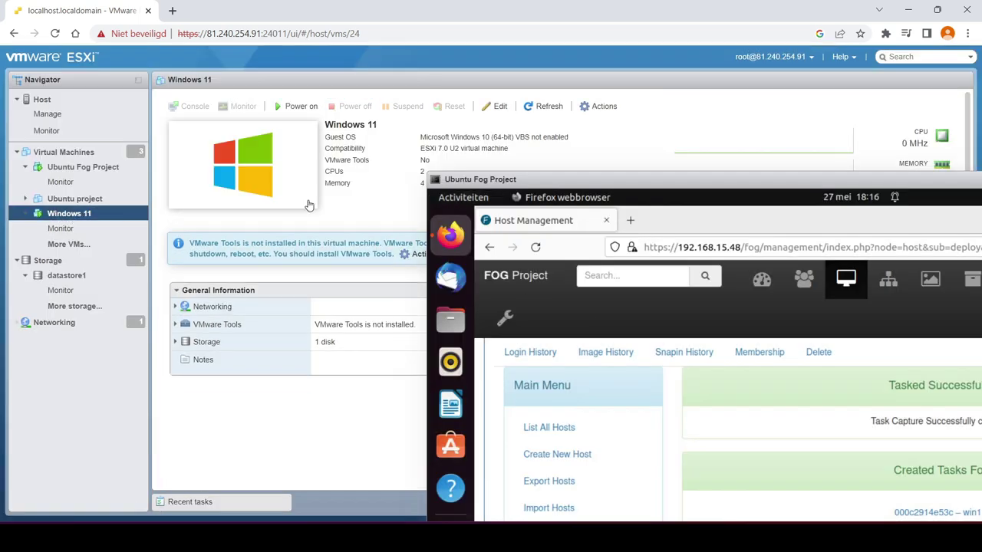
pyautogui.click(468, 169)
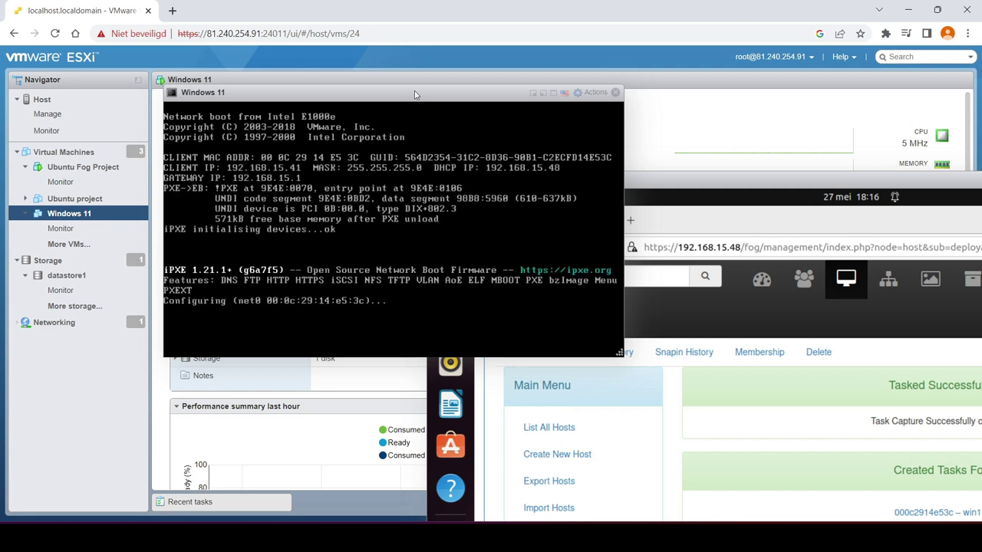
pyautogui.moveTo(599, 356); pyautogui.dragTo(696, 412)
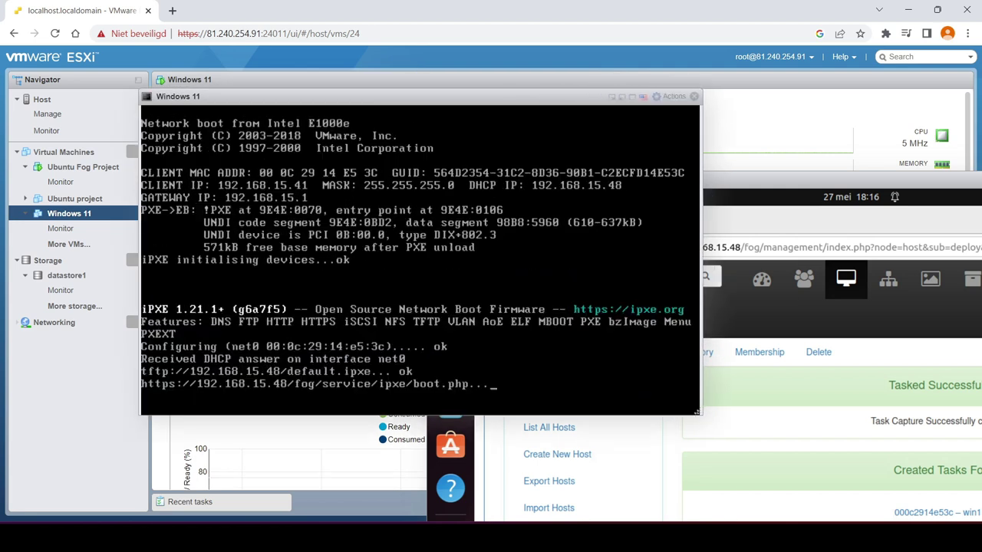
pyautogui.moveTo(451, 93); pyautogui.dragTo(340, 93)
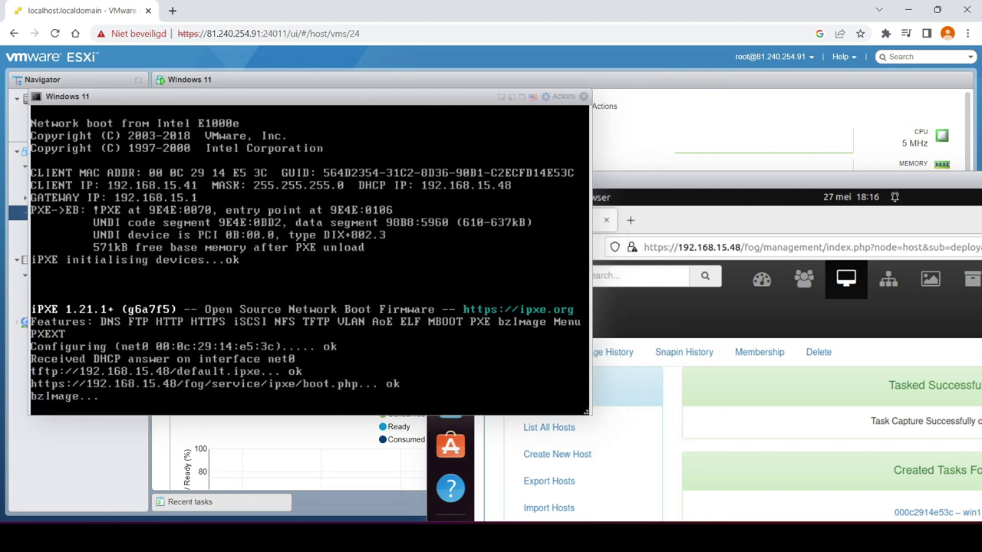
pyautogui.moveTo(775, 190); pyautogui.dragTo(729, 87)
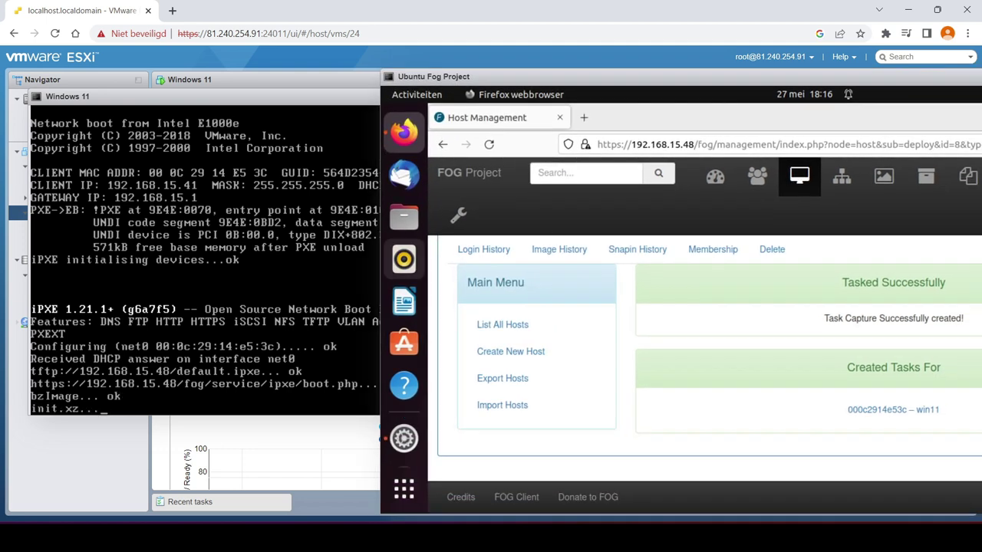
pyautogui.click(361, 254)
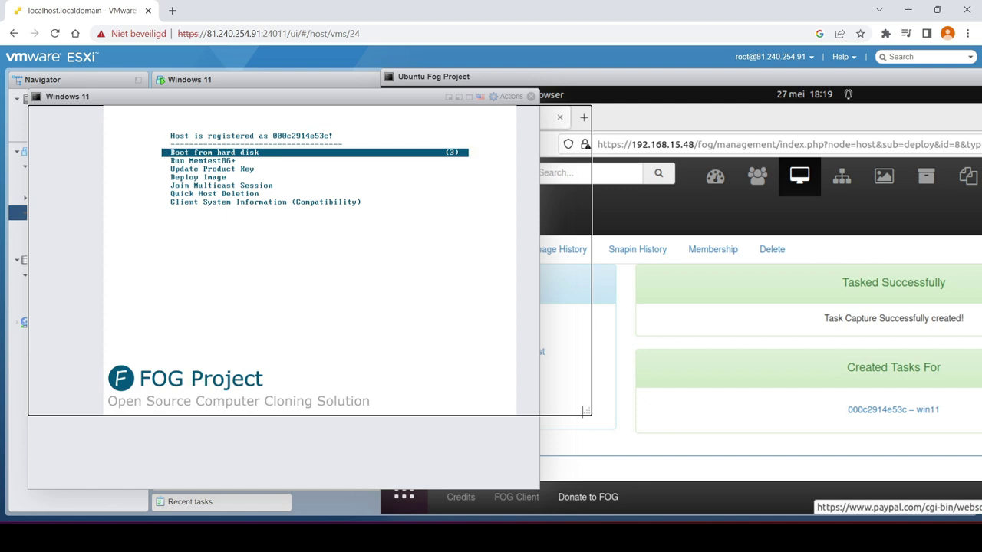
# Highlight Deploy Image in the FOG boot menu and close both Windows 11 consoles
pyautogui.press('Down')
pyautogui.press('Down')
pyautogui.press('Down')
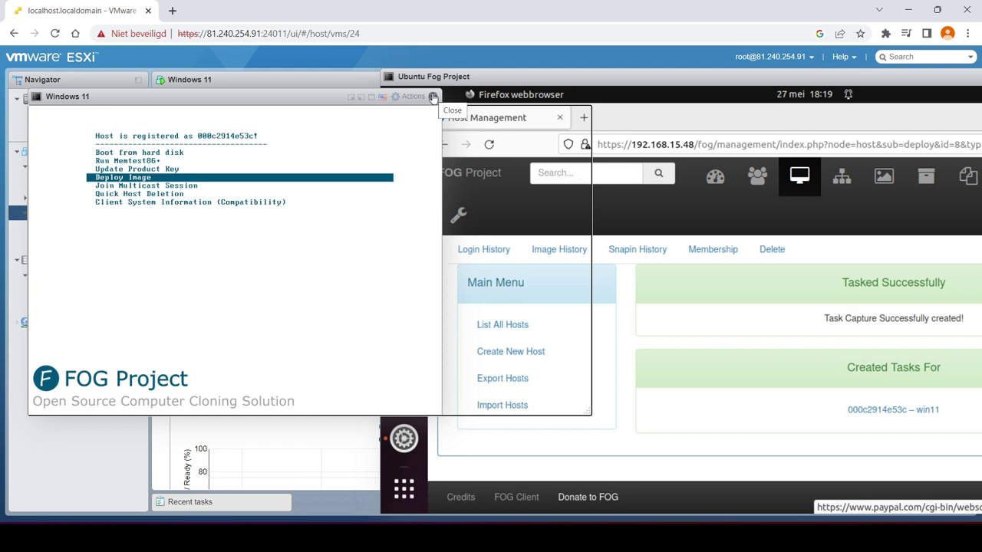
pyautogui.click(433, 97)
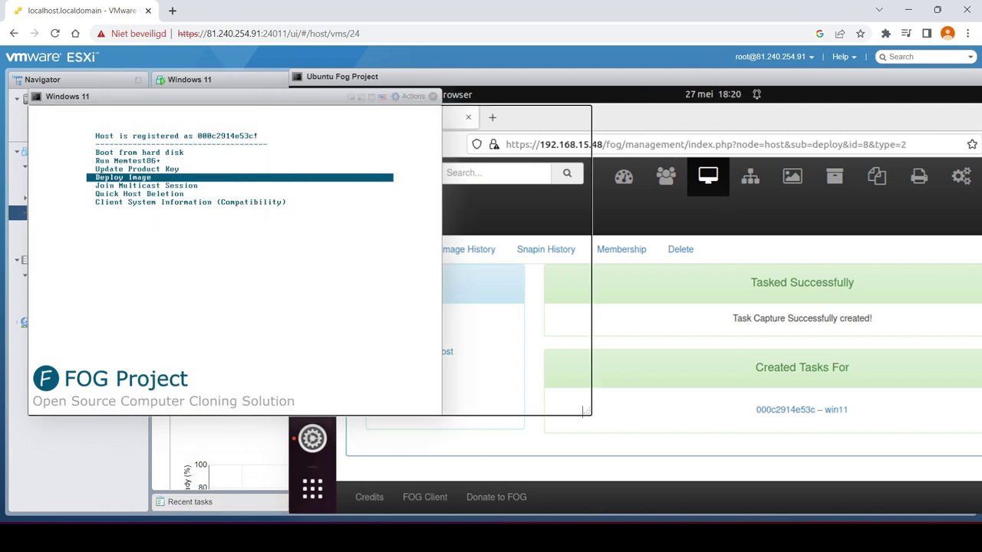
pyautogui.click(438, 97)
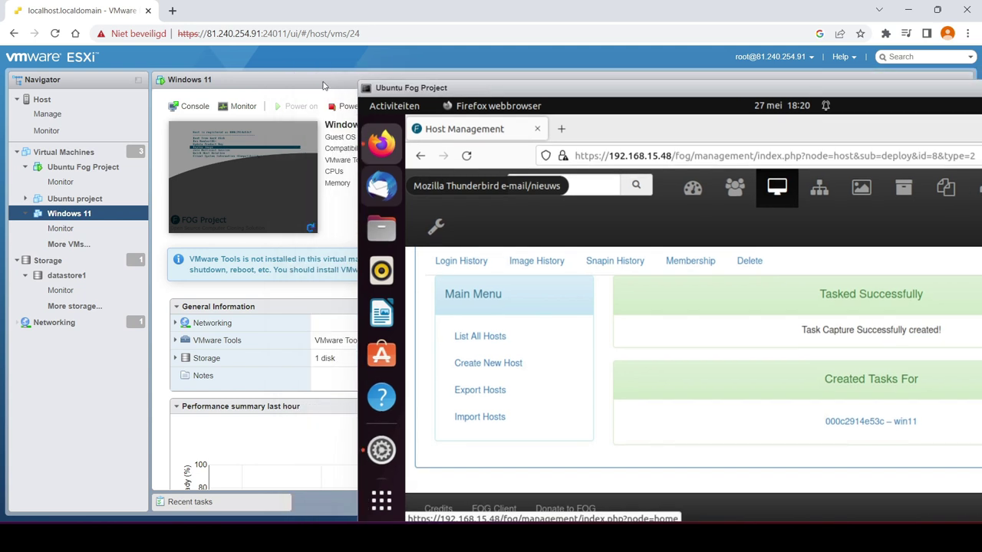
# Power off the Windows 11 VM and start a new VM in Create / Register VM
pyautogui.moveTo(450, 93); pyautogui.dragTo(452, 183)
pyautogui.click(356, 106)
pyautogui.click(577, 332)
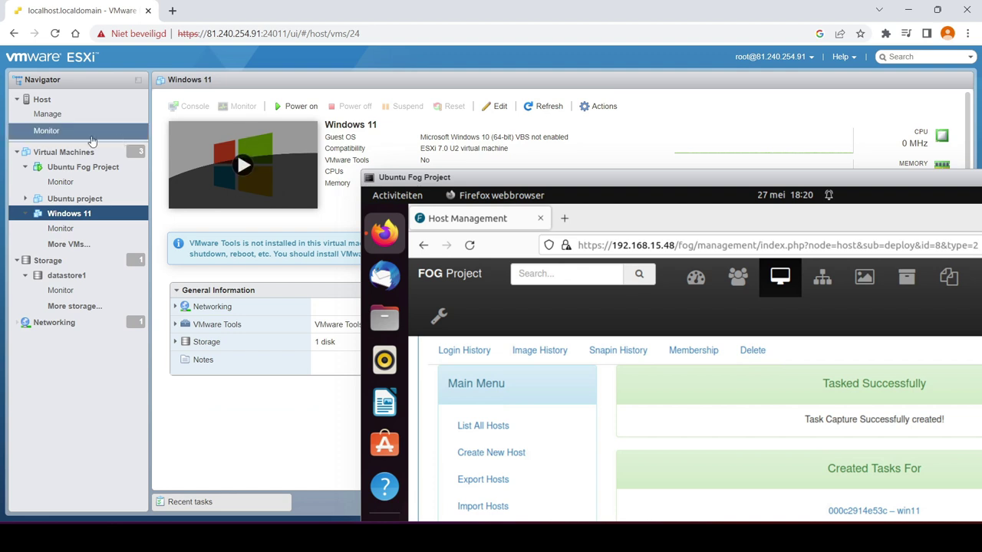
pyautogui.click(64, 152)
pyautogui.click(201, 110)
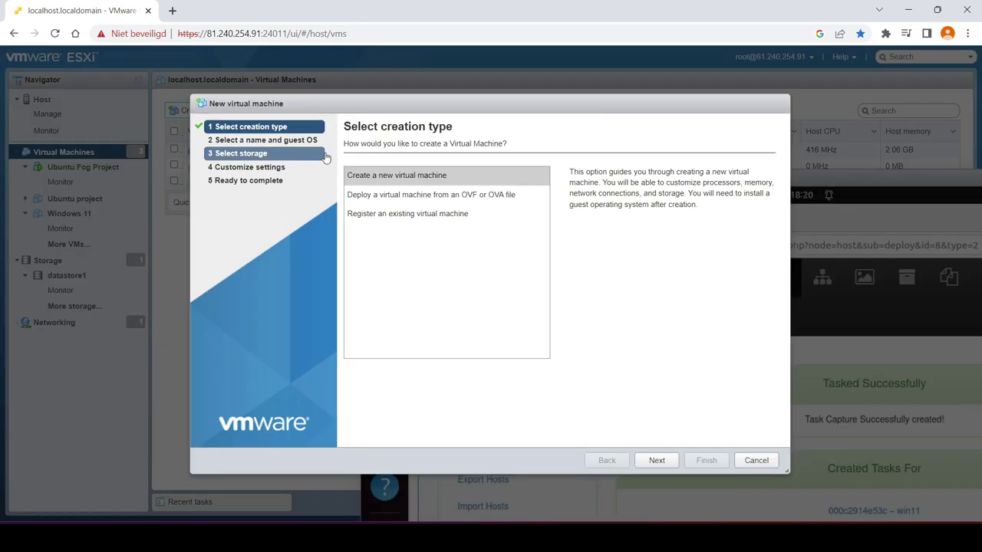
pyautogui.click(657, 460)
# Name the VM winclone1 with Windows 10 (64-bit) guest OS and accept the datastore
pyautogui.click(438, 185)
pyautogui.write('win')
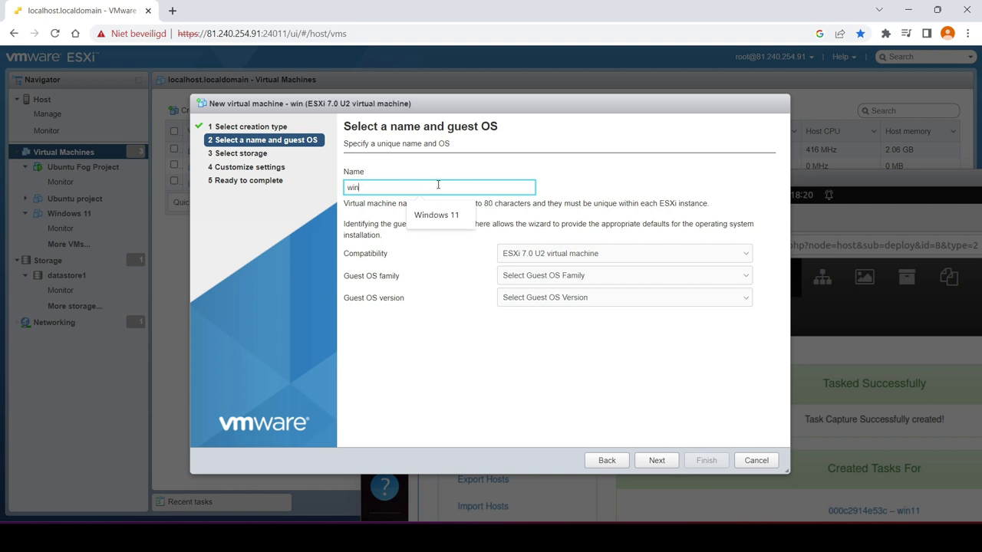
pyautogui.write('clone')
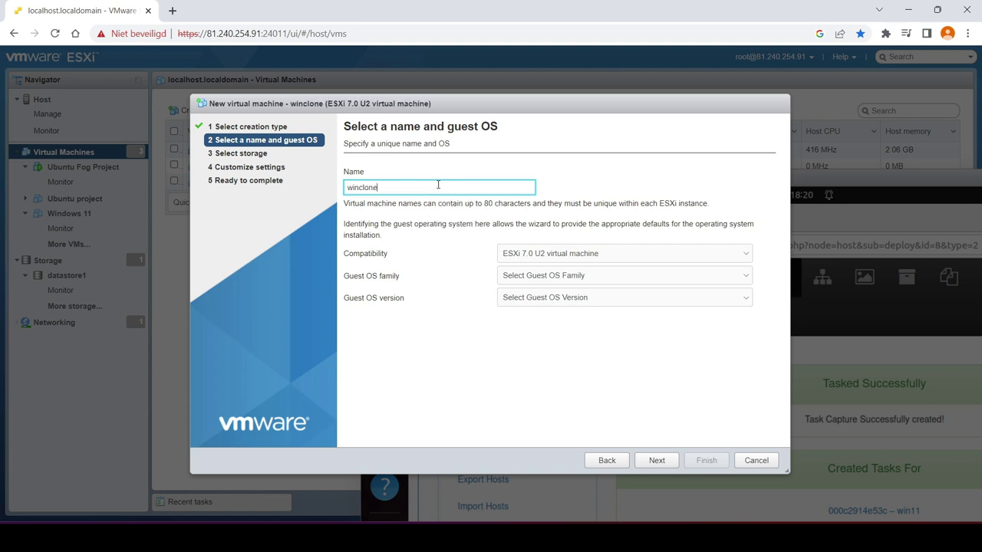
pyautogui.write('1')
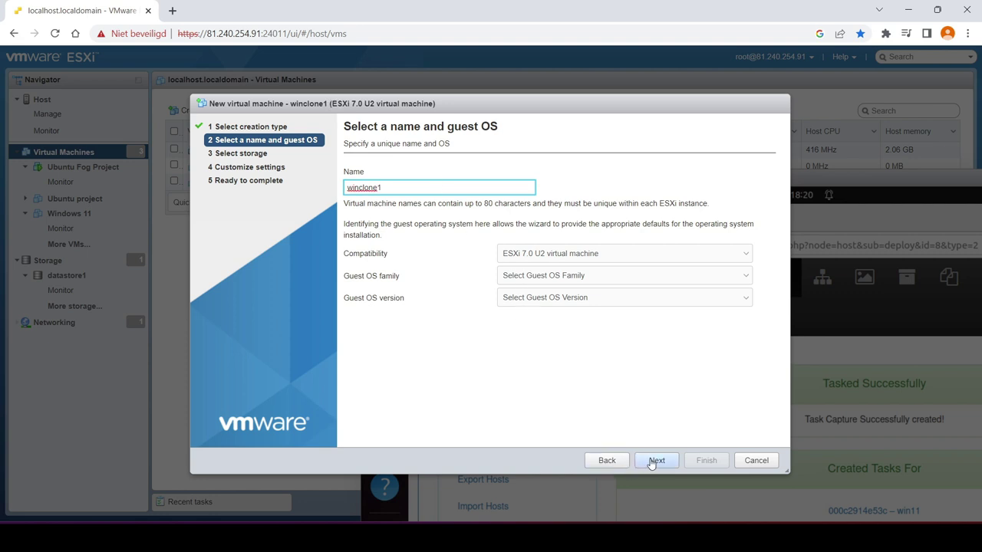
pyautogui.click(676, 281)
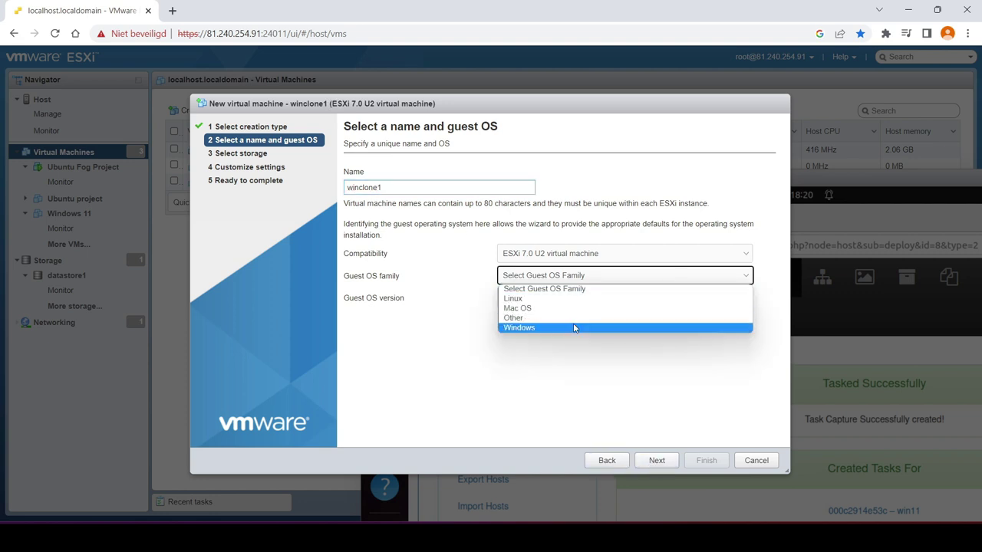
pyautogui.click(578, 328)
pyautogui.click(614, 298)
pyautogui.scroll(-5, 637, 444)
pyautogui.scroll(5, 637, 429)
pyautogui.click(616, 350)
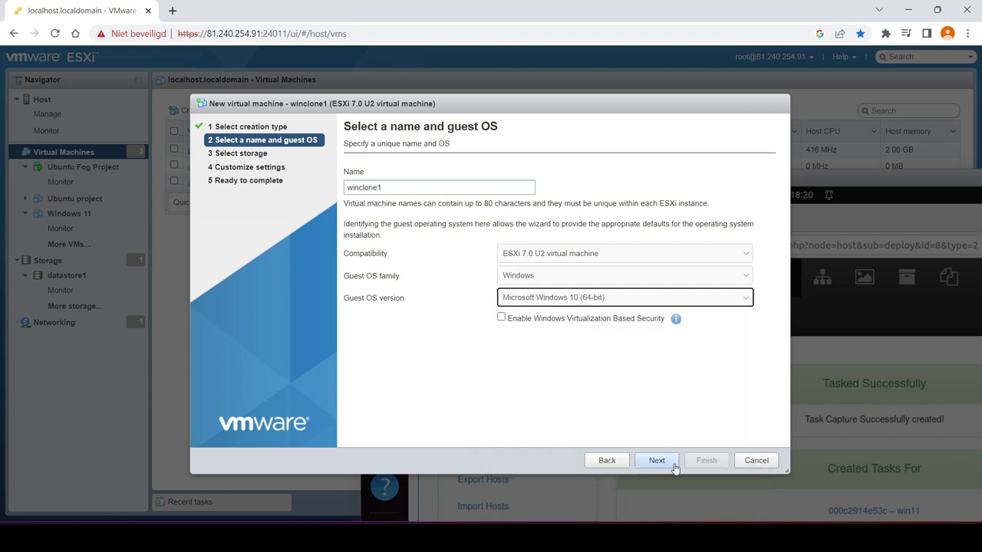
pyautogui.click(658, 460)
pyautogui.click(657, 460)
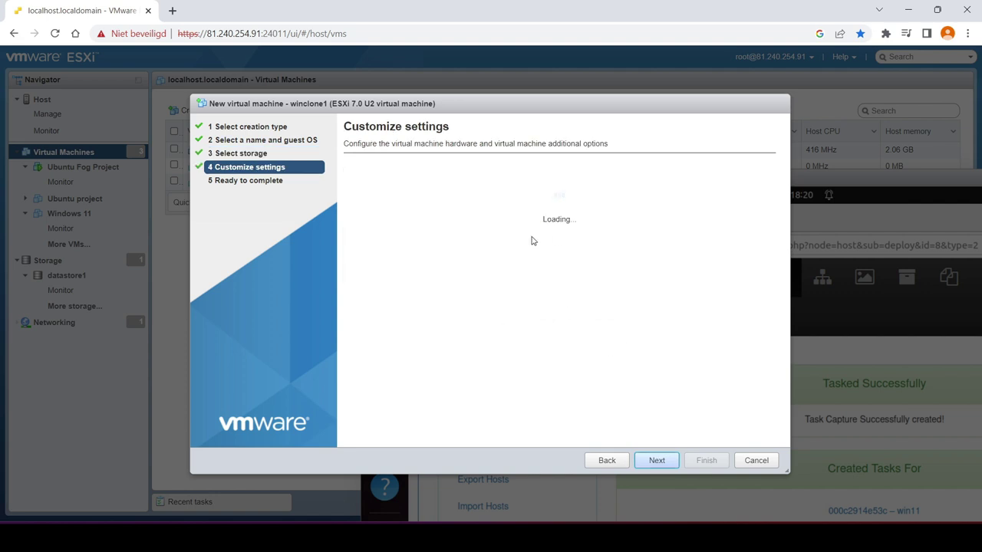
# Set memory to 4 GB and the hard disk to 50 GB
pyautogui.click(528, 242)
pyautogui.click(607, 244)
pyautogui.click(583, 266)
pyautogui.write('4')
pyautogui.doubleClick(530, 270)
pyautogui.write('50')
pyautogui.scroll(-1, 583, 322)
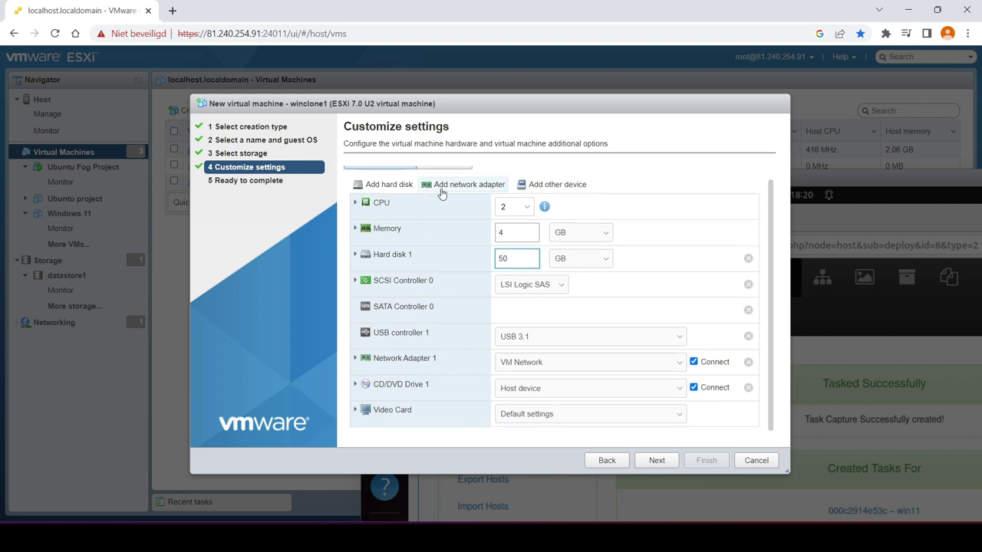
pyautogui.scroll(1, 441, 188)
# Choose BIOS firmware with Force BIOS setup ticked, then finish creating winclone1
pyautogui.click(445, 173)
pyautogui.click(383, 266)
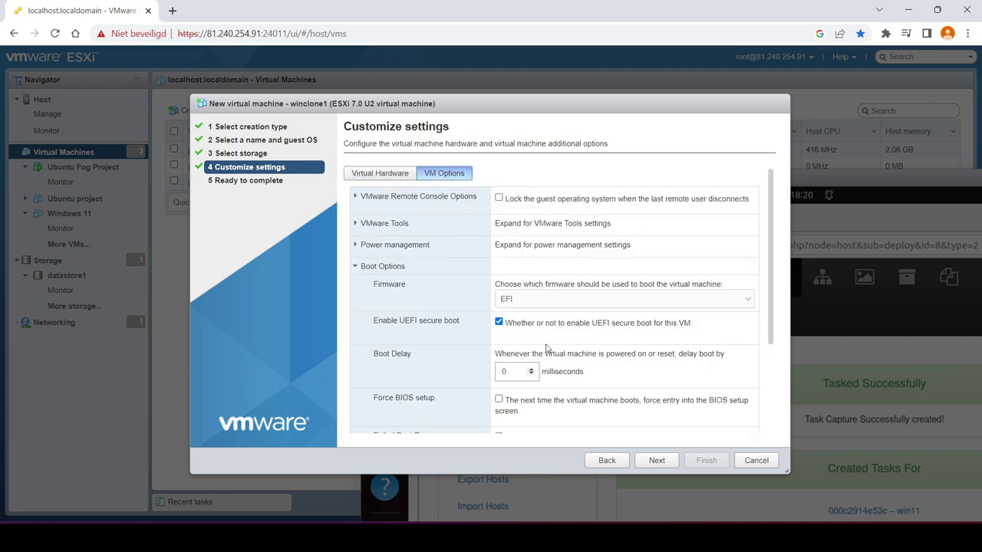
pyautogui.click(551, 300)
pyautogui.click(546, 323)
pyautogui.click(550, 301)
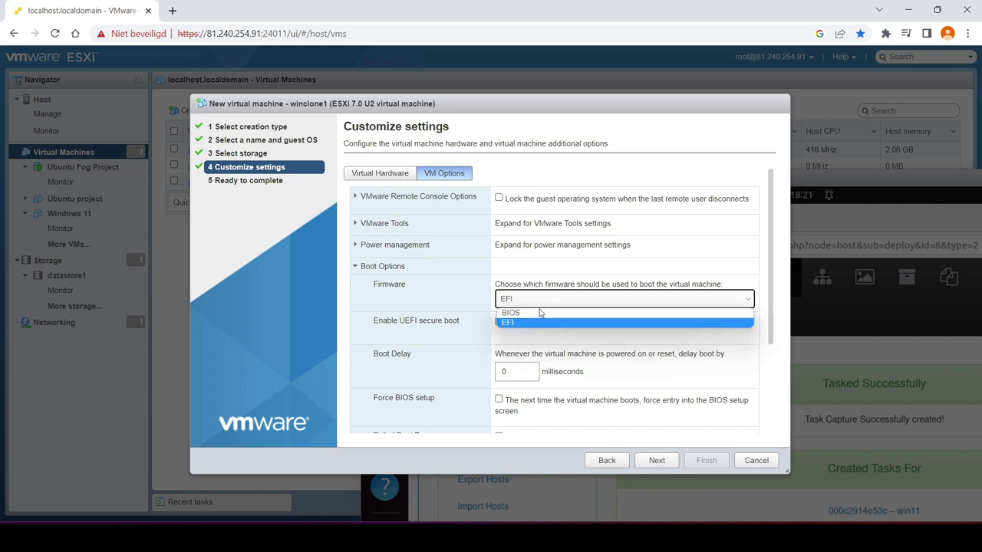
pyautogui.click(537, 313)
pyautogui.scroll(-1, 539, 370)
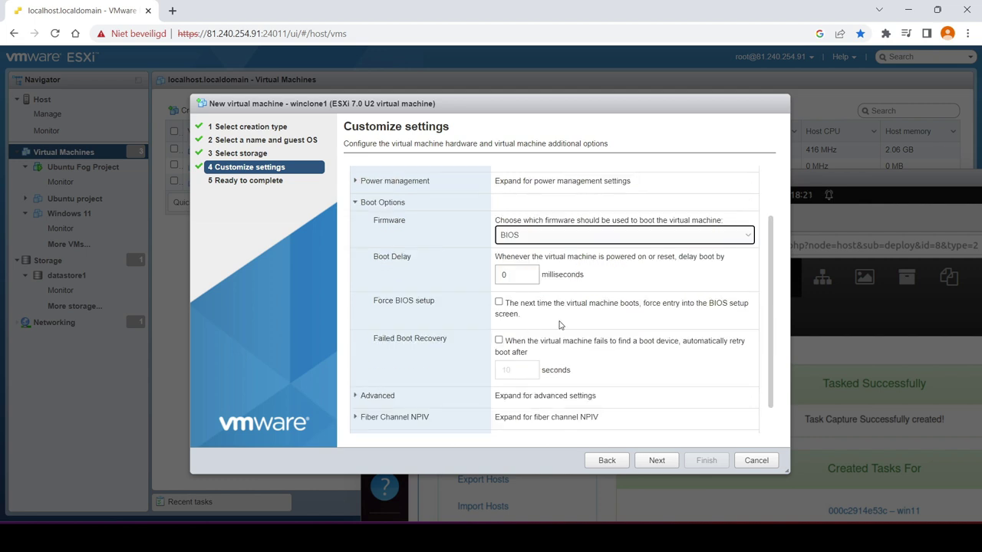
pyautogui.click(509, 304)
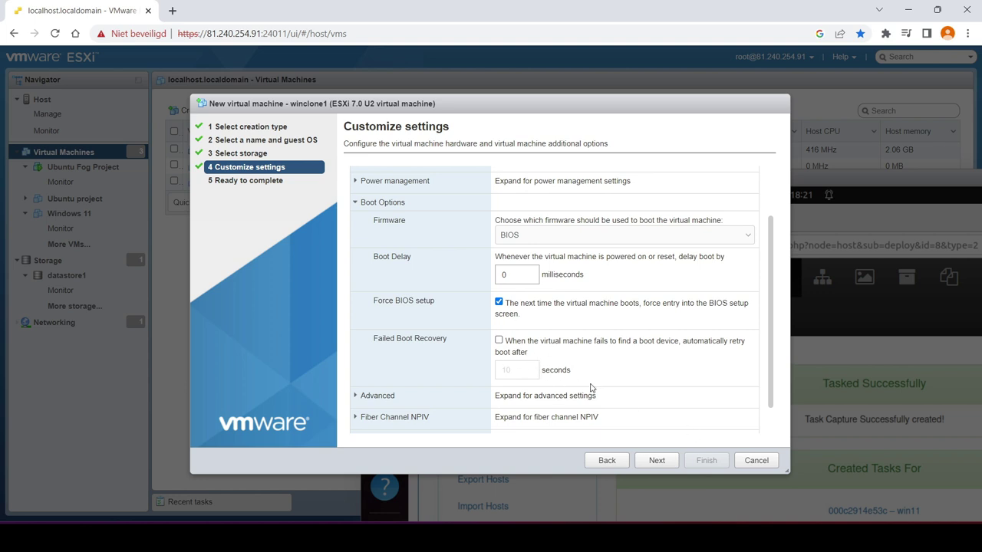
pyautogui.click(656, 461)
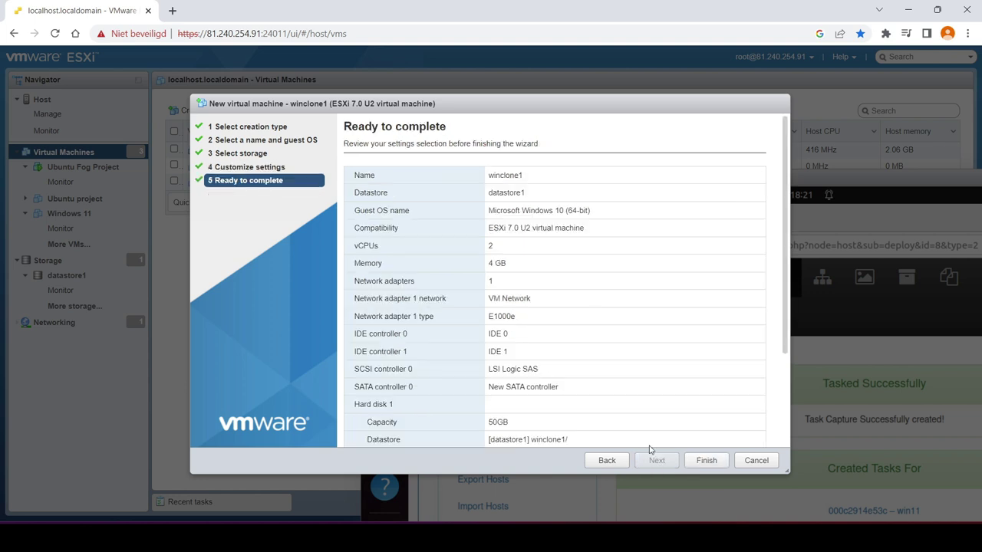
pyautogui.click(707, 461)
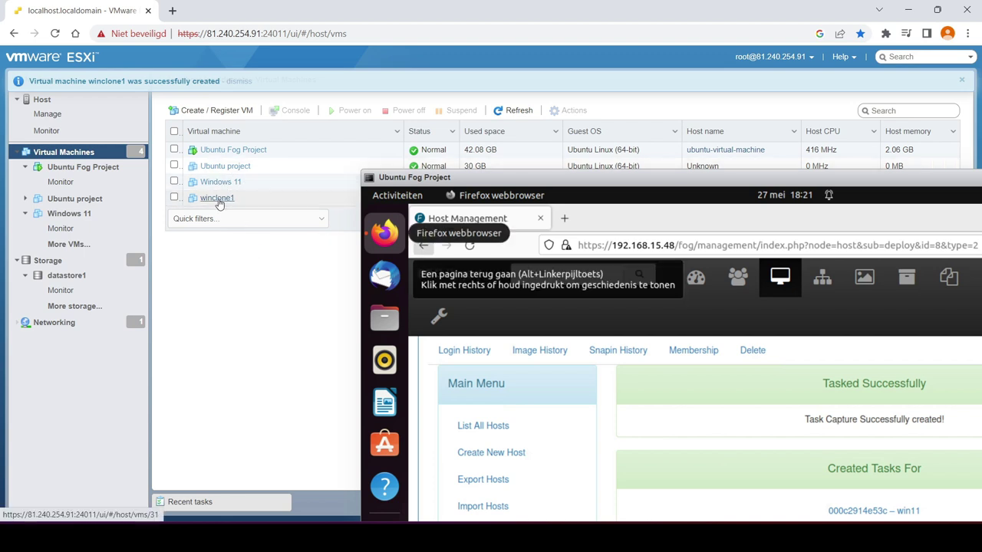
# Power on winclone1 and raise network boot to the top of its BIOS boot order
pyautogui.click(219, 199)
pyautogui.click(268, 167)
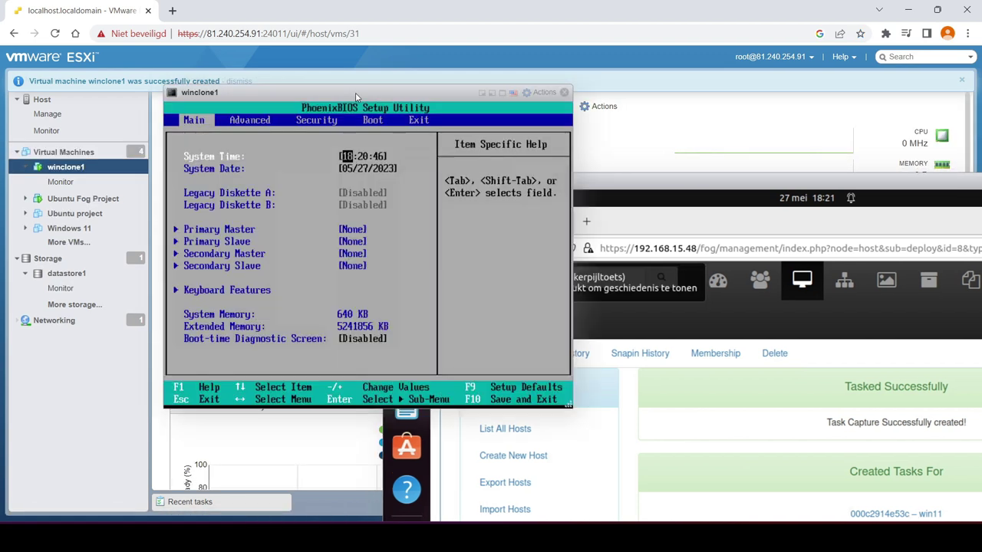
pyautogui.press('Right')
pyautogui.press('Right')
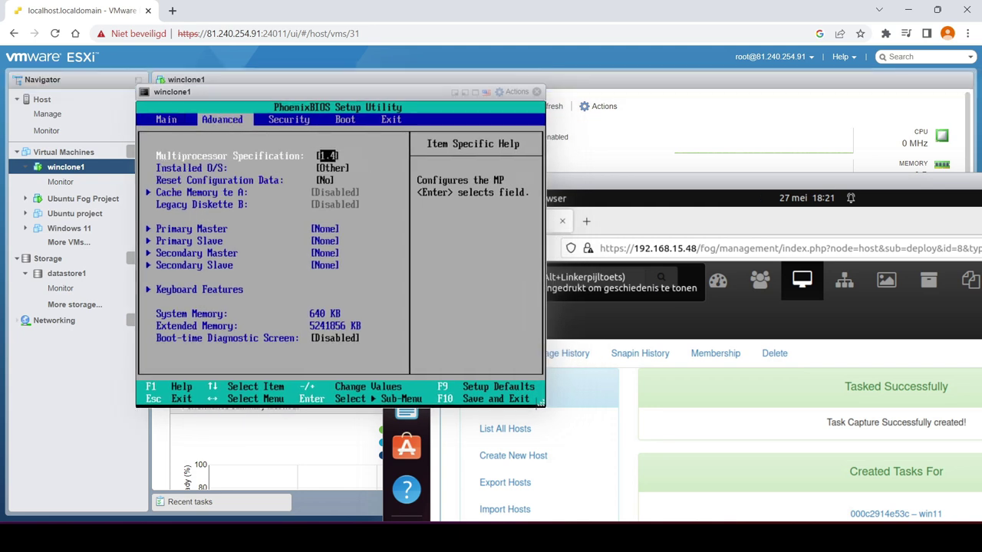
pyautogui.press('Down')
pyautogui.press('Down')
pyautogui.press('Down')
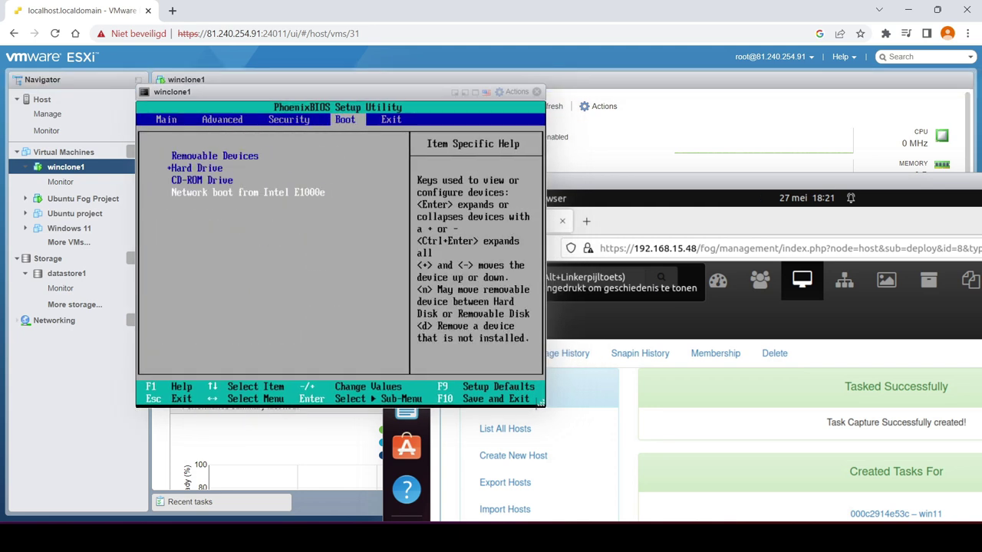
pyautogui.press('+')
pyautogui.press('+')
pyautogui.press('+')
# Raise Hard Drive above Removable Devices, then save the BIOS changes on exit
pyautogui.press('Down')
pyautogui.press('Down')
pyautogui.press('+')
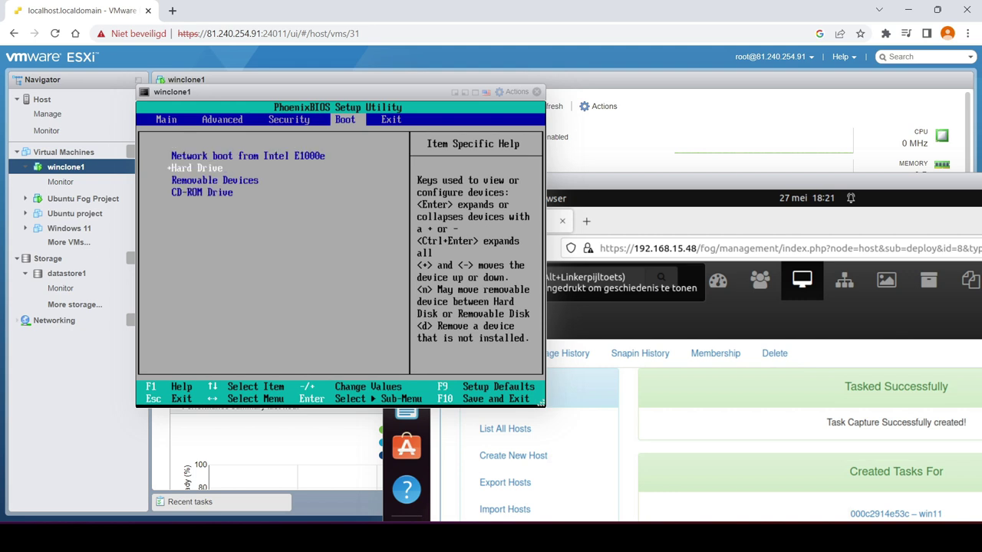
pyautogui.press('Up')
pyautogui.press('Right')
pyautogui.press('Left')
pyautogui.press('Right')
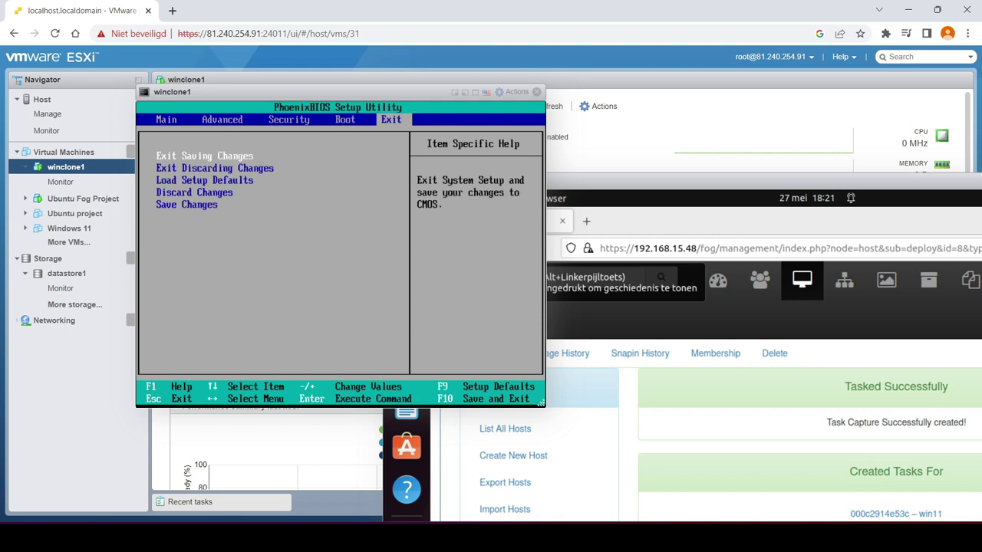
pyautogui.press('Return')
pyautogui.press('Return')
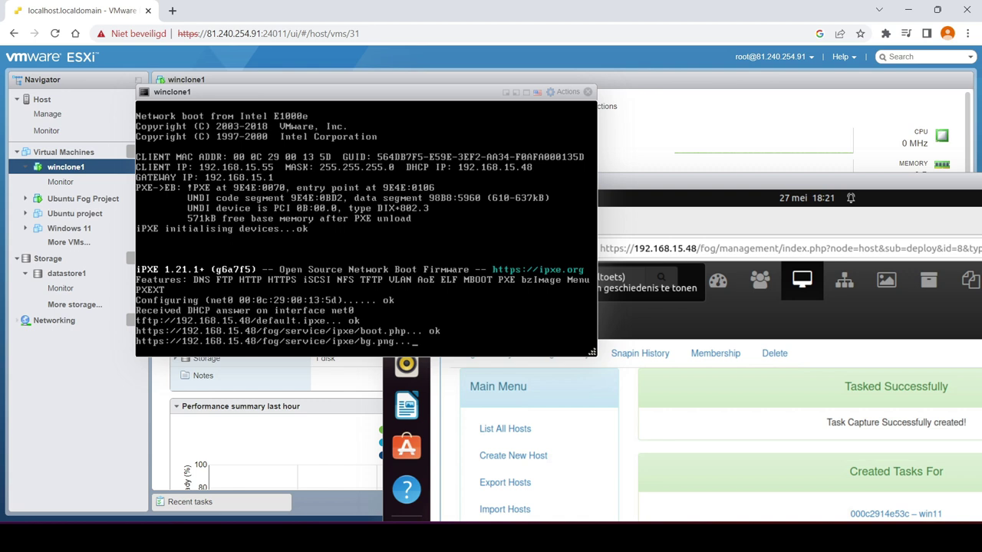
# Start FOG Quick Registration and Inventory, shifting the FOG and console windows left
pyautogui.press('Down')
pyautogui.press('Down')
pyautogui.press('Down')
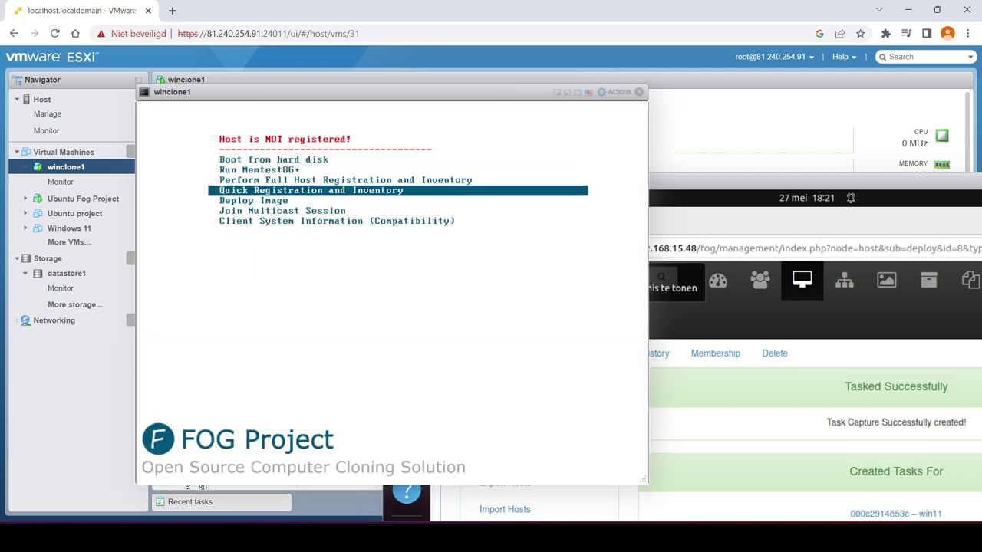
pyautogui.press('Return')
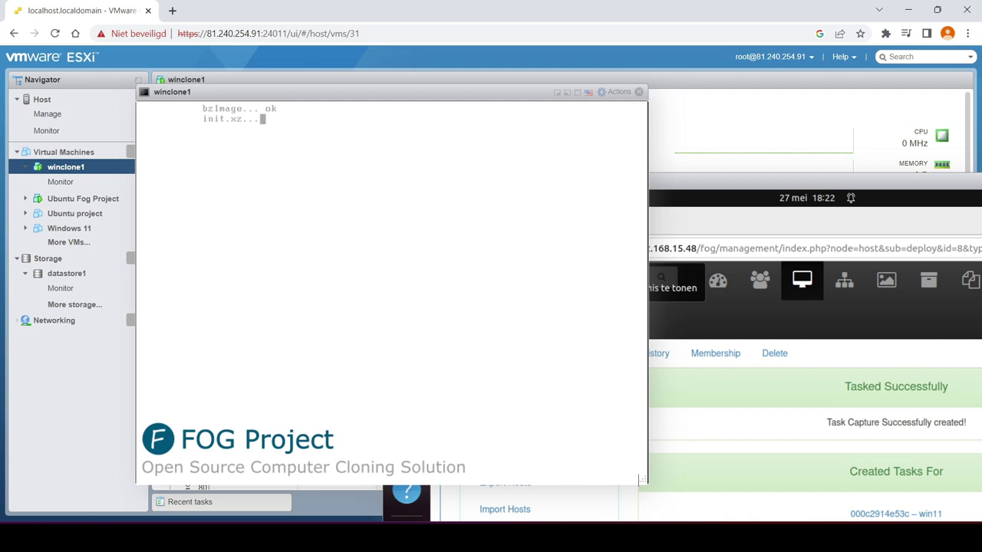
pyautogui.moveTo(690, 181); pyautogui.dragTo(630, 95)
pyautogui.moveTo(258, 98); pyautogui.dragTo(182, 99)
# Enlarge the winclone1 console and halt the FOG countdown on boot from hard disk
pyautogui.moveTo(517, 355); pyautogui.dragTo(580, 405)
pyautogui.moveTo(343, 92); pyautogui.dragTo(310, 106)
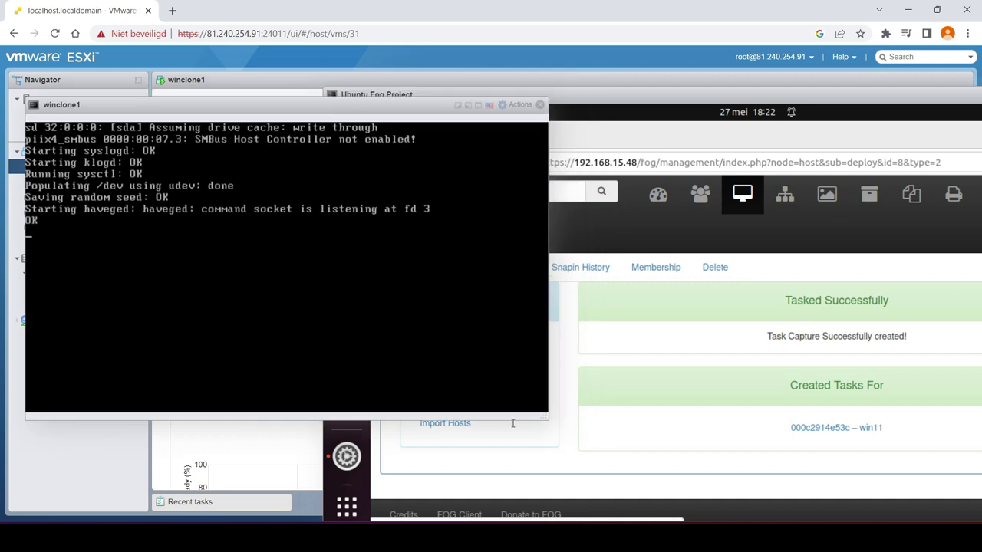
pyautogui.moveTo(548, 418); pyautogui.dragTo(597, 442)
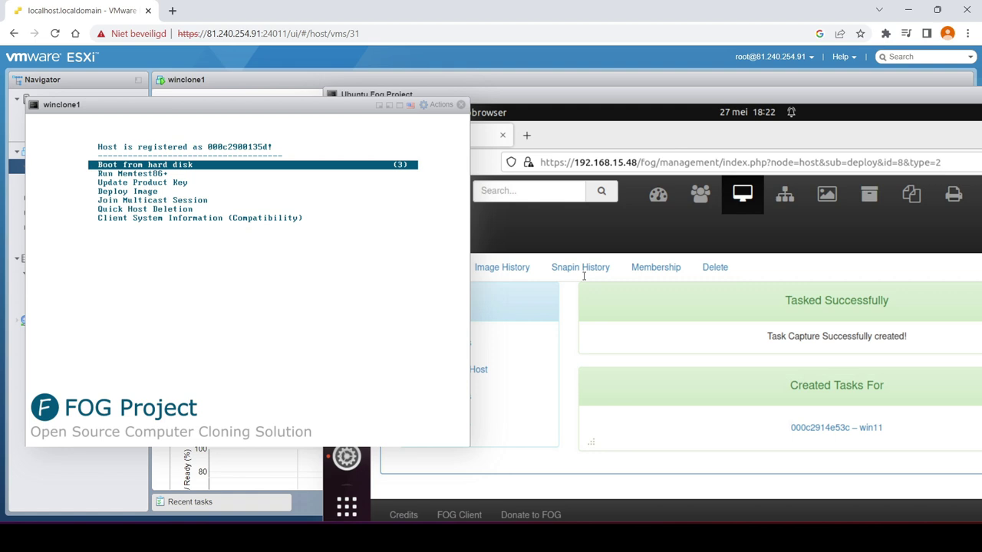
pyautogui.press('Down')
pyautogui.press('Up')
# List all FOG hosts and open the new host 000c2900135d for editing
pyautogui.moveTo(733, 98); pyautogui.dragTo(619, 98)
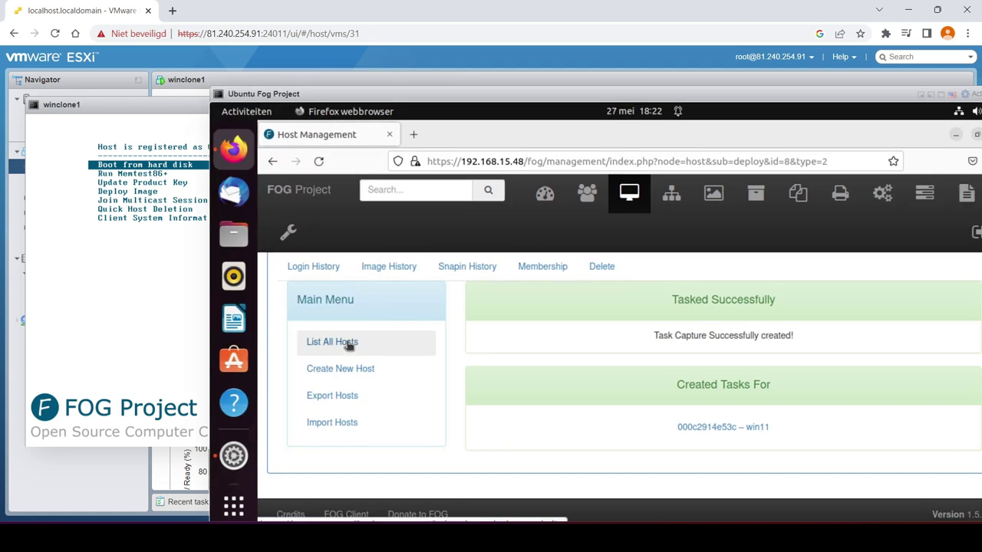
pyautogui.click(348, 346)
pyautogui.moveTo(348, 94); pyautogui.dragTo(478, 94)
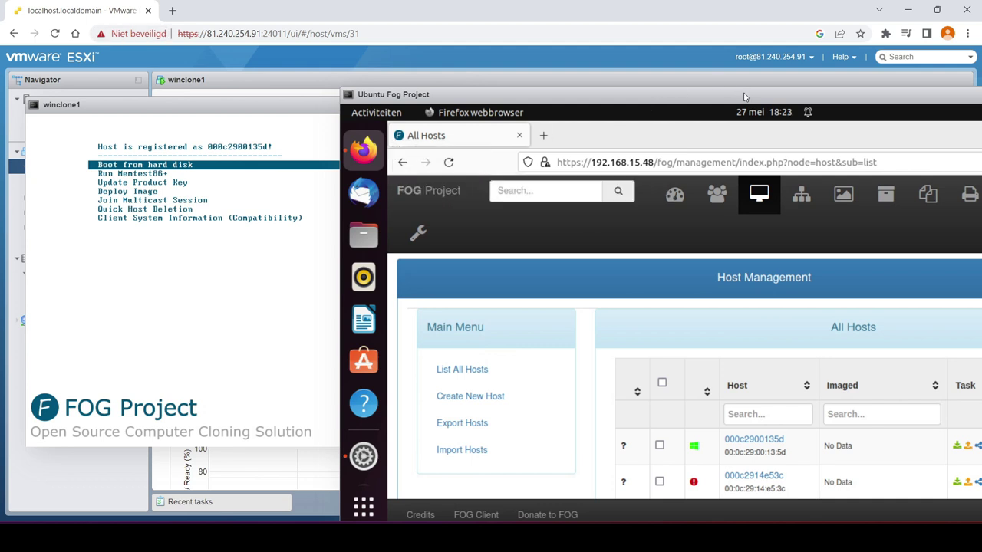
pyautogui.moveTo(544, 94); pyautogui.dragTo(500, 89)
pyautogui.moveTo(470, 447); pyautogui.dragTo(596, 447)
pyautogui.click(652, 443)
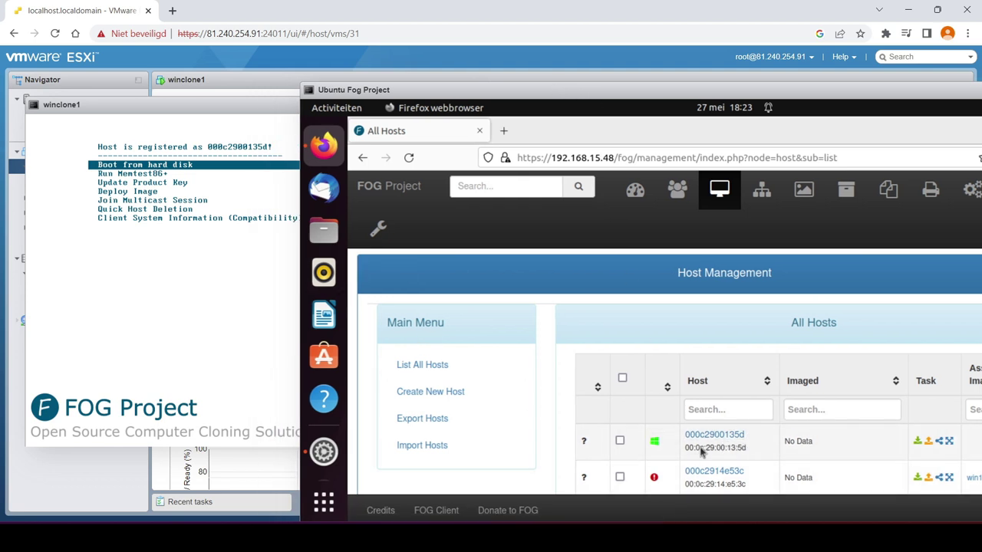
pyautogui.click(918, 444)
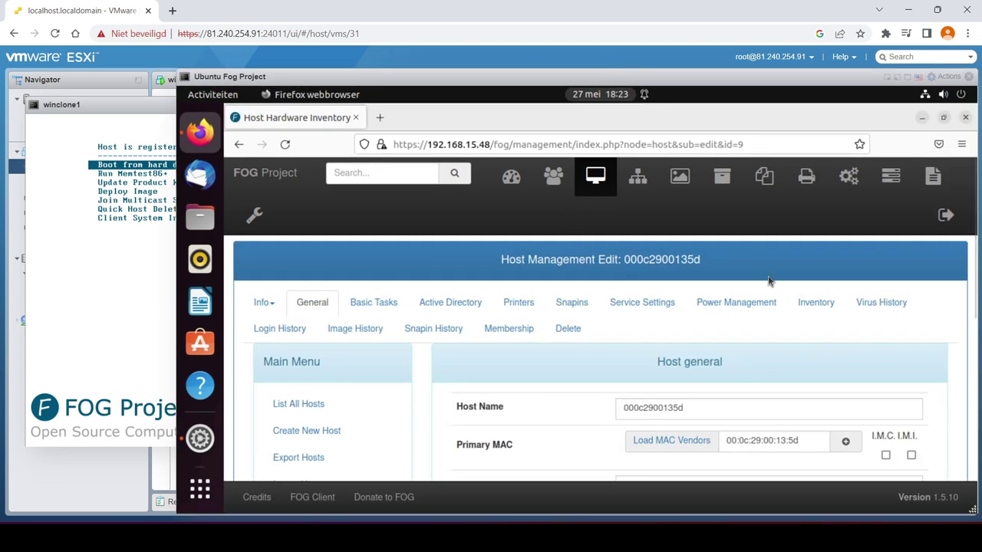
# Assign the win11 image to host 000c2900135d
pyautogui.scroll(-2, 854, 395)
pyautogui.click(784, 417)
pyautogui.click(672, 480)
pyautogui.scroll(-2, 703, 405)
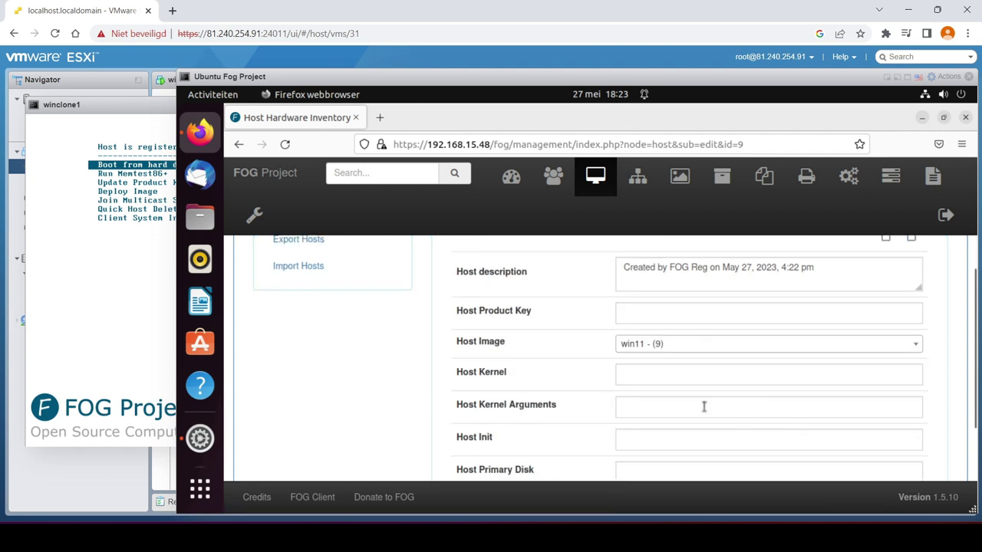
pyautogui.scroll(5, 778, 382)
pyautogui.scroll(-5, 785, 396)
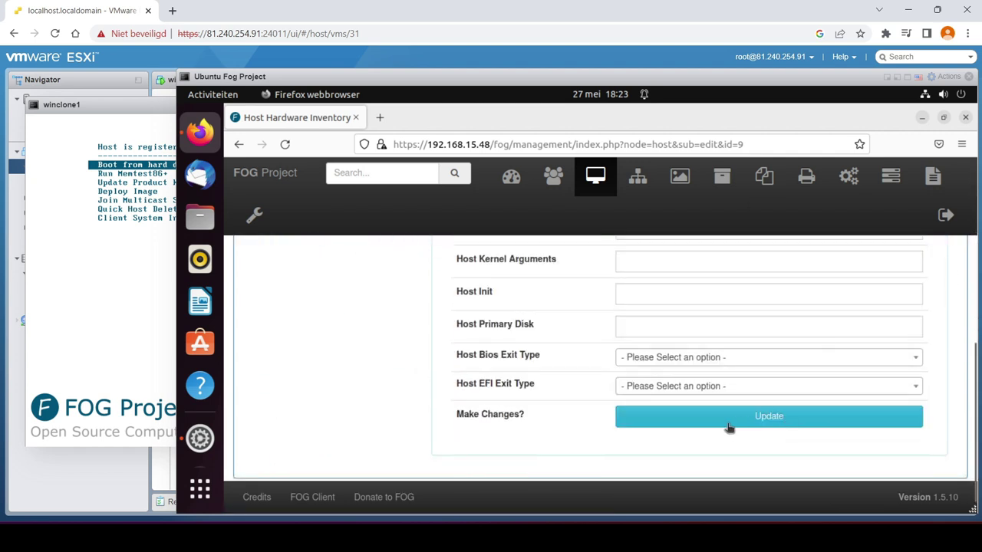
pyautogui.scroll(3, 775, 399)
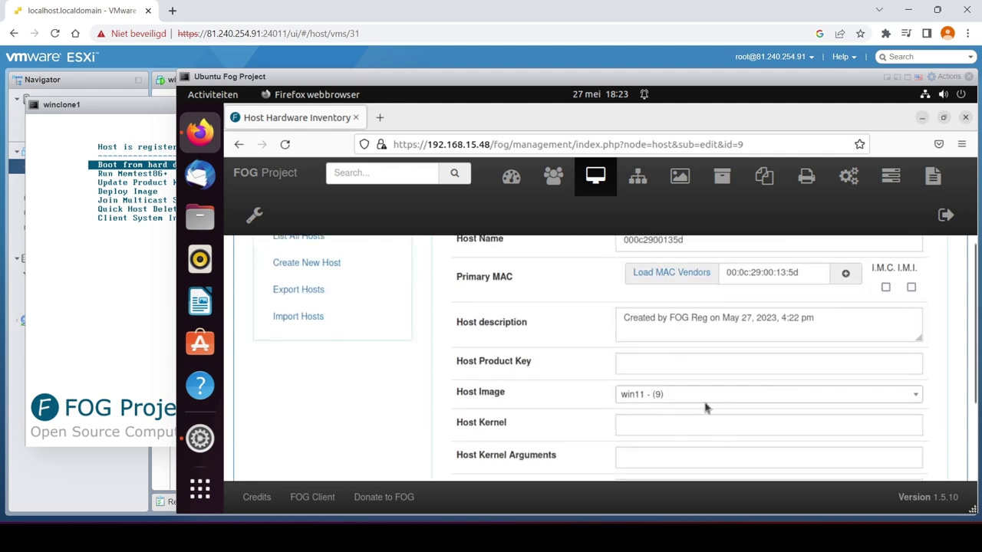
pyautogui.scroll(3, 694, 403)
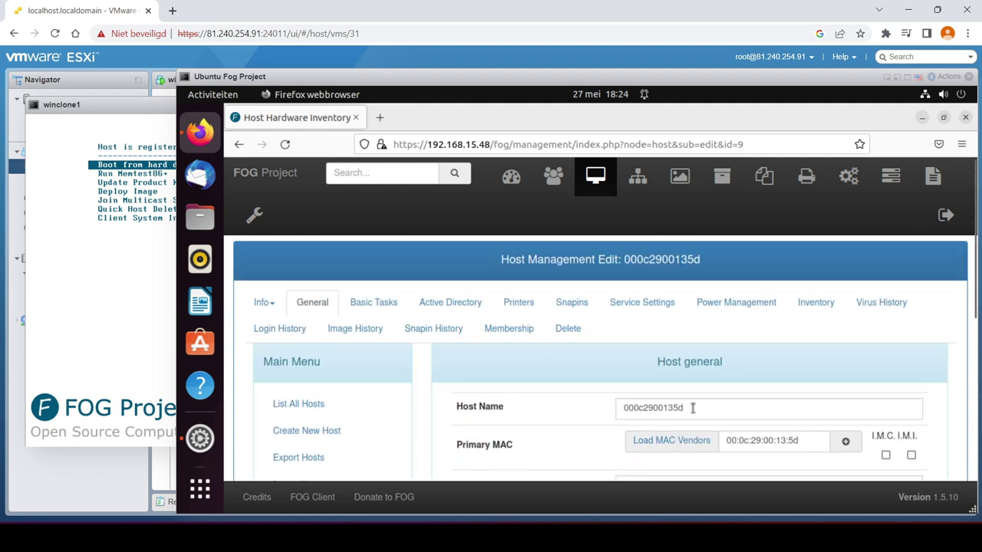
# Save the host settings with Update, getting the host-updated confirmation
pyautogui.click(145, 307)
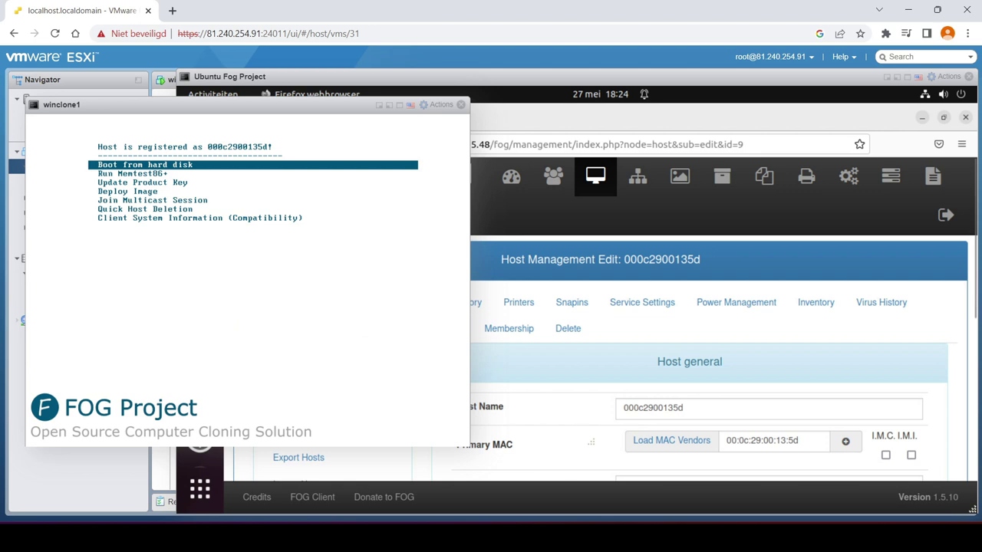
pyautogui.click(744, 383)
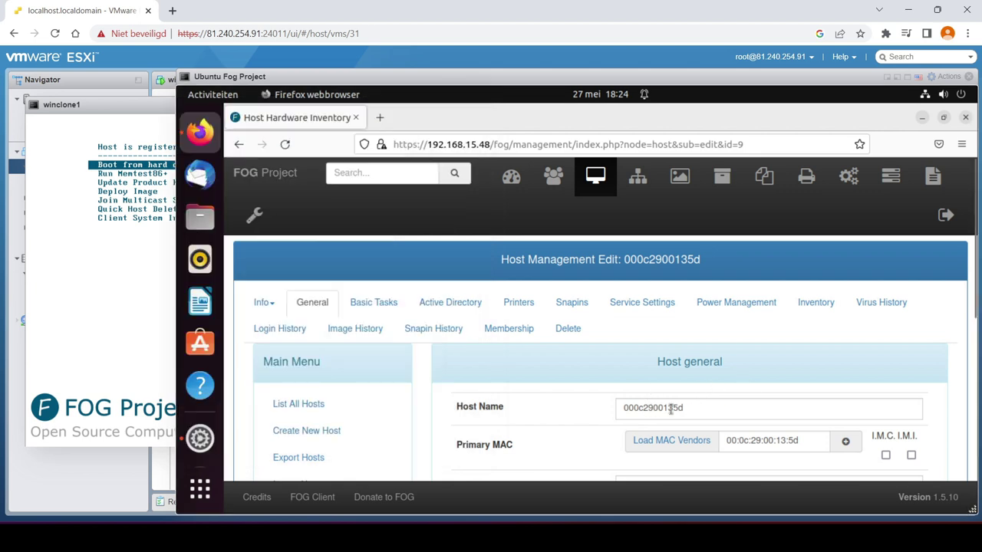
pyautogui.scroll(-4, 671, 409)
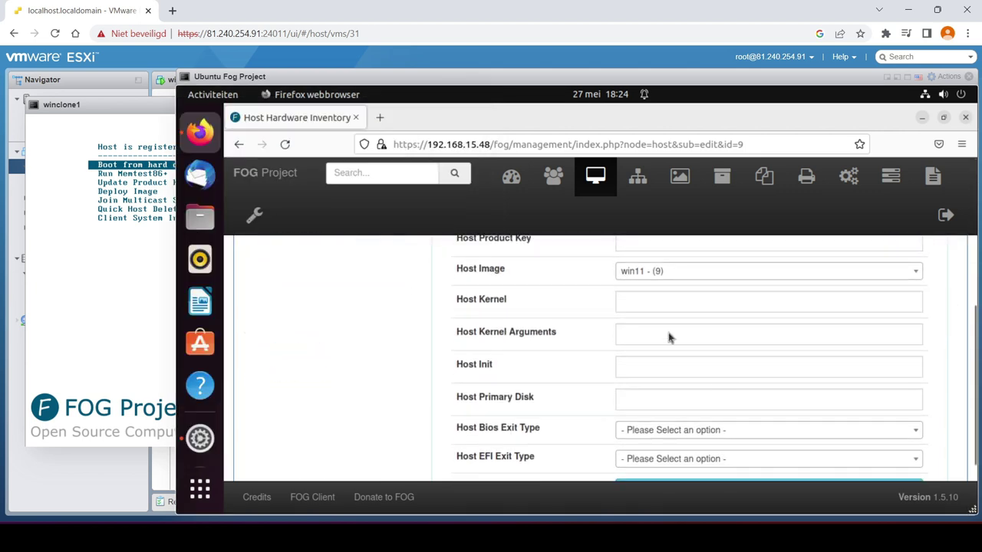
pyautogui.scroll(-2, 669, 337)
pyautogui.click(756, 396)
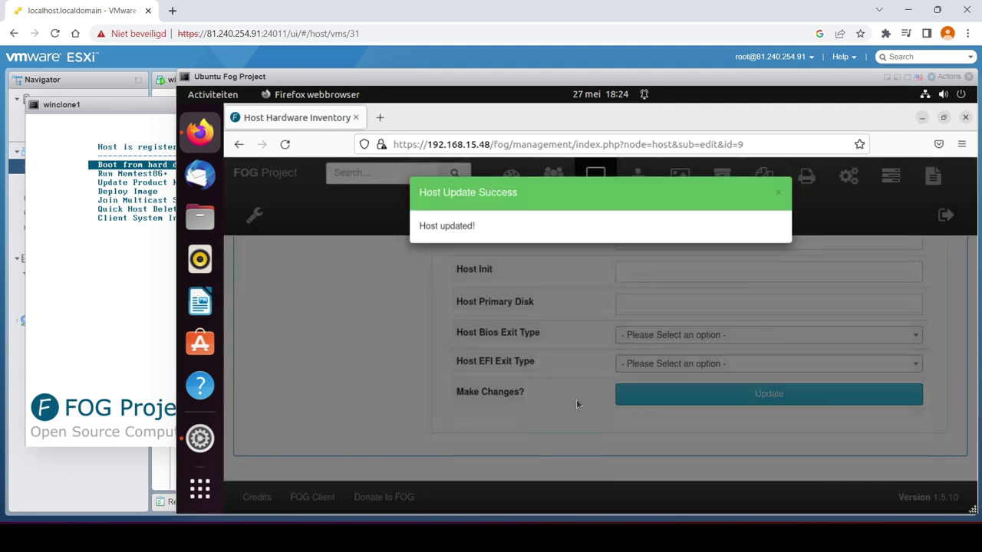
pyautogui.scroll(5, 378, 376)
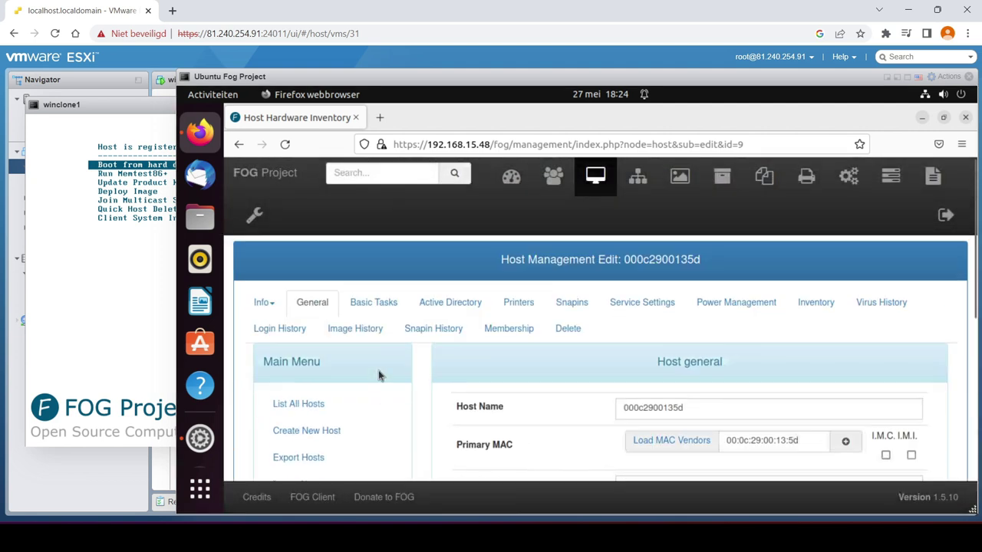
pyautogui.click(384, 304)
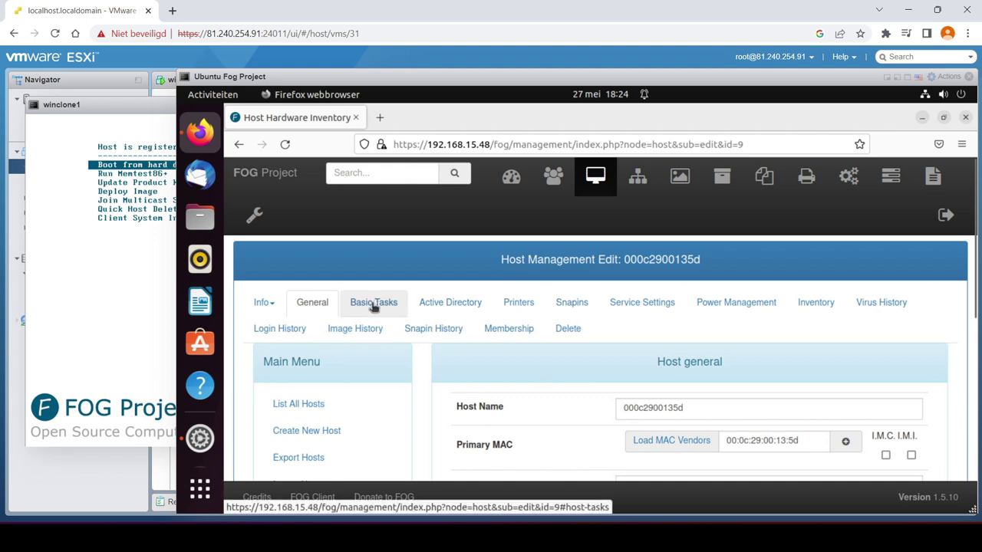
# Create a Deploy task sending win11 to host 000c2900135d, then bring the winclone1 console forward
pyautogui.scroll(-3, 458, 304)
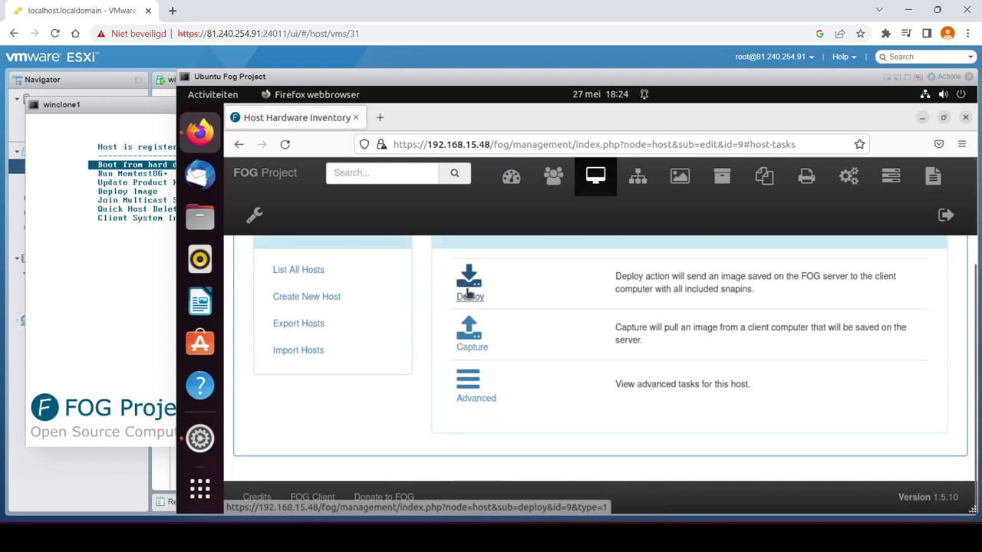
pyautogui.click(459, 301)
pyautogui.scroll(-2, 491, 342)
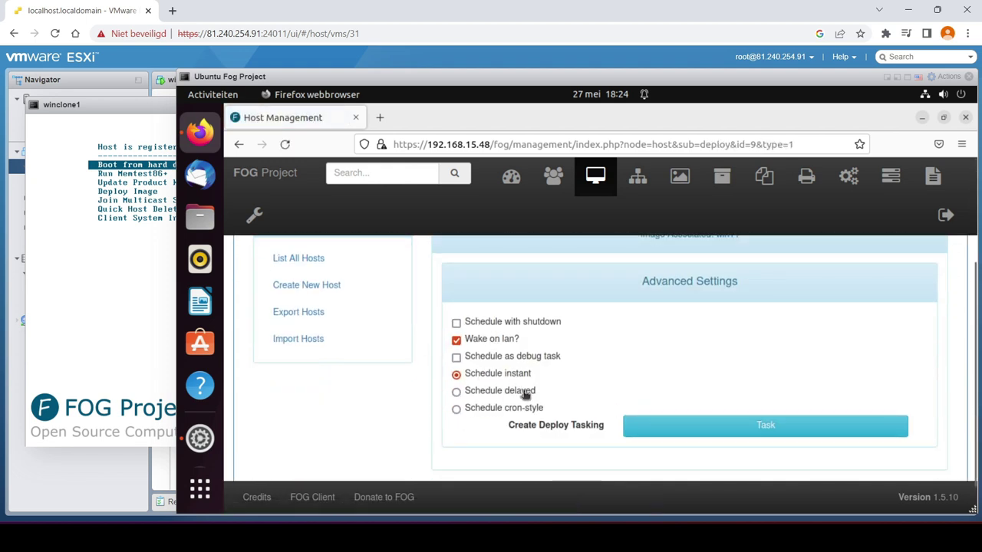
pyautogui.click(741, 439)
pyautogui.scroll(-2, 679, 427)
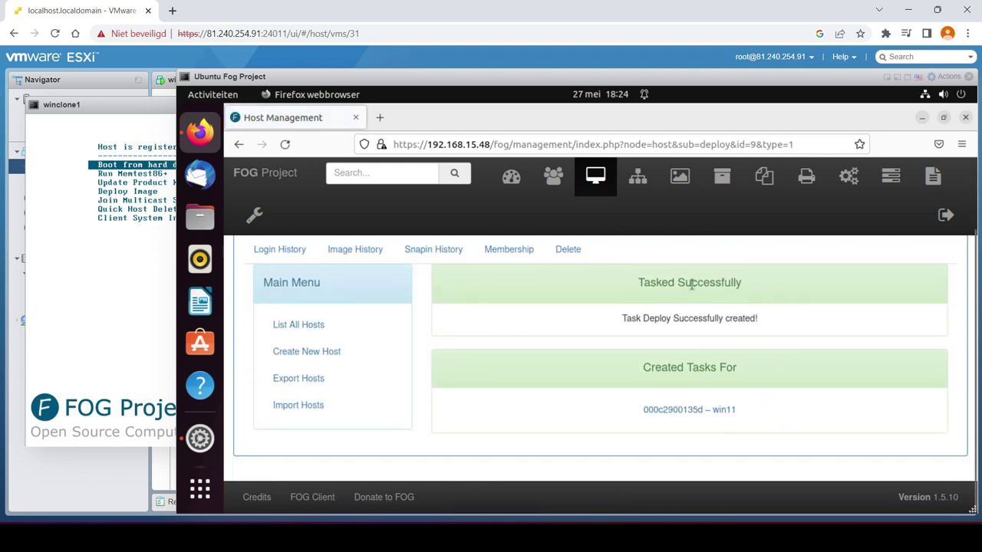
pyautogui.click(165, 299)
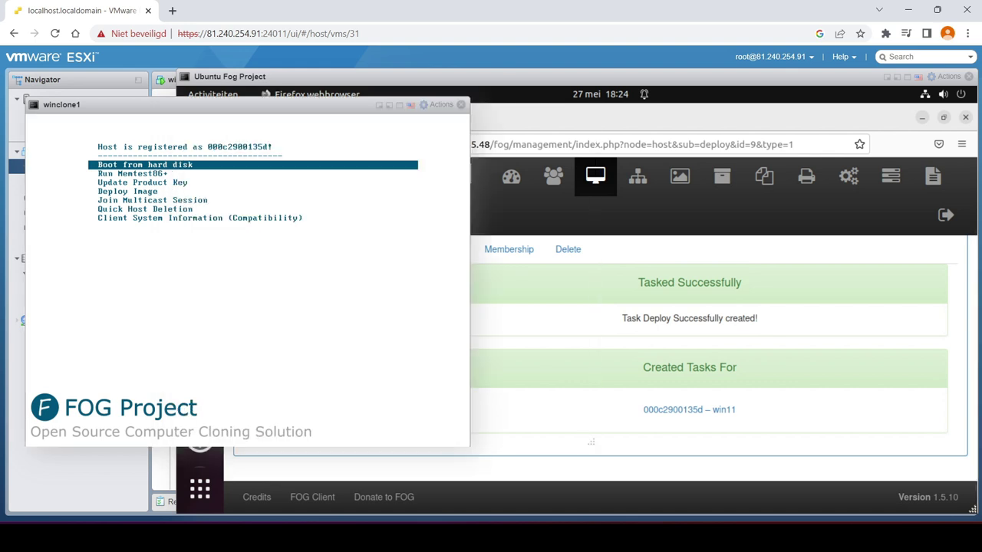
# Choose Deploy Image in winclone1's FOG menu and log in with the FOG username and password
pyautogui.press('Down')
pyautogui.press('Down')
pyautogui.press('Down')
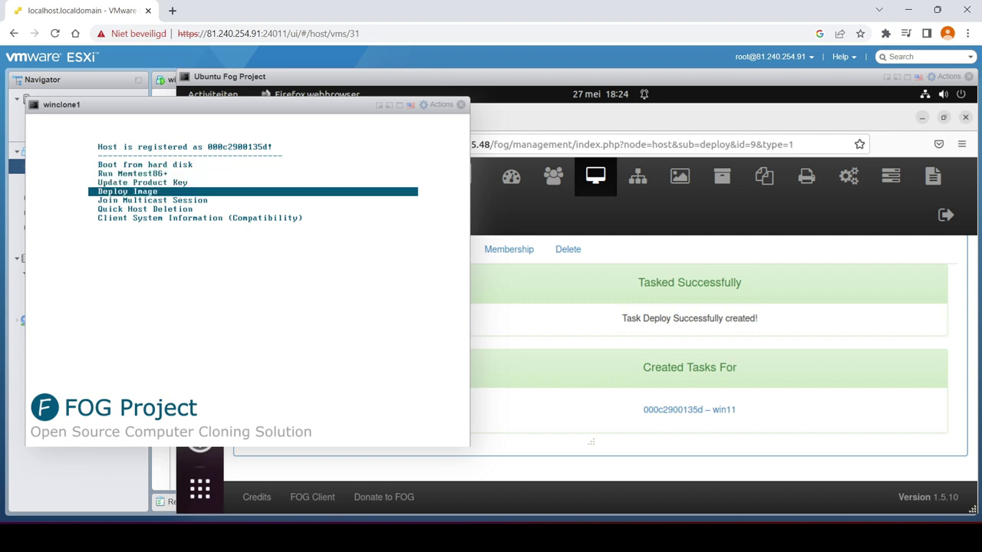
pyautogui.press('Return')
pyautogui.write('fog pq')
pyautogui.press('BackSpace')
pyautogui.press('BackSpace')
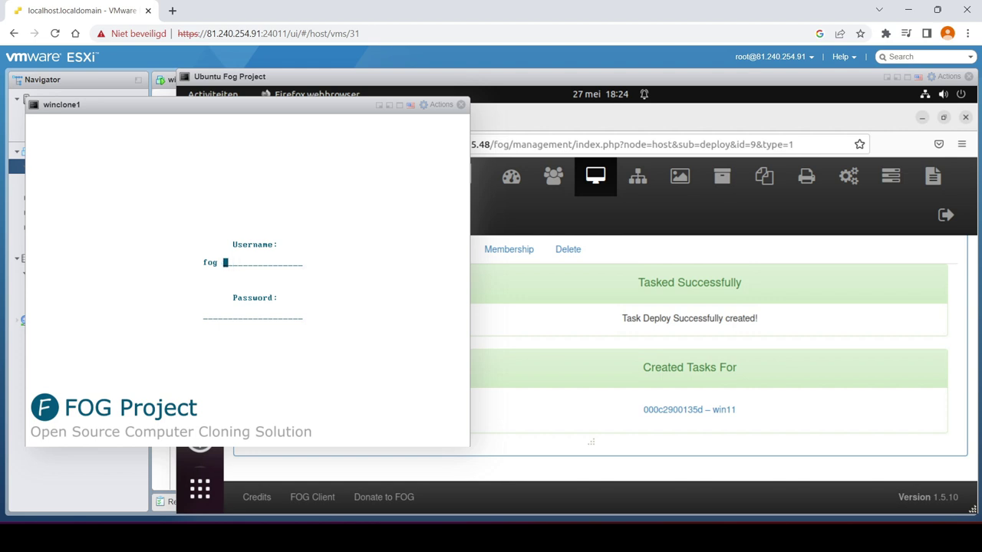
pyautogui.press('Return')
pyautogui.write('password')
pyautogui.press('Return')
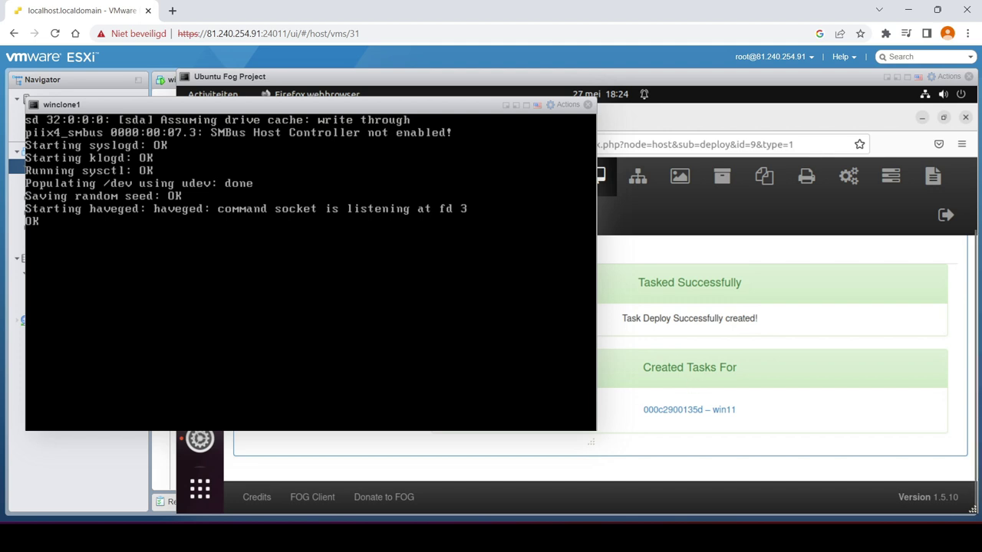
# Make the winclone1 console full screen while FOG imaging runs
pyautogui.doubleClick(364, 113)
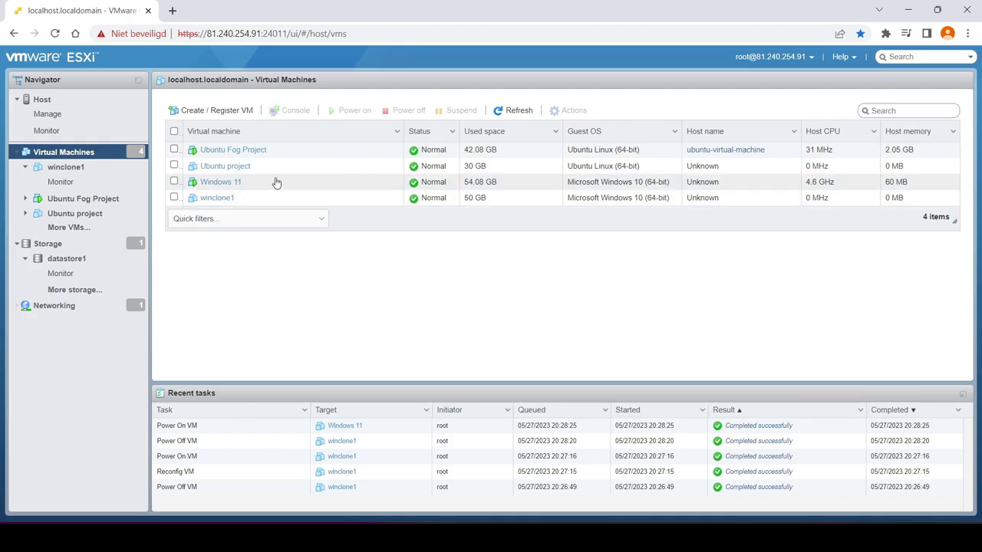
# Open the Windows 11 VM's console briefly, then power the VM off
pyautogui.click(222, 182)
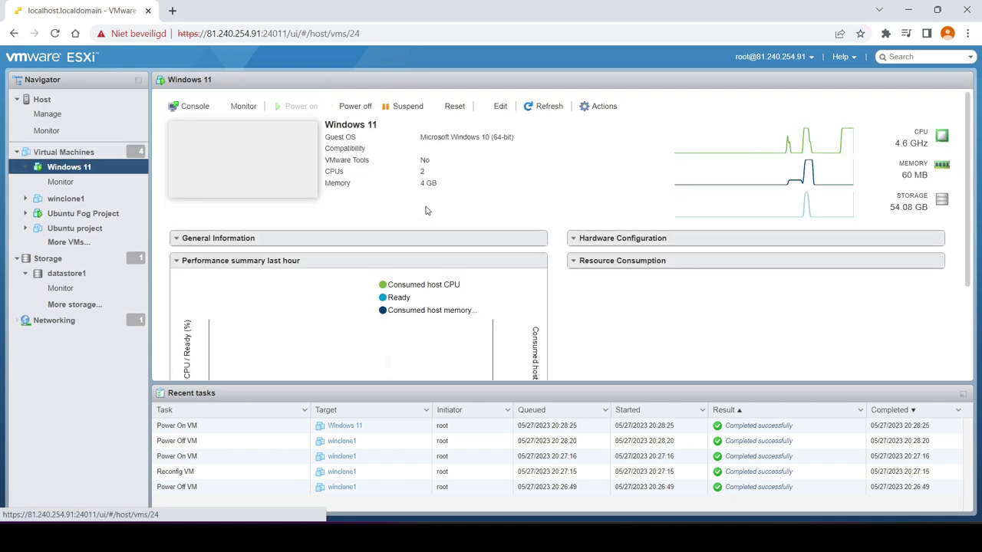
pyautogui.click(260, 167)
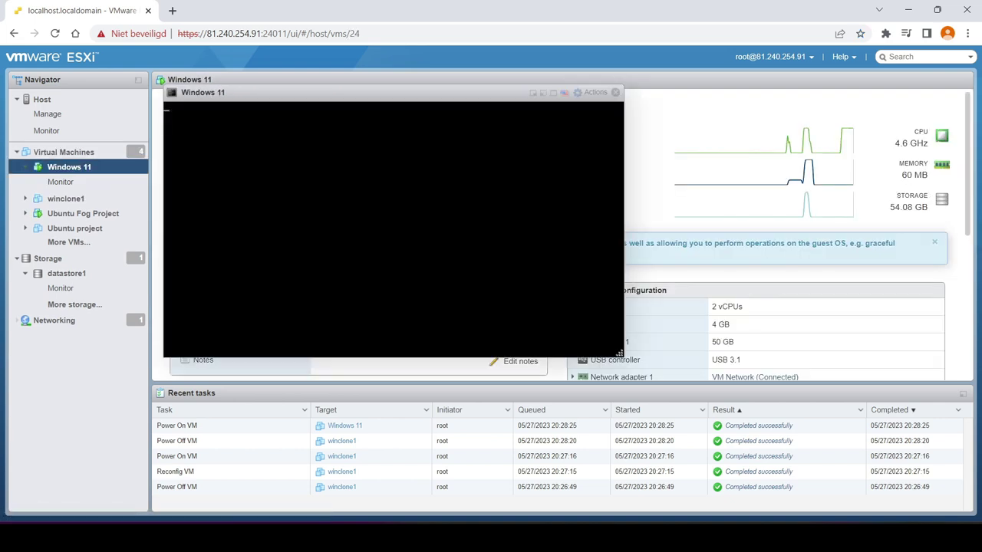
pyautogui.click(615, 94)
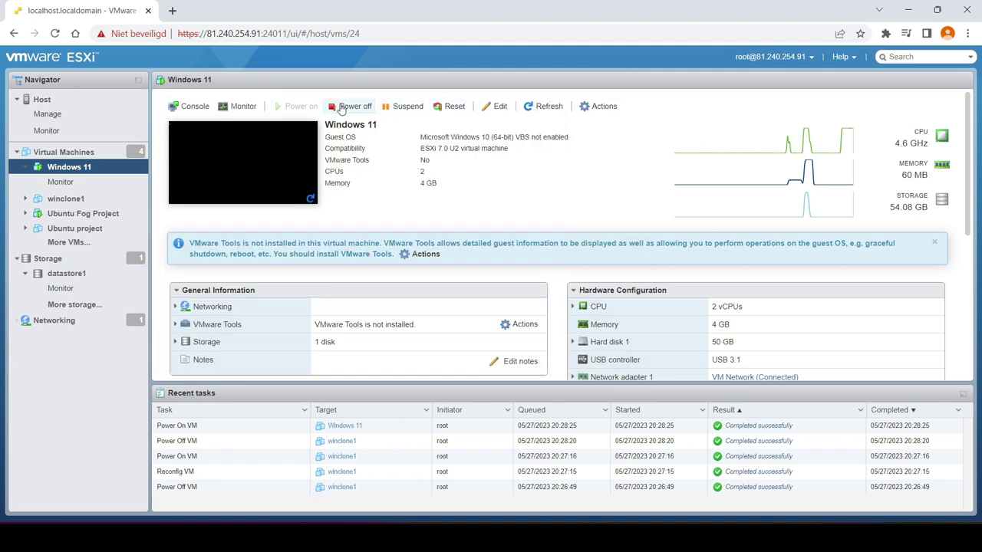
pyautogui.click(346, 105)
pyautogui.click(589, 328)
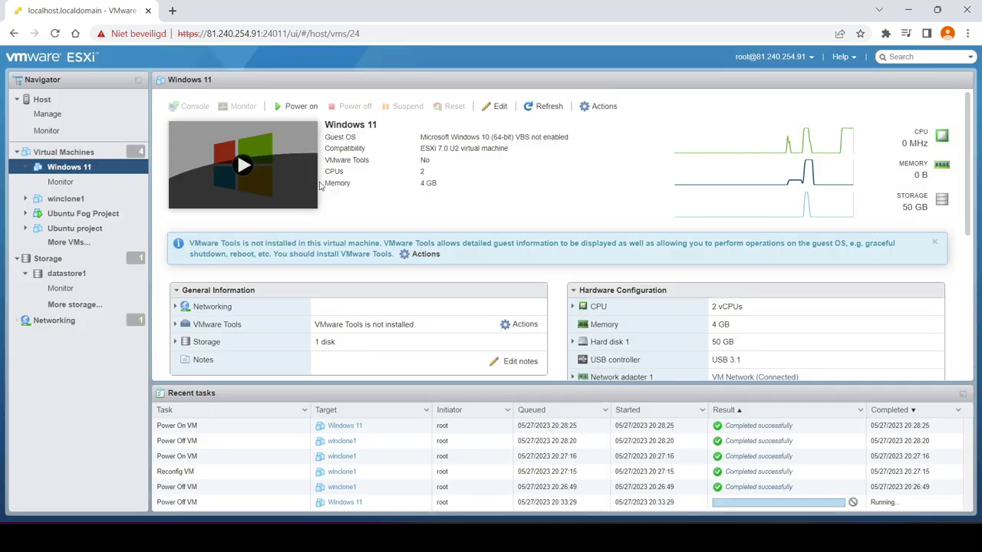
# Enable Force BIOS setup in Windows 11's boot options, save, and power it on
pyautogui.rightClick(253, 164)
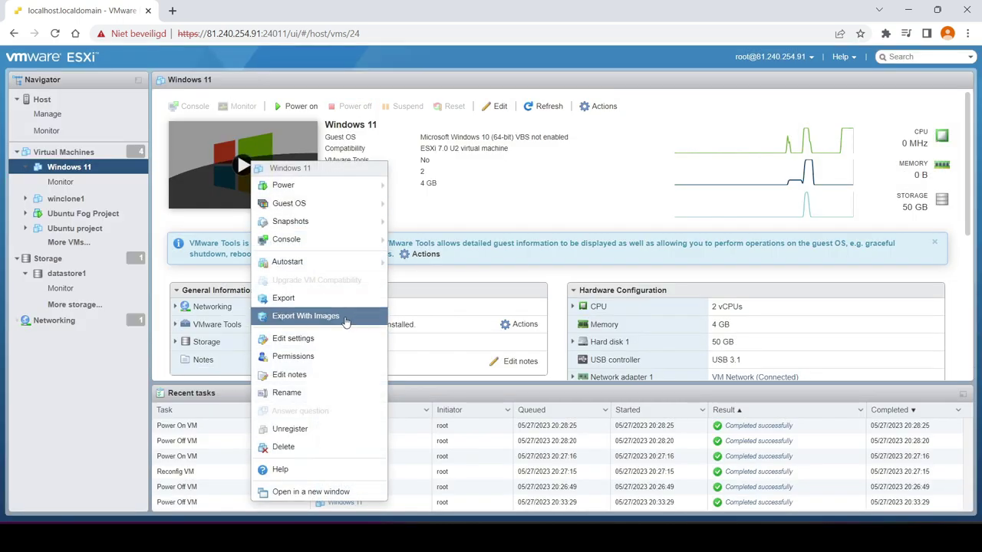
pyautogui.click(342, 345)
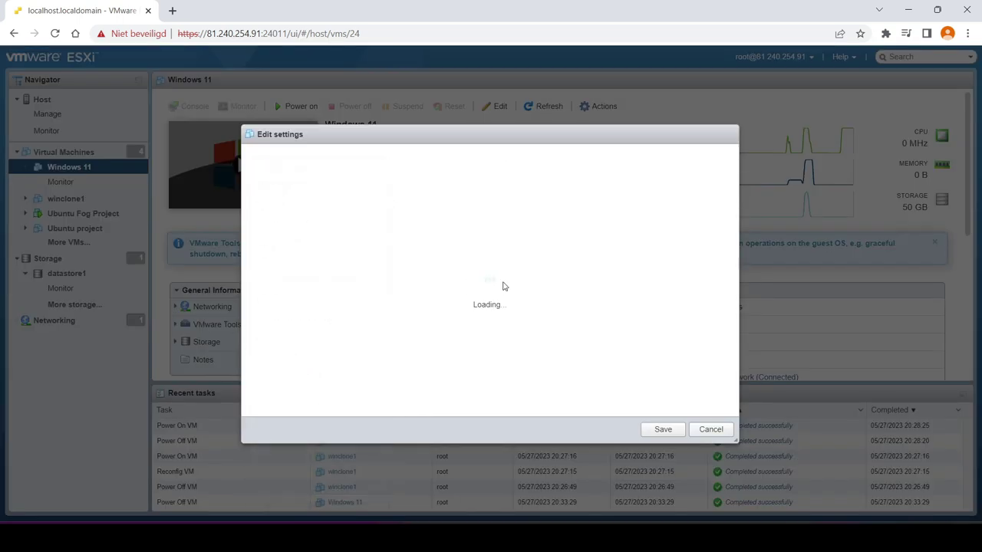
pyautogui.click(347, 159)
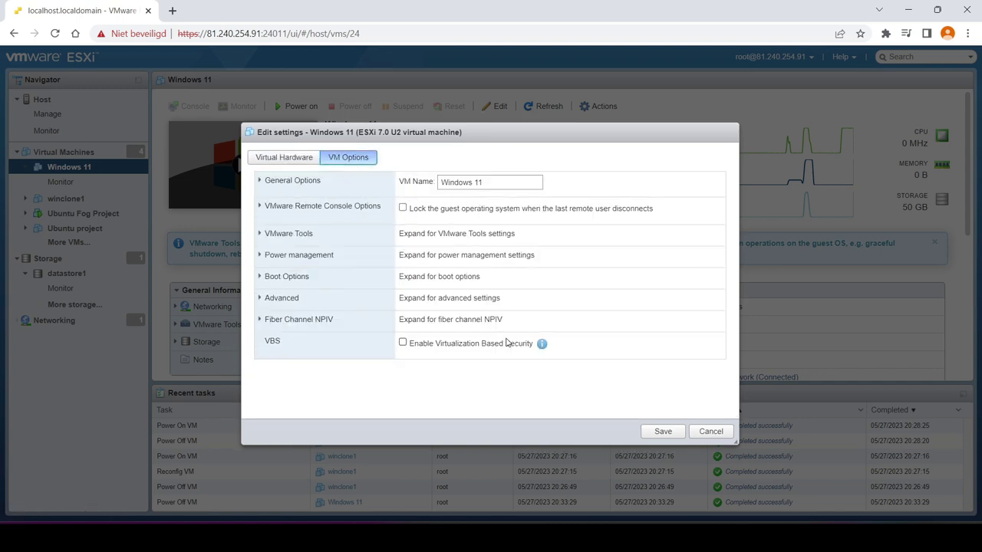
pyautogui.click(341, 281)
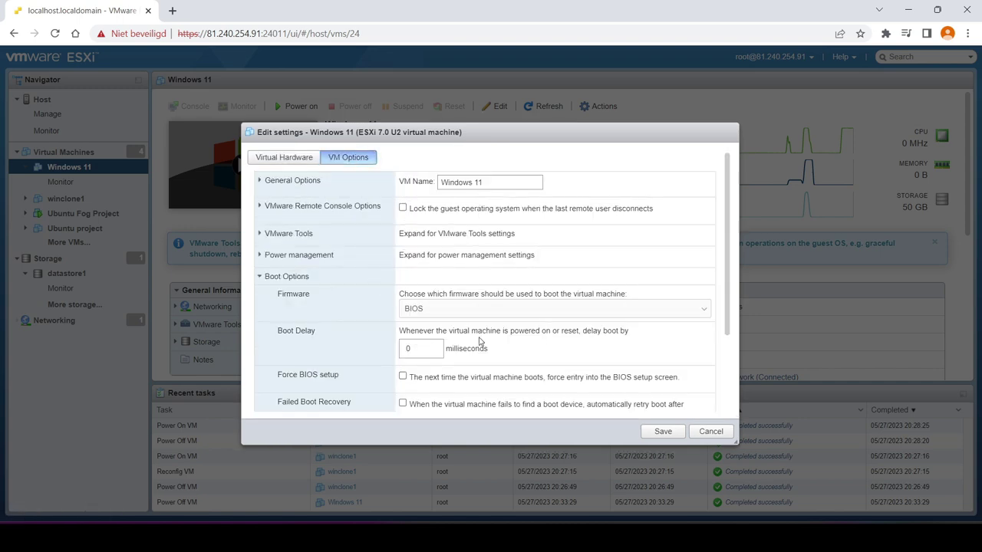
pyautogui.click(403, 377)
pyautogui.click(663, 431)
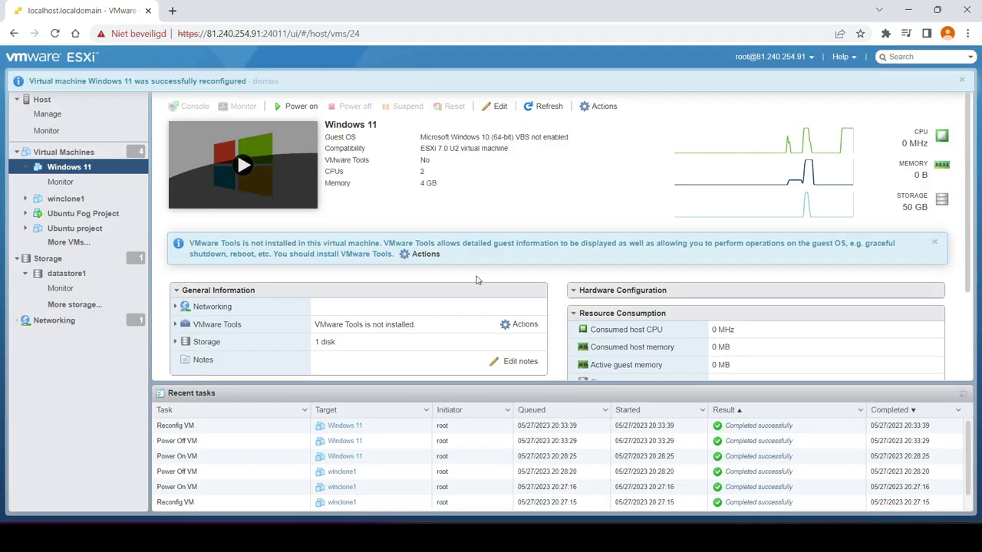
pyautogui.click(322, 189)
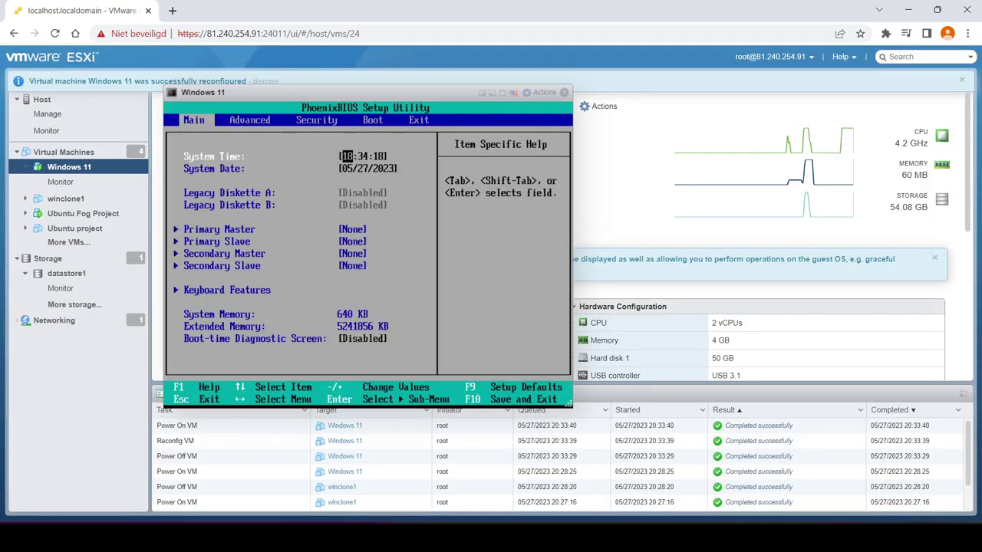
# Move Hard Drive to the top of Windows 11's BIOS boot order, then save and exit with F10
pyautogui.press('Right')
pyautogui.press('Right')
pyautogui.press('Right')
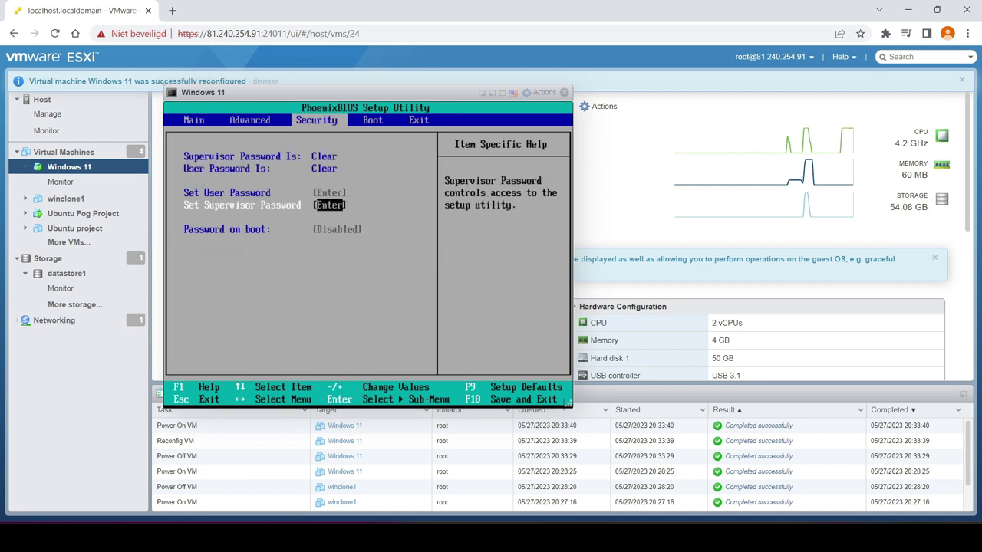
pyautogui.press('Down')
pyautogui.press('Down')
pyautogui.press('Down')
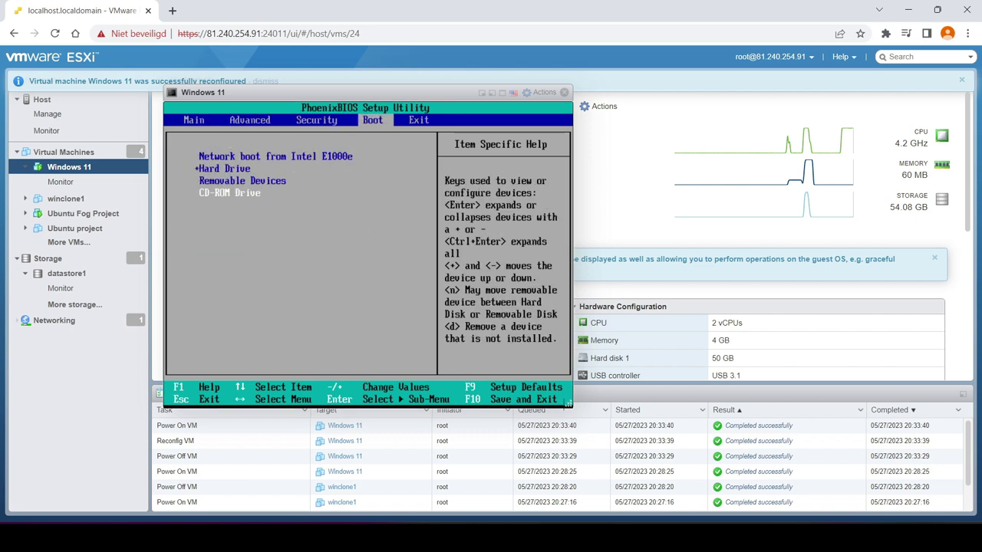
pyautogui.press('Up')
pyautogui.press('Up')
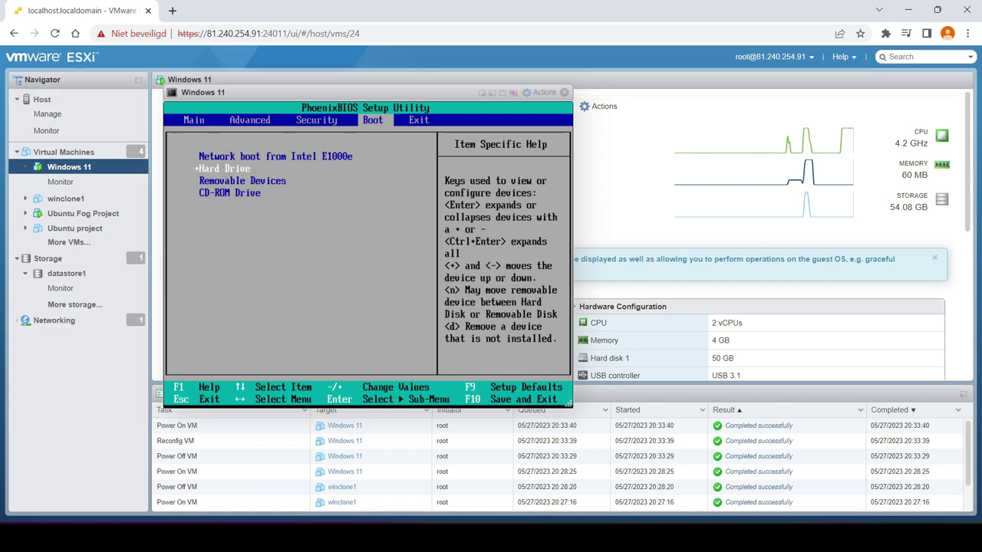
pyautogui.press('+')
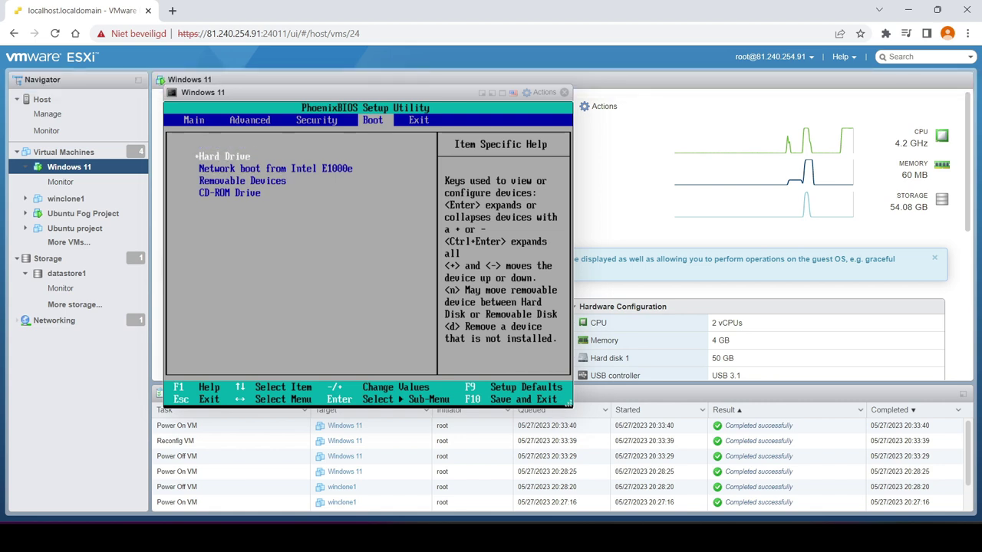
pyautogui.press('F10')
pyautogui.press('Return')
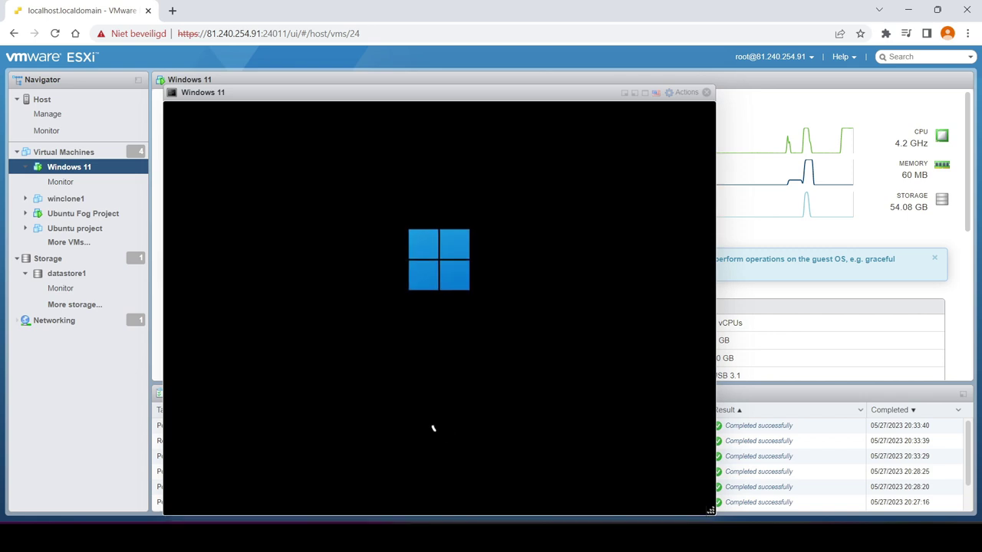
# Dismiss the Windows 11 lock screen and open winclone1's summary, moving the console aside
pyautogui.moveTo(416, 85); pyautogui.dragTo(558, 81)
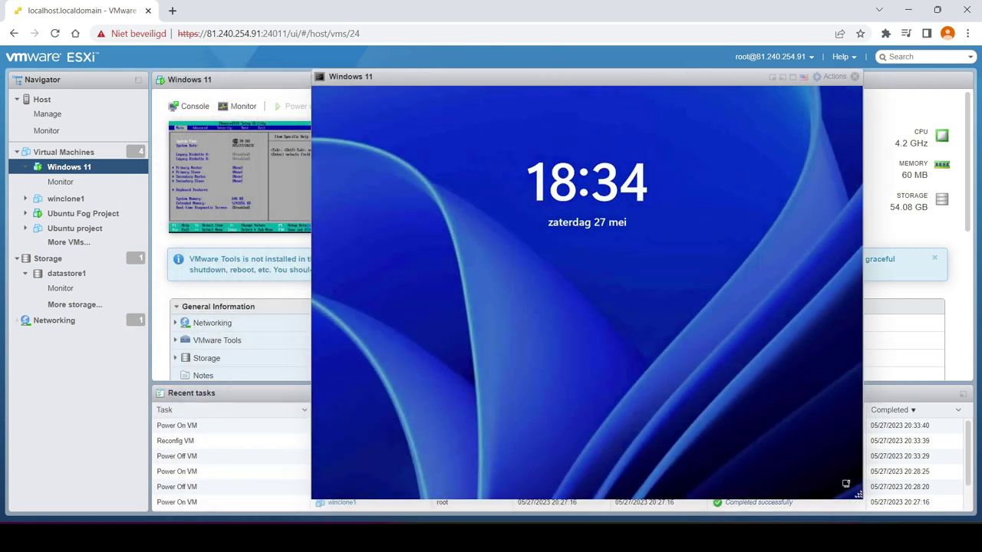
pyautogui.click(594, 269)
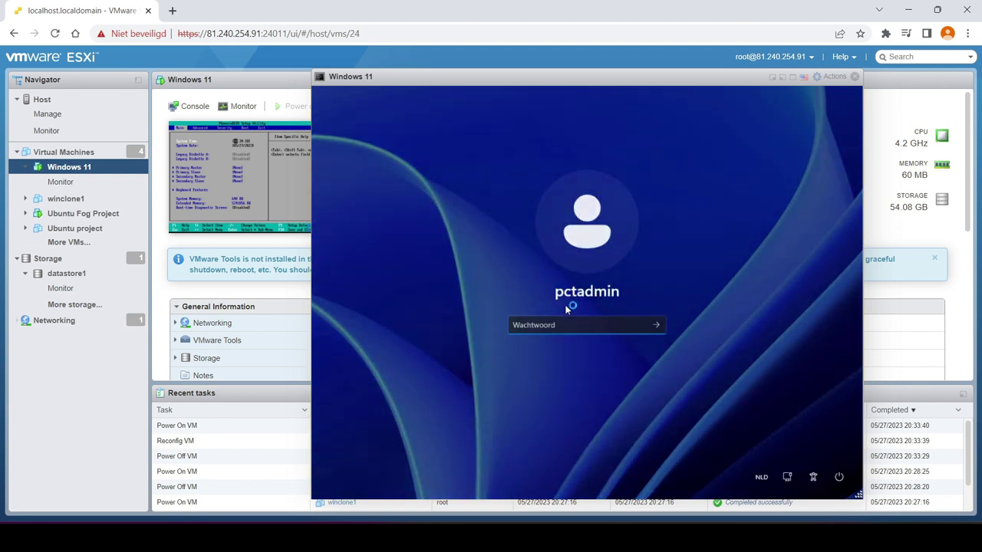
pyautogui.click(73, 152)
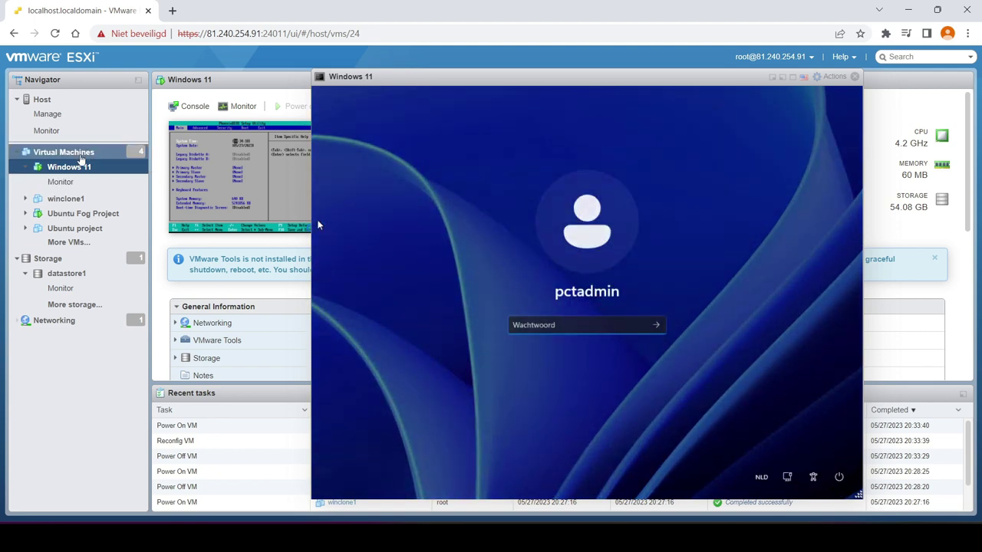
pyautogui.click(219, 199)
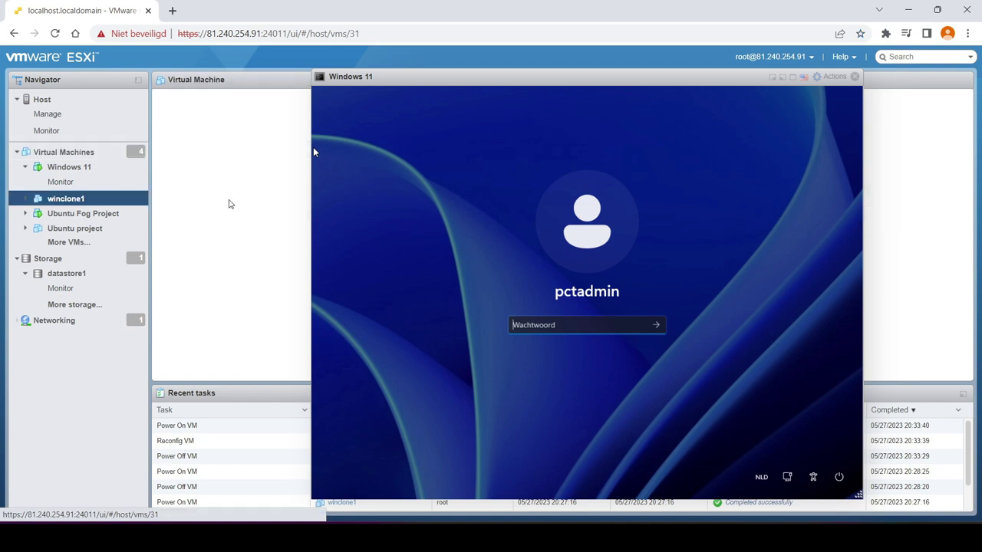
pyautogui.moveTo(519, 79); pyautogui.dragTo(630, 80)
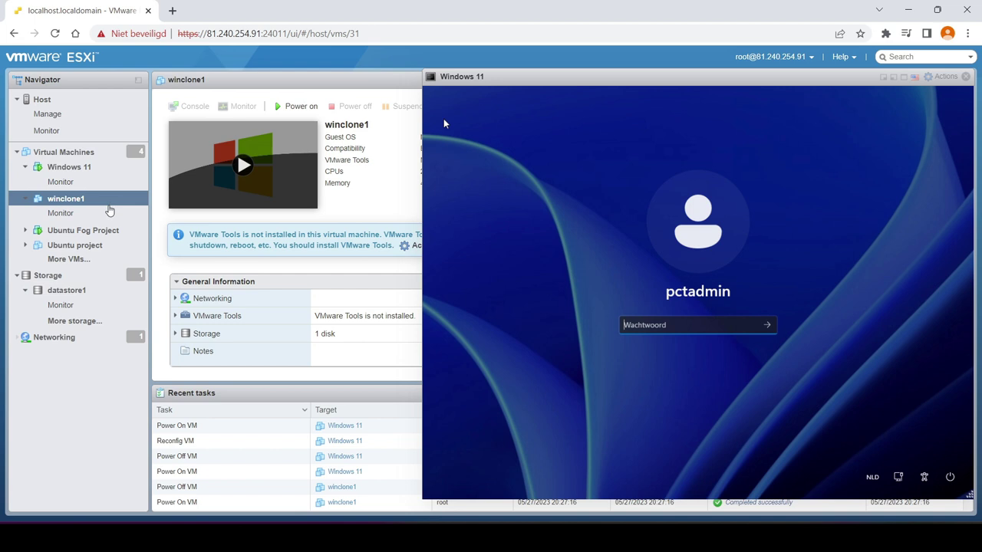
pyautogui.rightClick(247, 162)
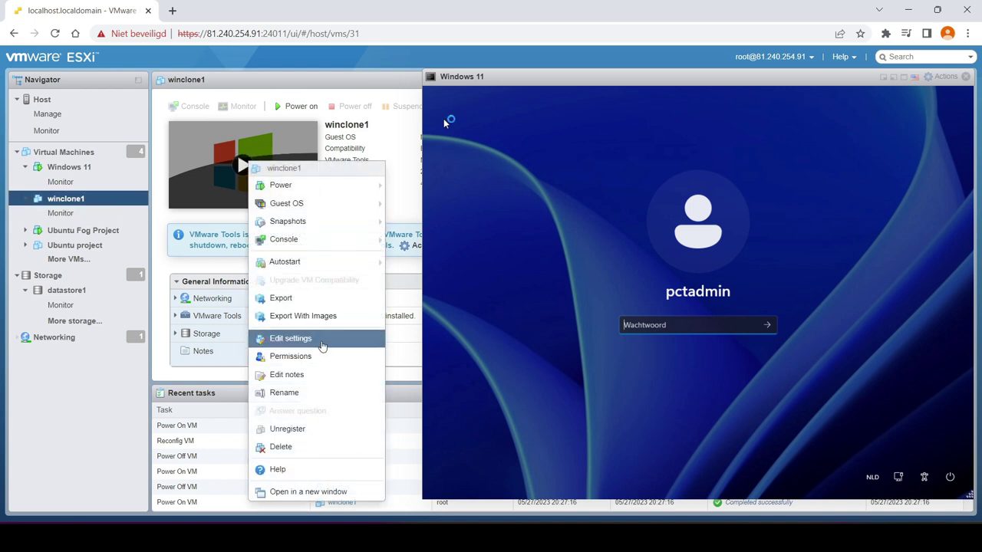
# Enable Force BIOS setup in winclone1's VM Options boot settings and save
pyautogui.click(326, 341)
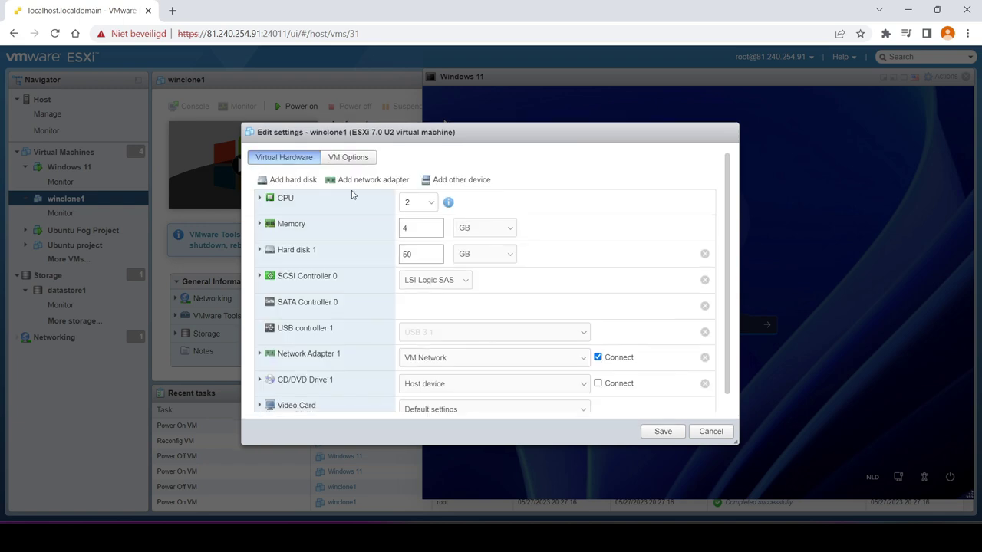
pyautogui.click(349, 157)
pyautogui.click(325, 280)
pyautogui.click(403, 375)
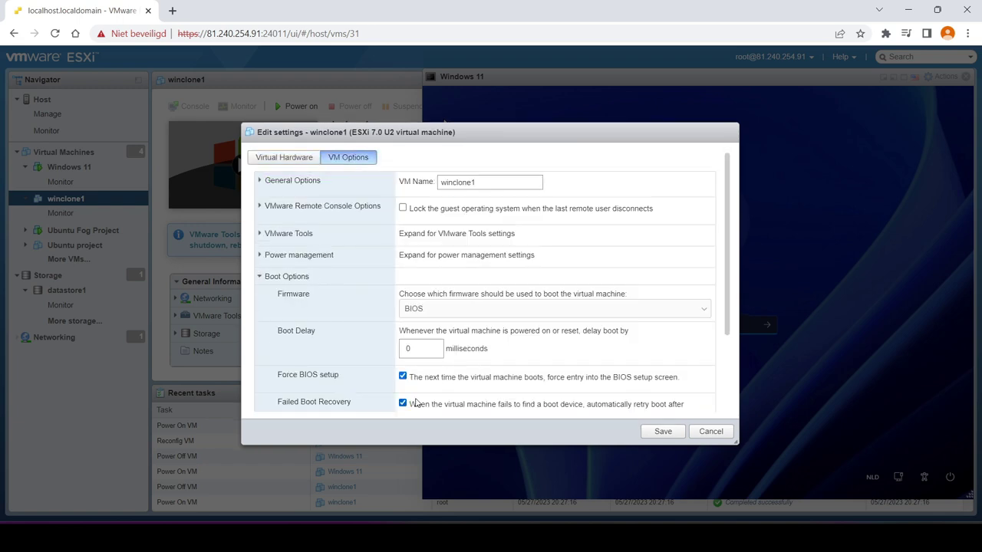
pyautogui.click(662, 432)
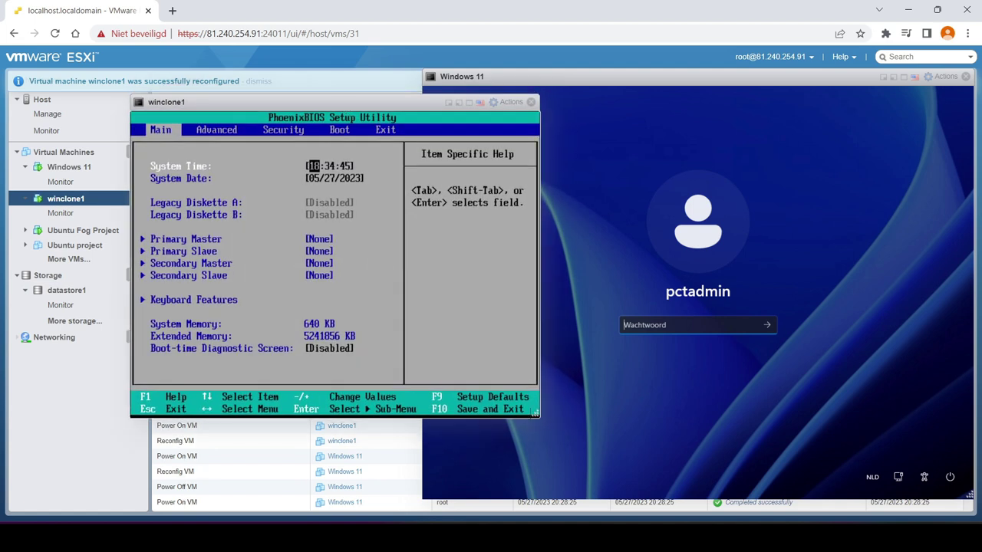
# In winclone1's BIOS, move Hard Drive above network boot, then save and exit
pyautogui.press('Right')
pyautogui.press('Right')
pyautogui.press('Right')
pyautogui.press('Down')
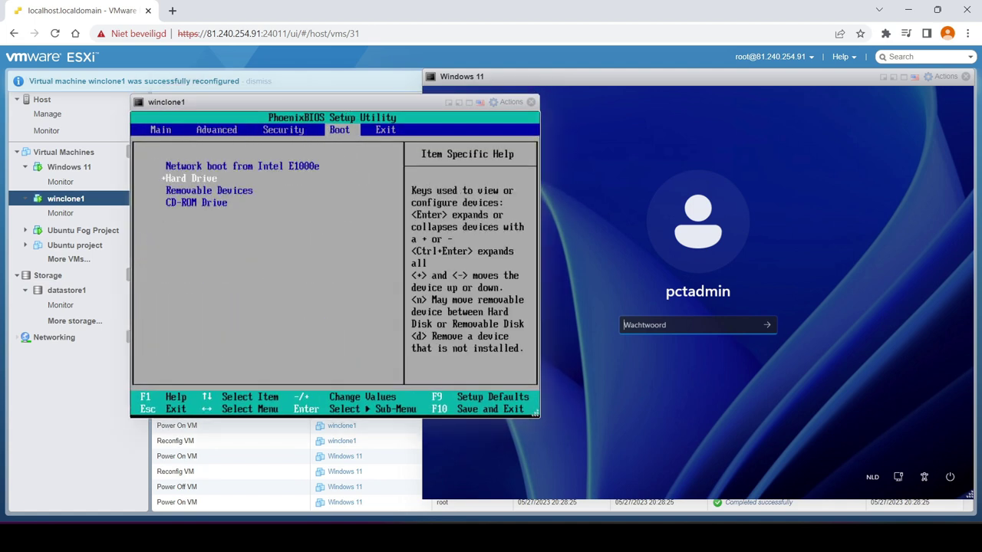
pyautogui.press('+')
pyautogui.press('Right')
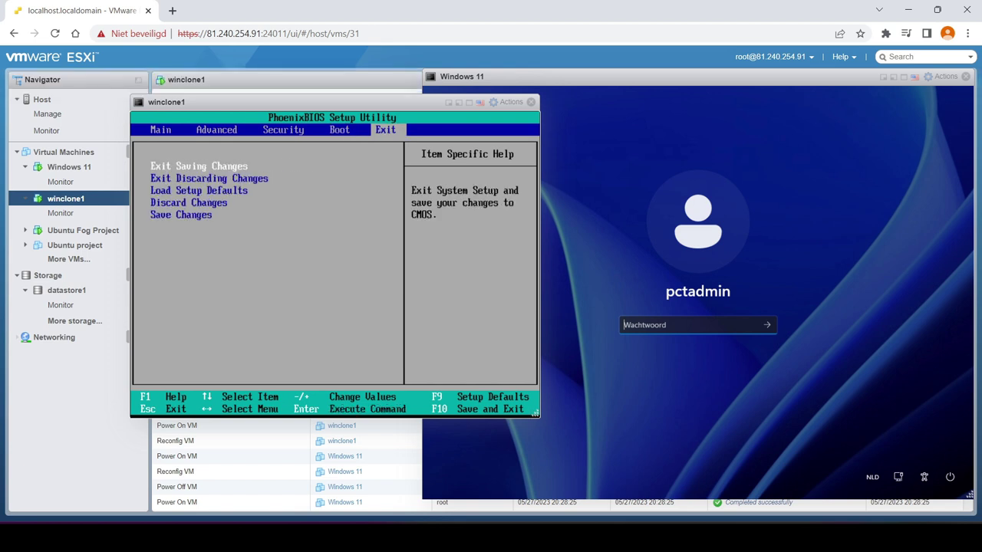
pyautogui.press('Return')
pyautogui.press('Return')
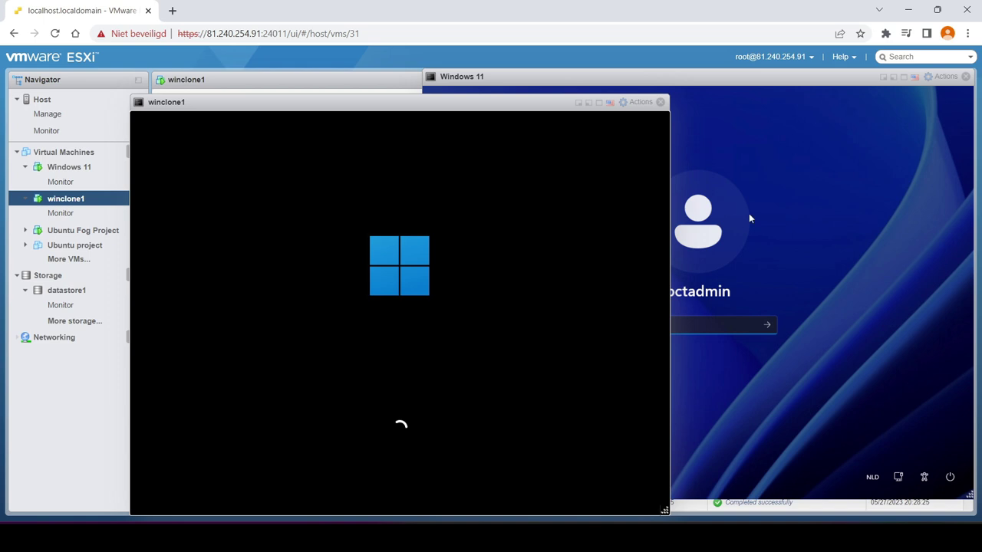
# Close the winclone1 and Windows 11 console windows
pyautogui.moveTo(514, 112); pyautogui.dragTo(444, 93)
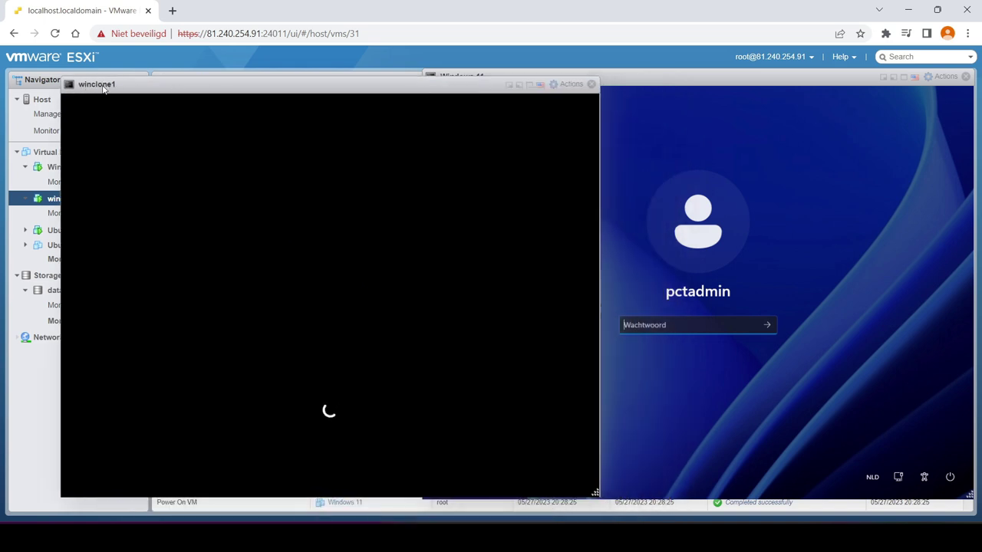
pyautogui.moveTo(351, 86); pyautogui.dragTo(314, 109)
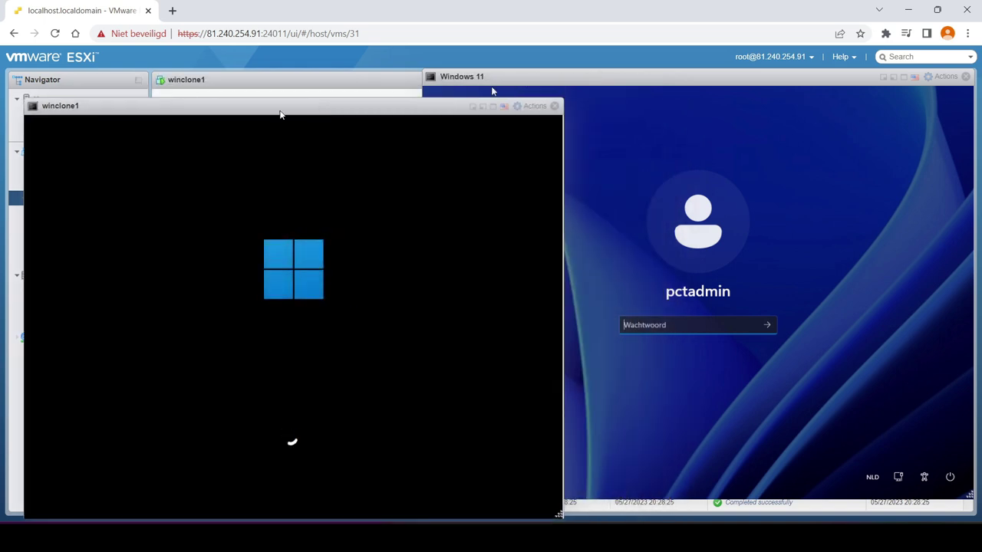
pyautogui.moveTo(80, 111); pyautogui.dragTo(83, 83)
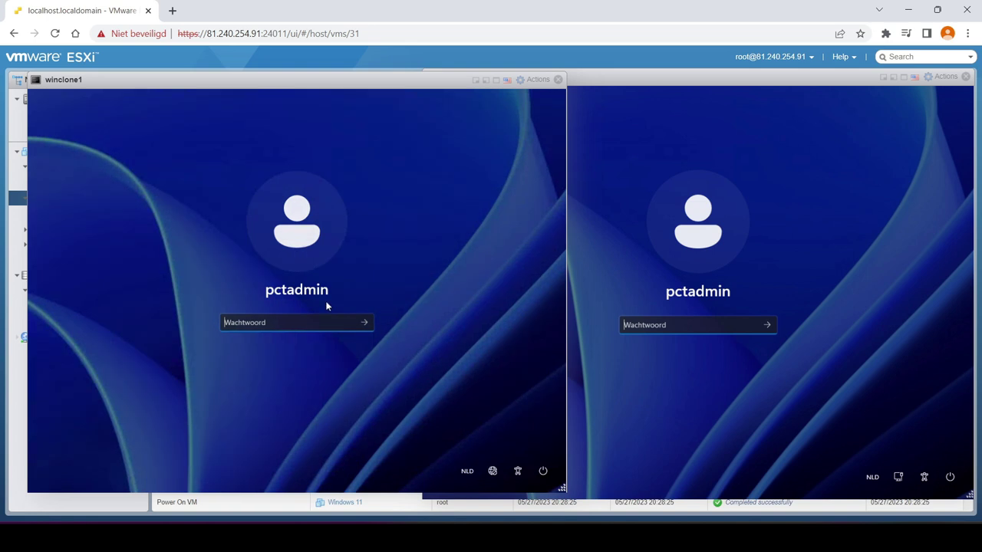
pyautogui.moveTo(472, 88); pyautogui.dragTo(594, 113)
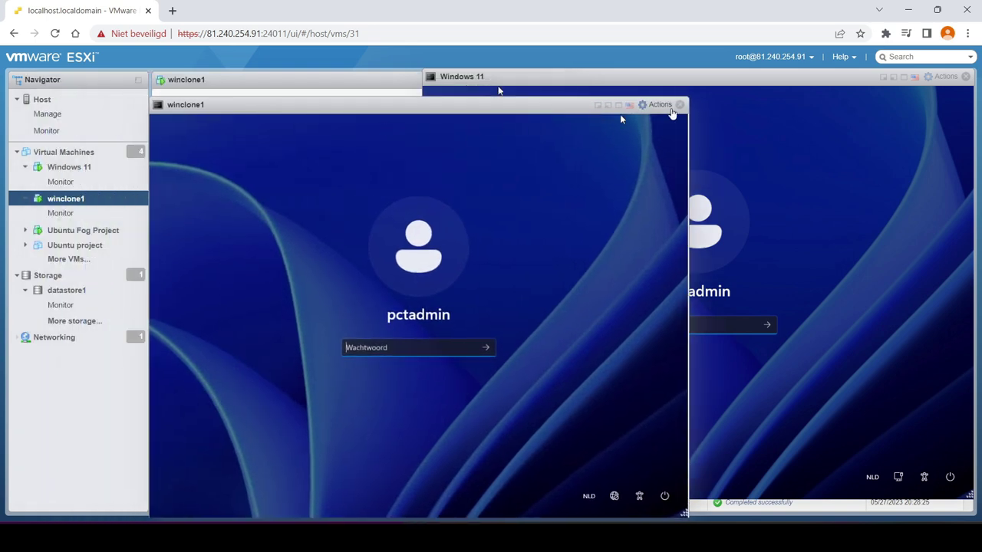
pyautogui.click(681, 104)
pyautogui.click(967, 77)
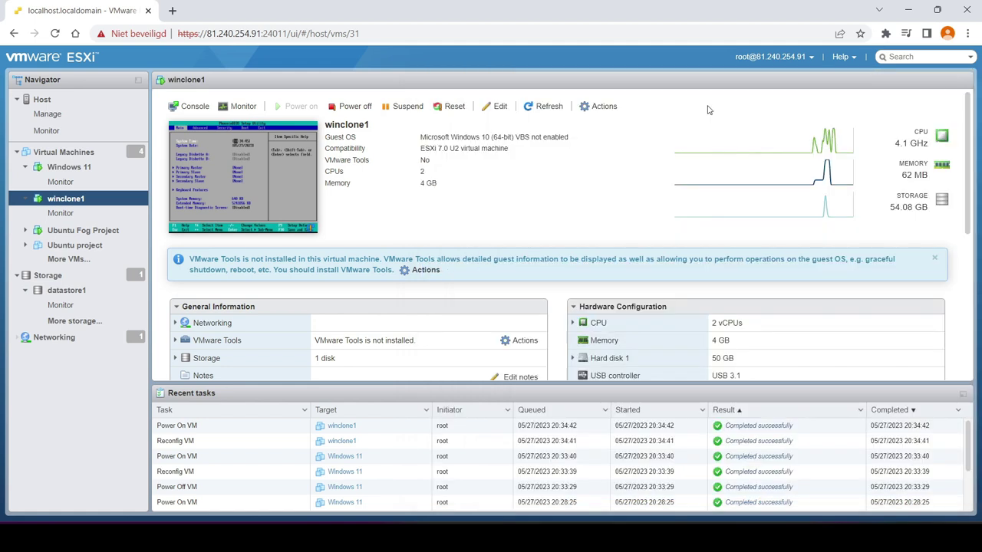
# Power off winclone1 and then Windows 11, confirming each with Yes
pyautogui.click(349, 106)
pyautogui.click(588, 329)
pyautogui.click(69, 166)
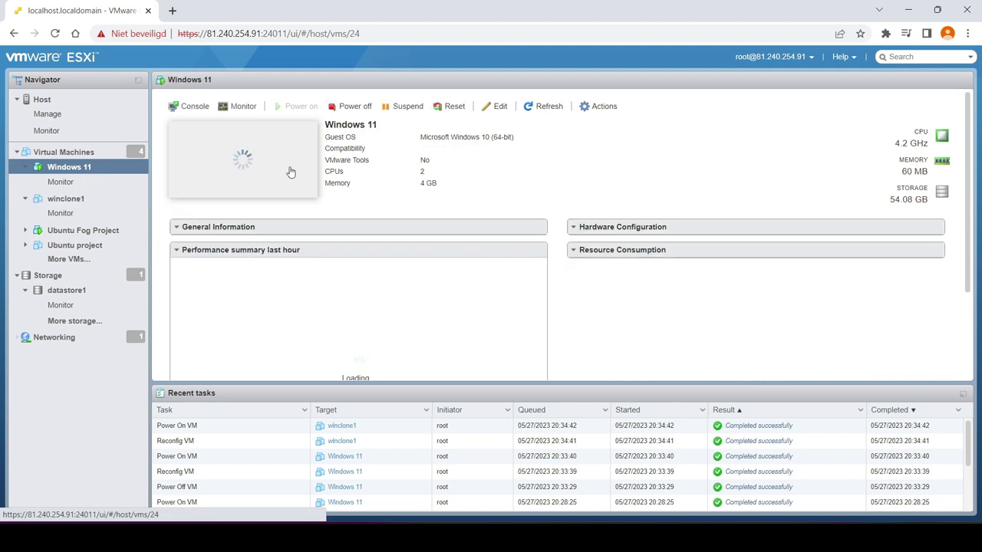
pyautogui.click(349, 106)
pyautogui.click(589, 329)
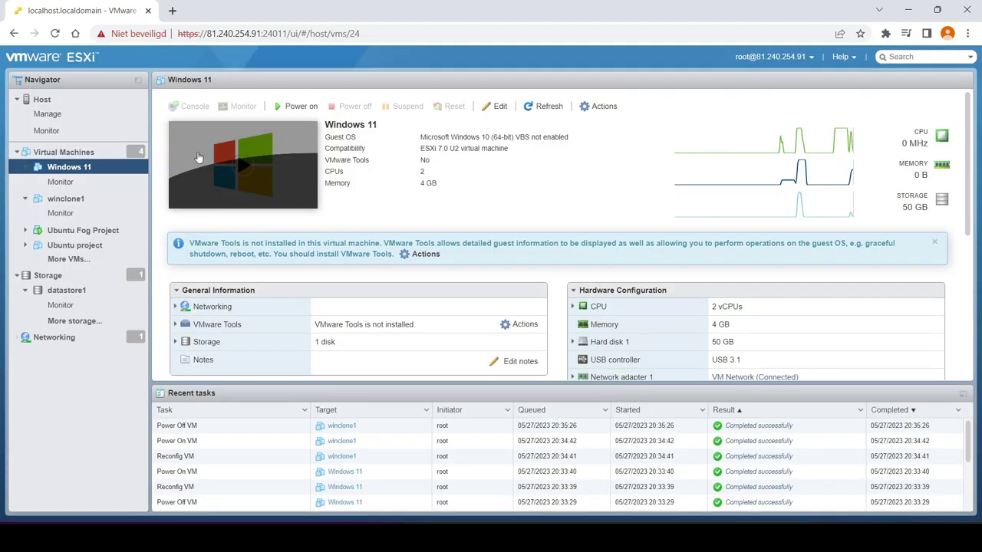
pyautogui.click(144, 154)
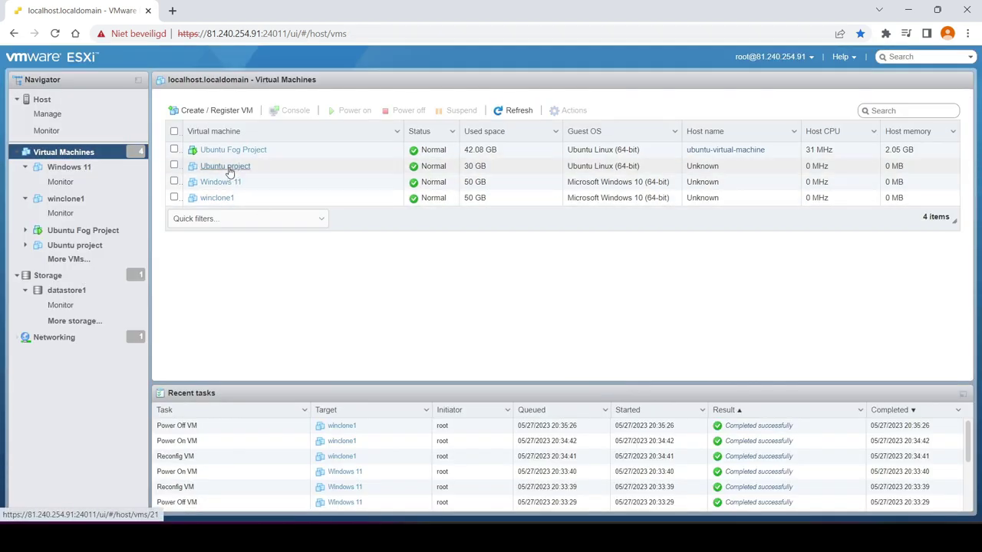
# Save the Ubuntu project VM's settings after expanding its VM Options boot options
pyautogui.click(225, 166)
pyautogui.rightClick(246, 174)
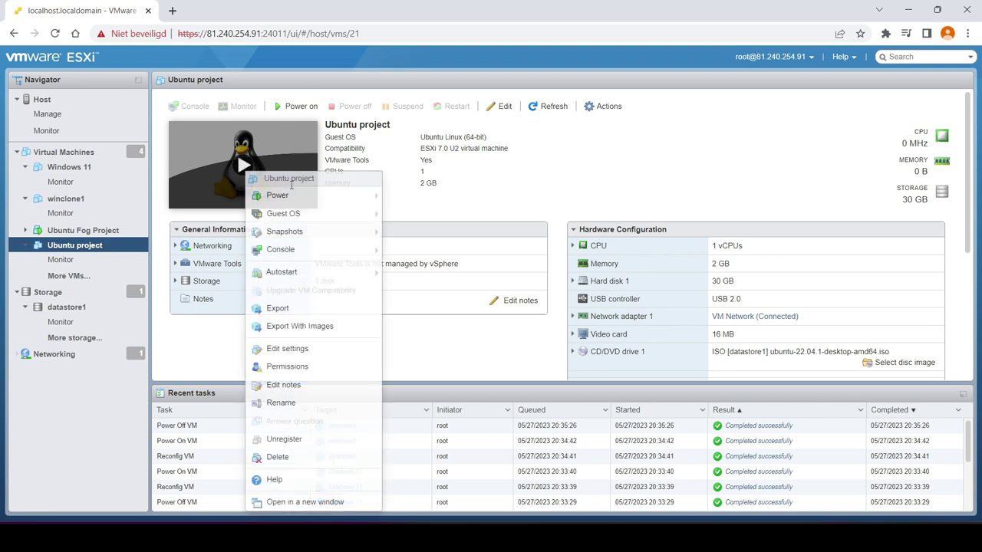
pyautogui.click(297, 351)
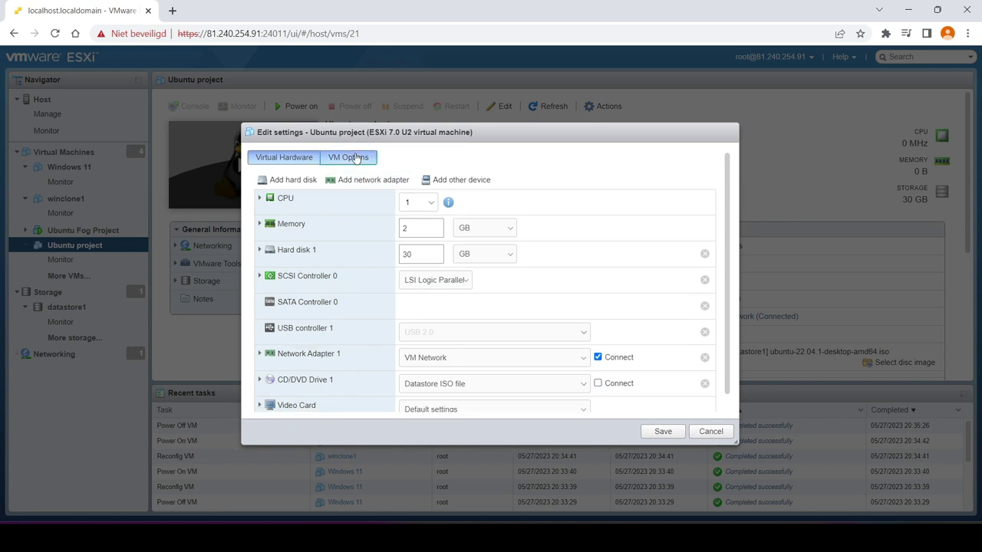
pyautogui.click(350, 158)
pyautogui.click(316, 277)
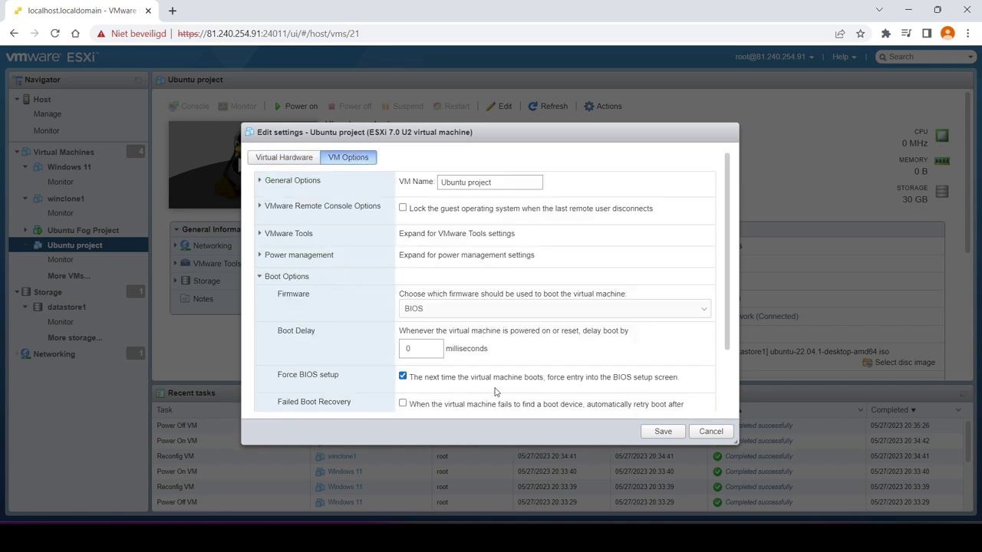
pyautogui.click(663, 432)
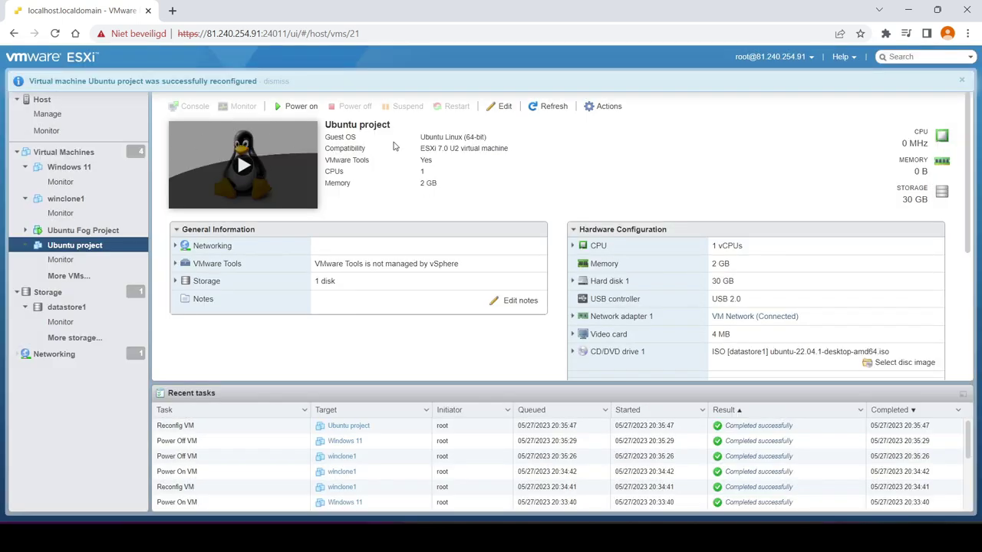
# Power on Ubuntu project and pick network boot in its BIOS, then save and exit
pyautogui.click(242, 164)
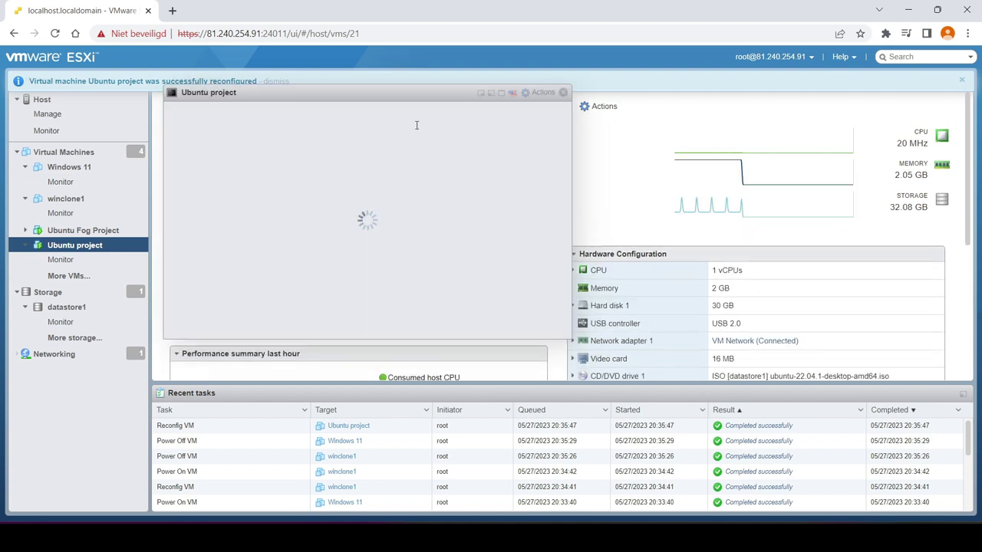
pyautogui.click(412, 101)
pyautogui.press('Right')
pyautogui.press('Right')
pyautogui.press('Right')
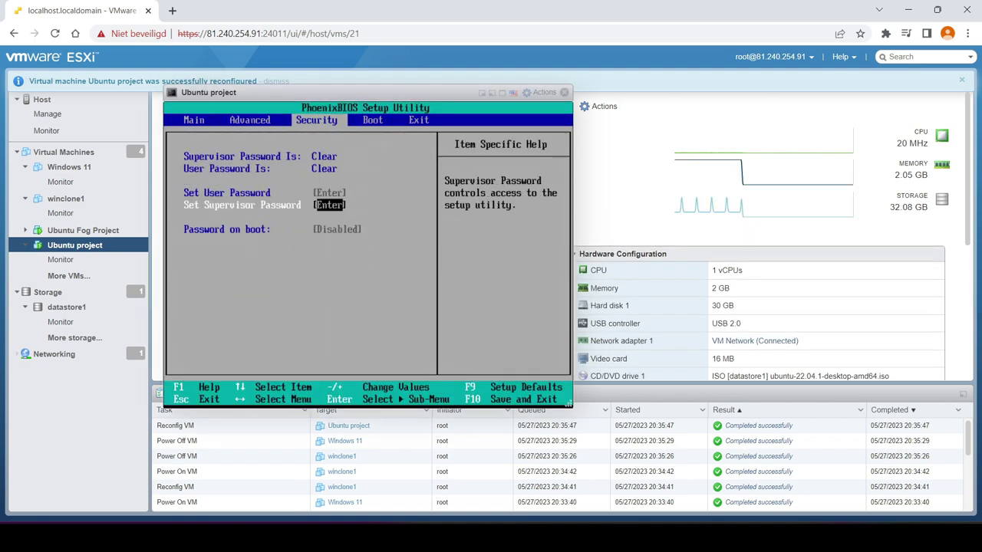
pyautogui.press('Down')
pyautogui.press('Up')
pyautogui.press('Up')
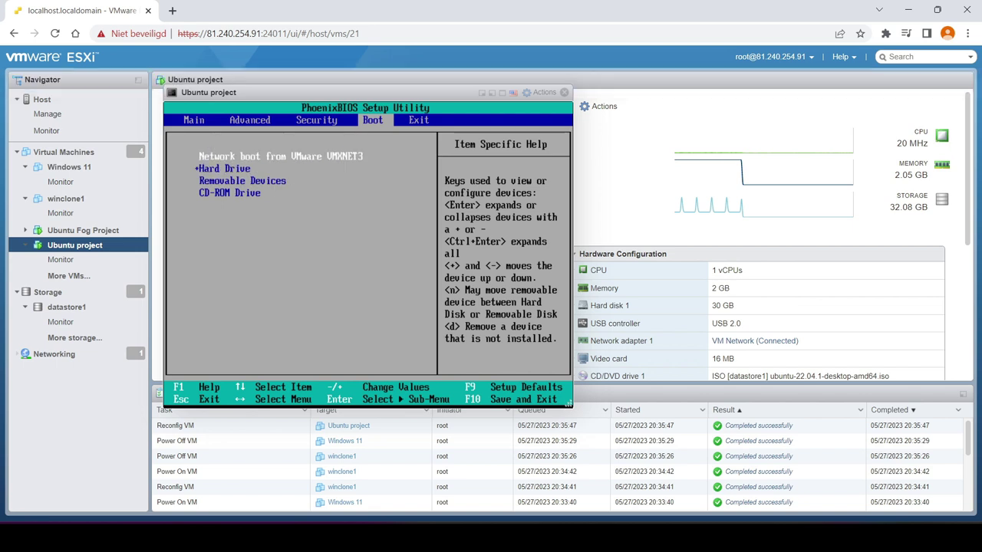
pyautogui.press('Right')
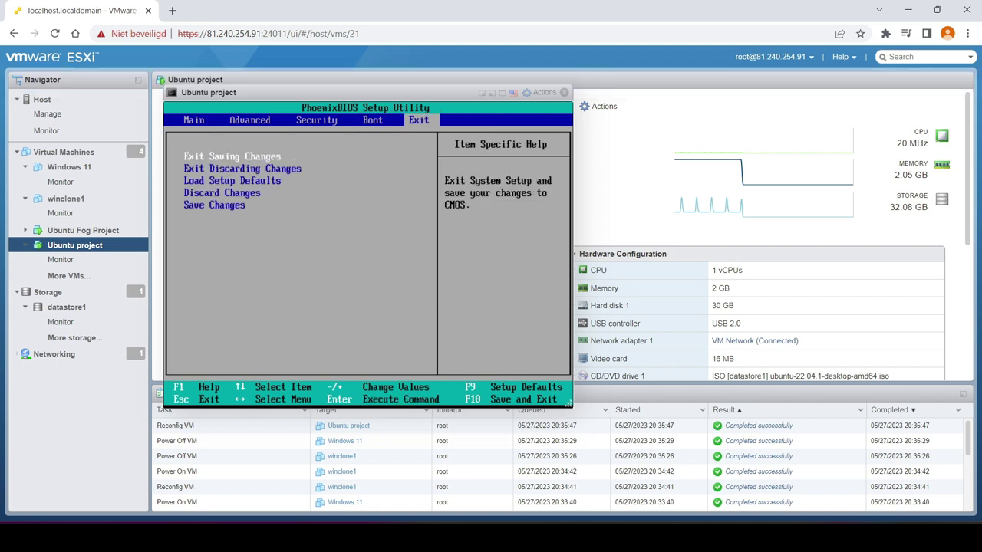
pyautogui.press('Return')
pyautogui.press('Return')
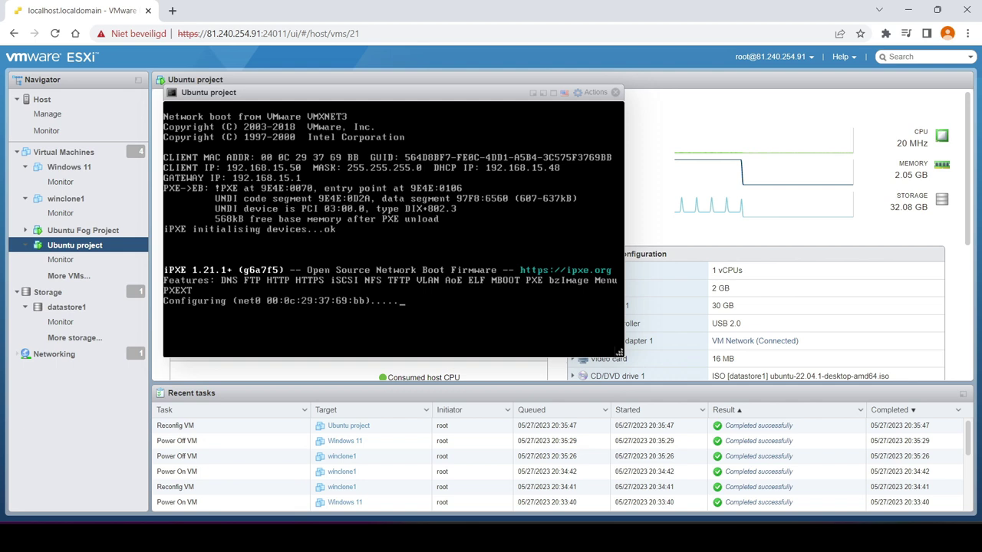
# Enlarge the Ubuntu project console while it PXE-boots into the FOG menu
pyautogui.moveTo(541, 342); pyautogui.dragTo(656, 390)
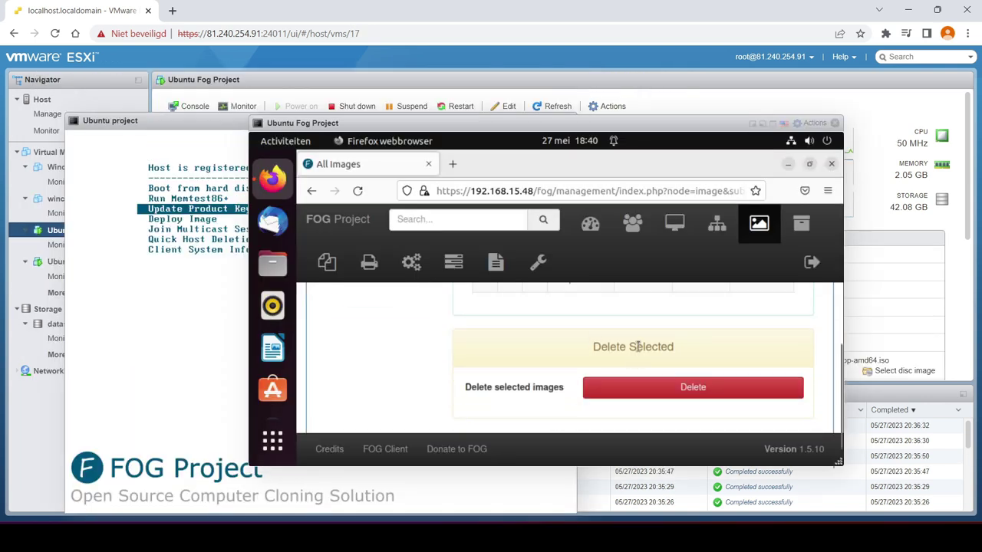
pyautogui.scroll(5, 407, 375)
pyautogui.scroll(-1, 376, 363)
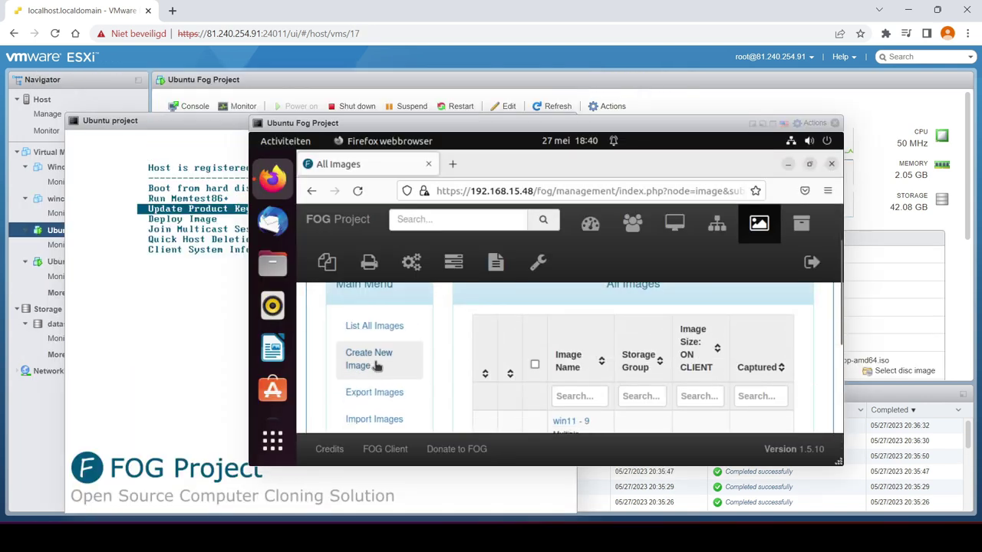
# Start a new FOG image named 'ubuntu 22' with operating system Linux
pyautogui.click(376, 364)
pyautogui.moveTo(840, 460); pyautogui.dragTo(890, 476)
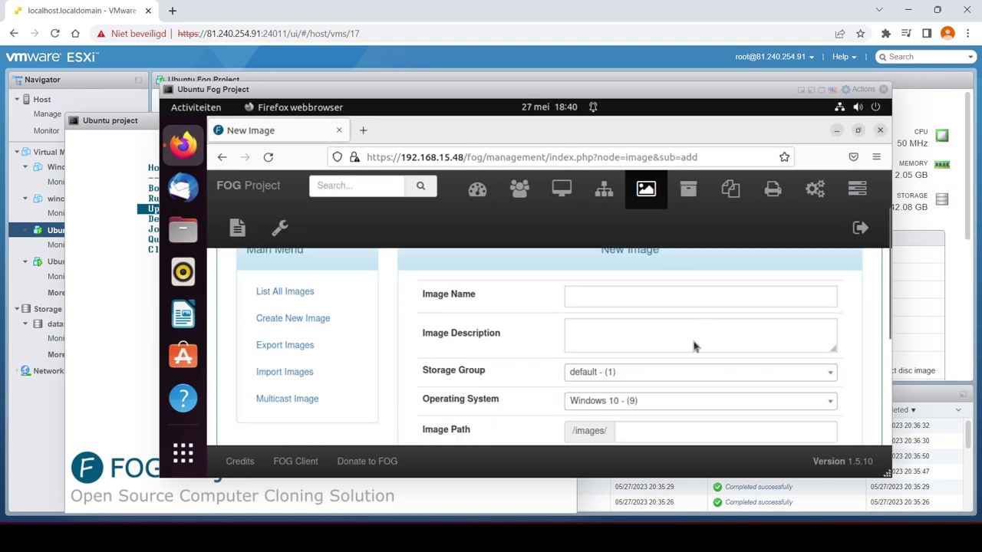
pyautogui.click(668, 296)
pyautogui.write('ubuntu')
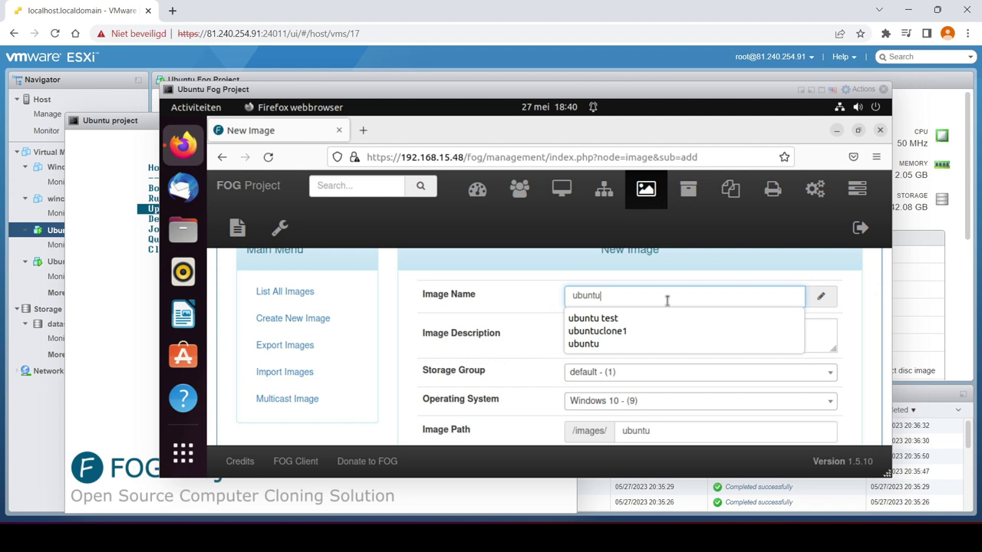
pyautogui.write(' 22')
pyautogui.scroll(-2, 686, 356)
pyautogui.click(687, 330)
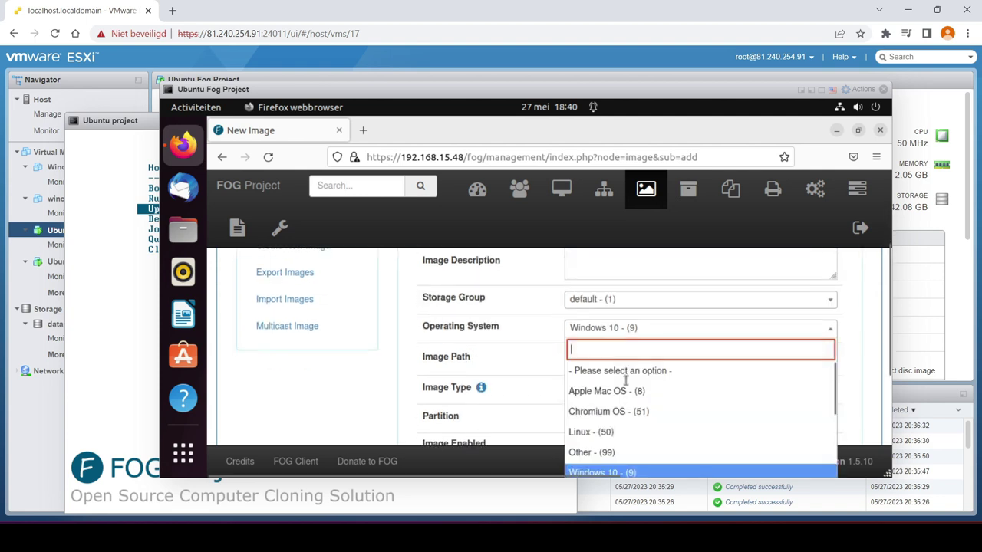
pyautogui.click(626, 433)
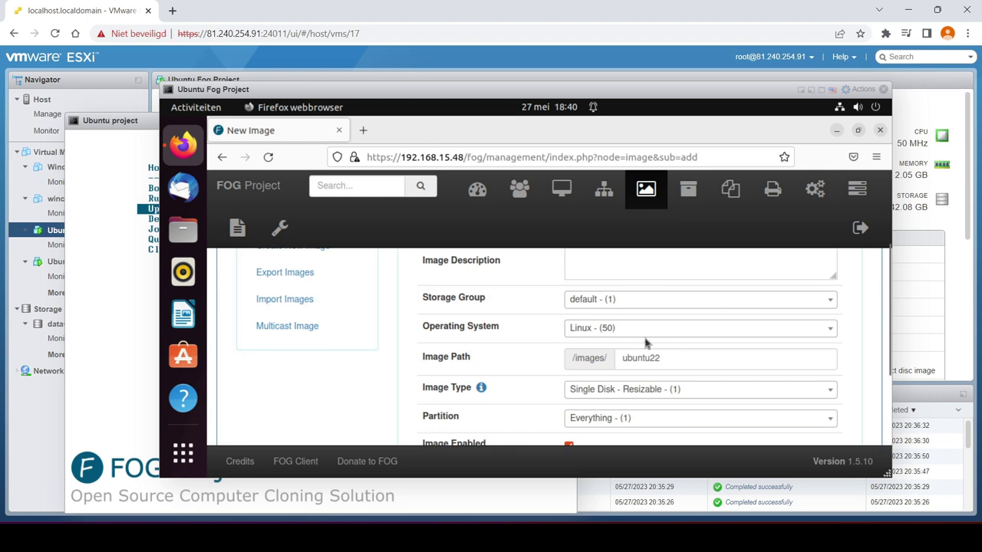
# Set the image type to Multiple Partition Single Disk and add the ubuntu 22 image
pyautogui.scroll(3, 616, 385)
pyautogui.scroll(-3, 626, 373)
pyautogui.scroll(-2, 664, 386)
pyautogui.click(715, 316)
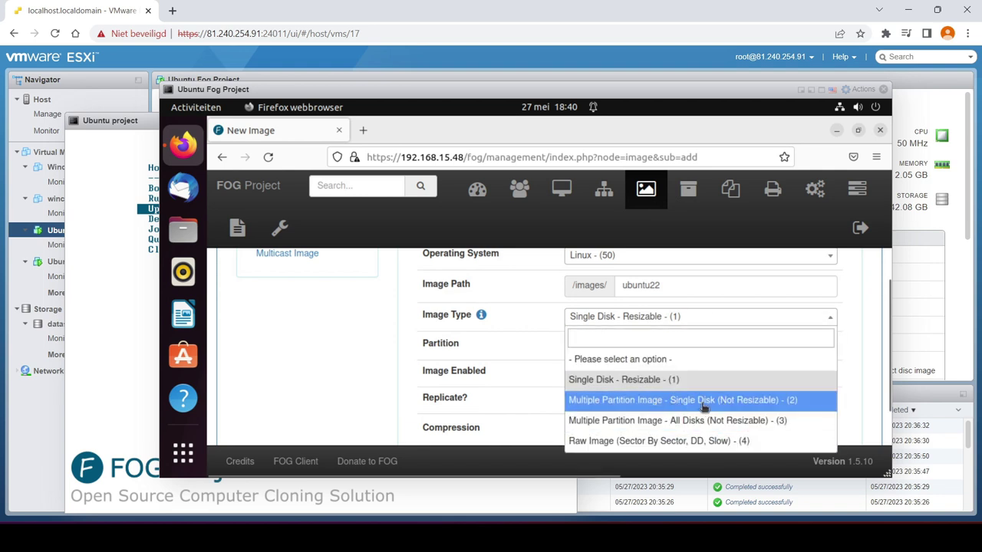
pyautogui.click(652, 401)
pyautogui.scroll(-2, 694, 422)
pyautogui.click(693, 421)
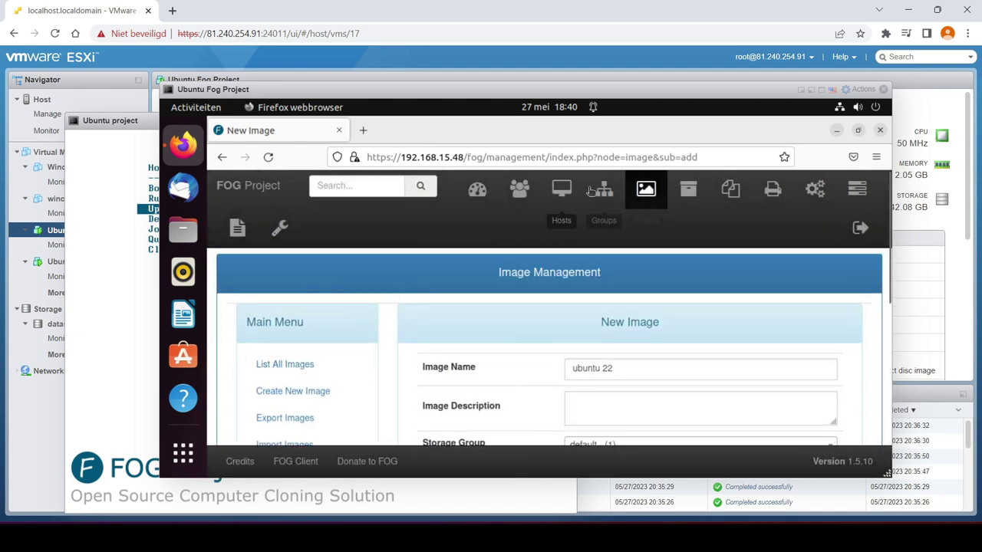
pyautogui.click(561, 189)
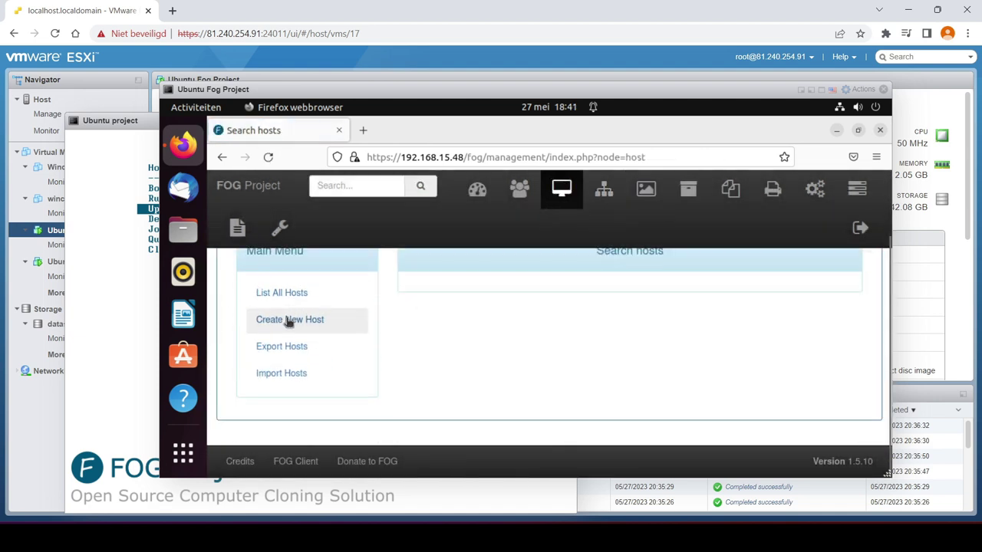
# List all registered FOG hosts and clear the notification panel away
pyautogui.click(266, 289)
pyautogui.scroll(-3, 508, 370)
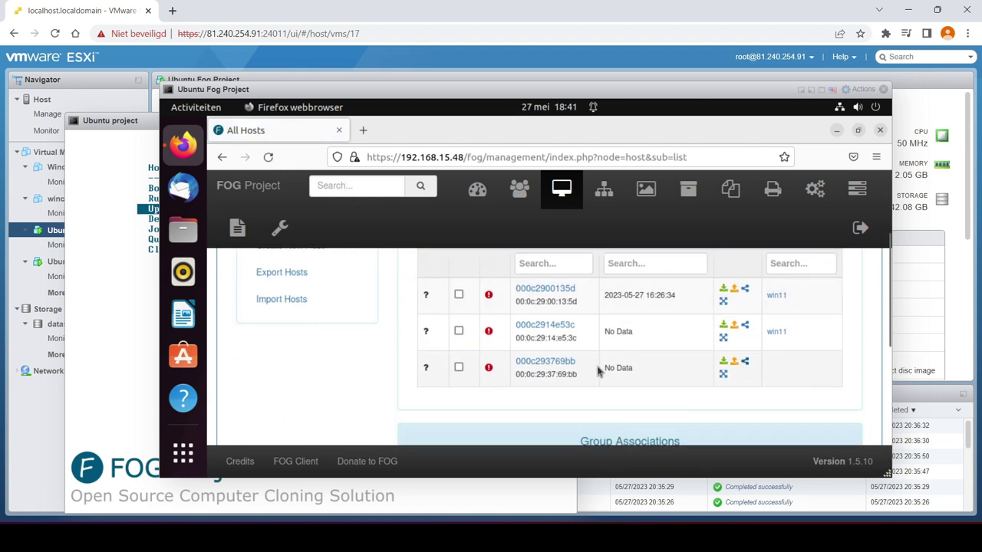
pyautogui.click(537, 107)
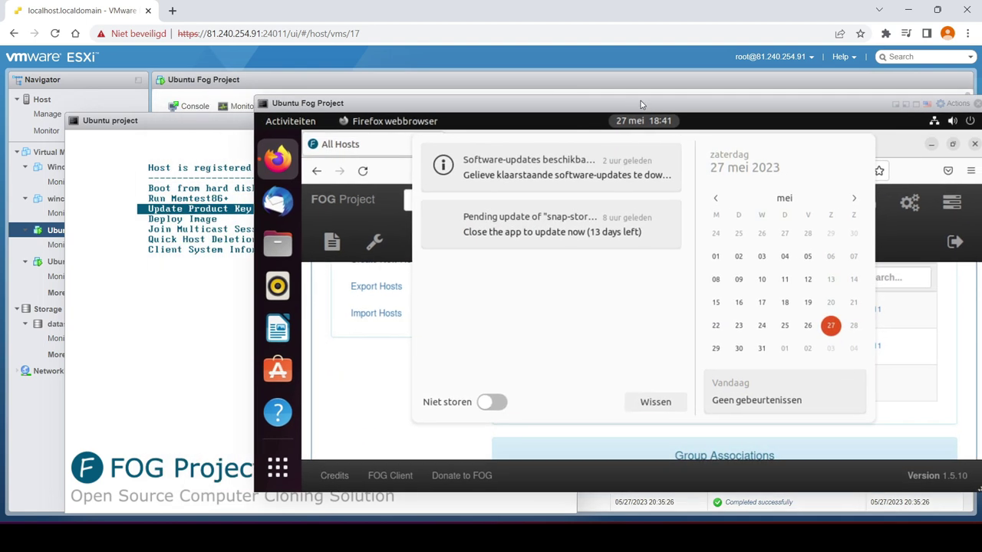
pyautogui.click(957, 365)
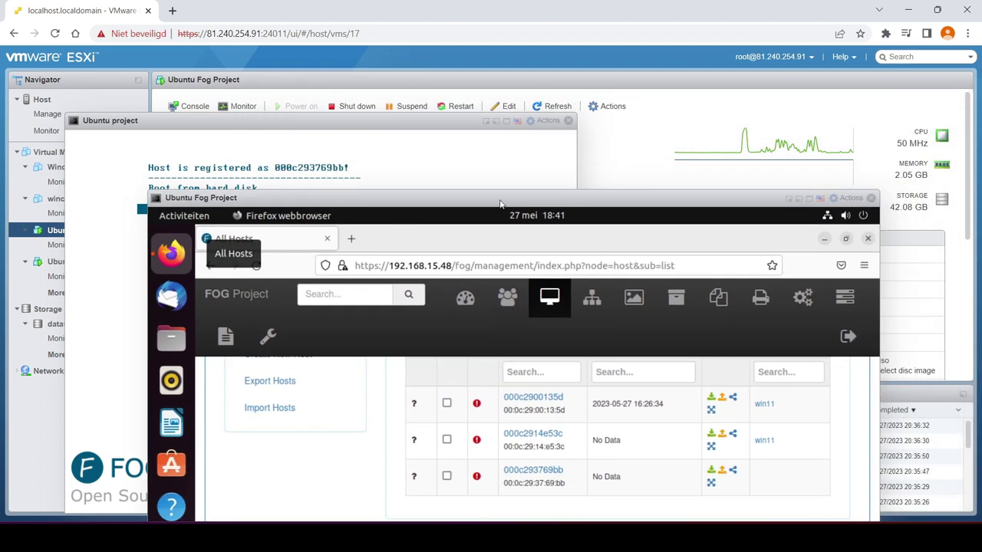
pyautogui.moveTo(500, 203); pyautogui.dragTo(546, 116)
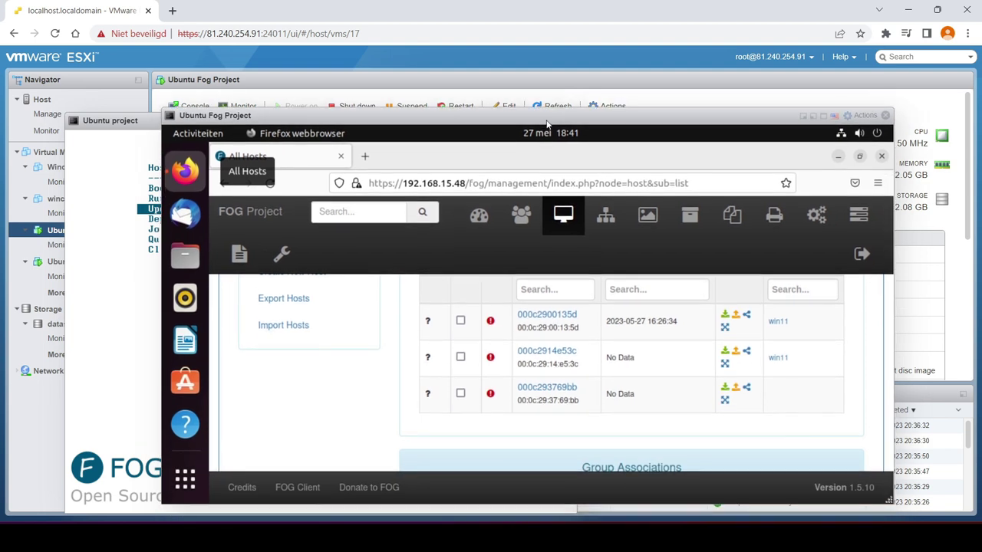
# Assign the ubuntu 22 image to host 000c293769bb and update it
pyautogui.click(734, 392)
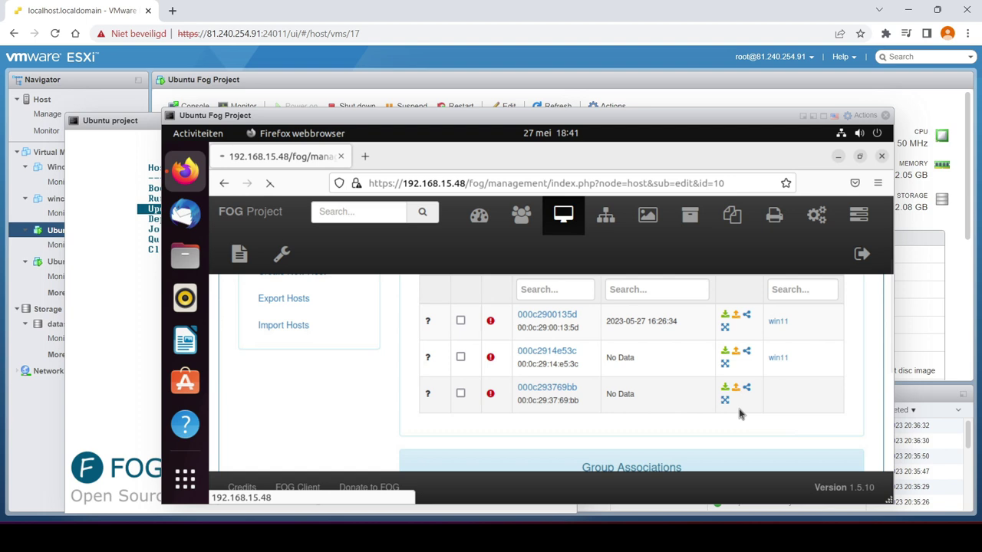
pyautogui.moveTo(593, 114); pyautogui.dragTo(573, 74)
pyautogui.scroll(-4, 603, 291)
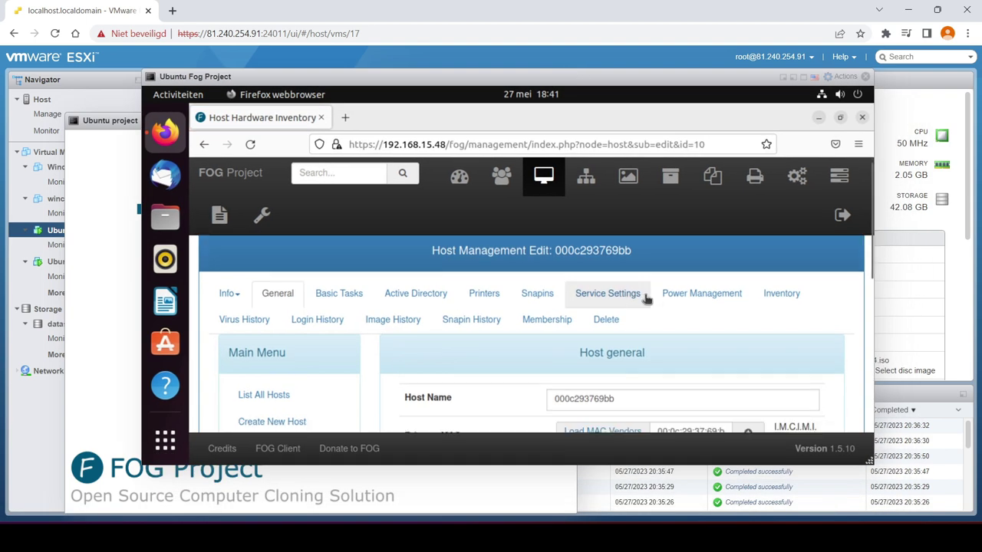
pyautogui.scroll(1, 652, 330)
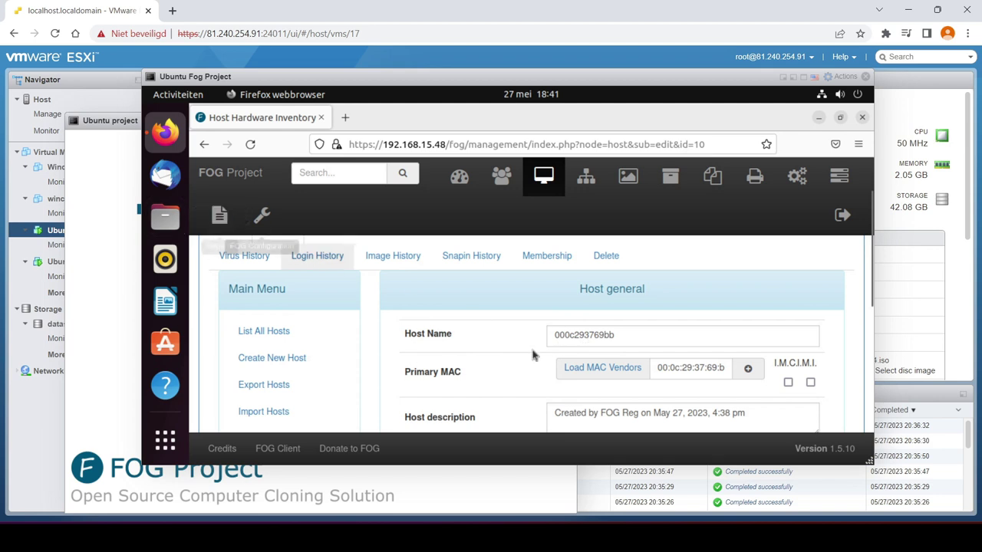
pyautogui.scroll(-3, 653, 382)
pyautogui.scroll(1, 647, 349)
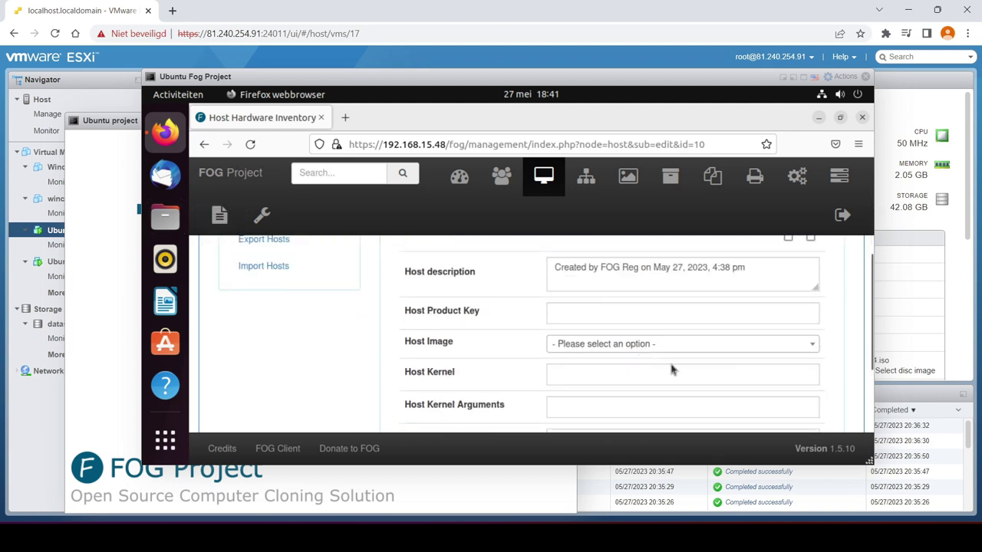
pyautogui.click(724, 347)
pyautogui.click(607, 411)
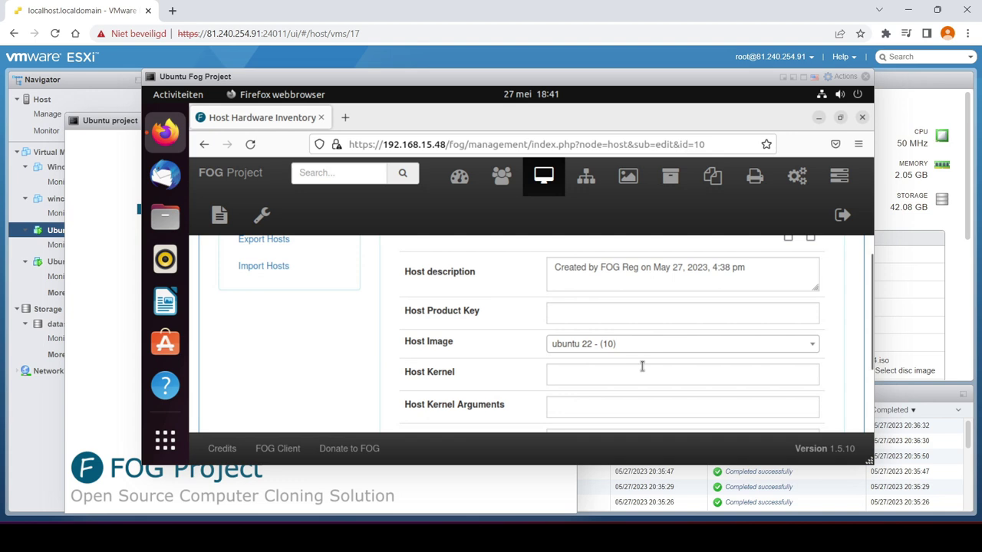
pyautogui.scroll(-3, 642, 366)
pyautogui.click(666, 346)
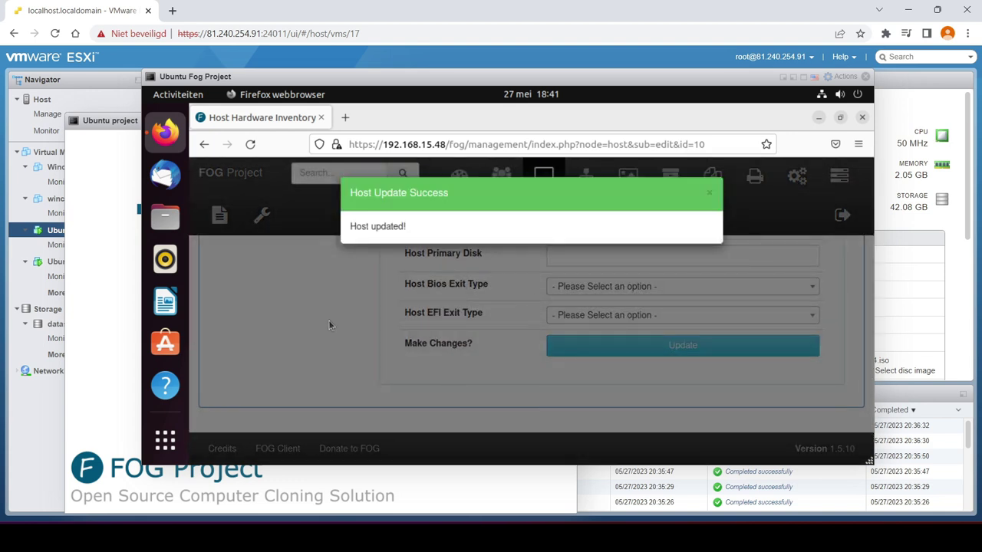
# Create a capture task for host 000c293769bb from the hosts list
pyautogui.scroll(5, 517, 333)
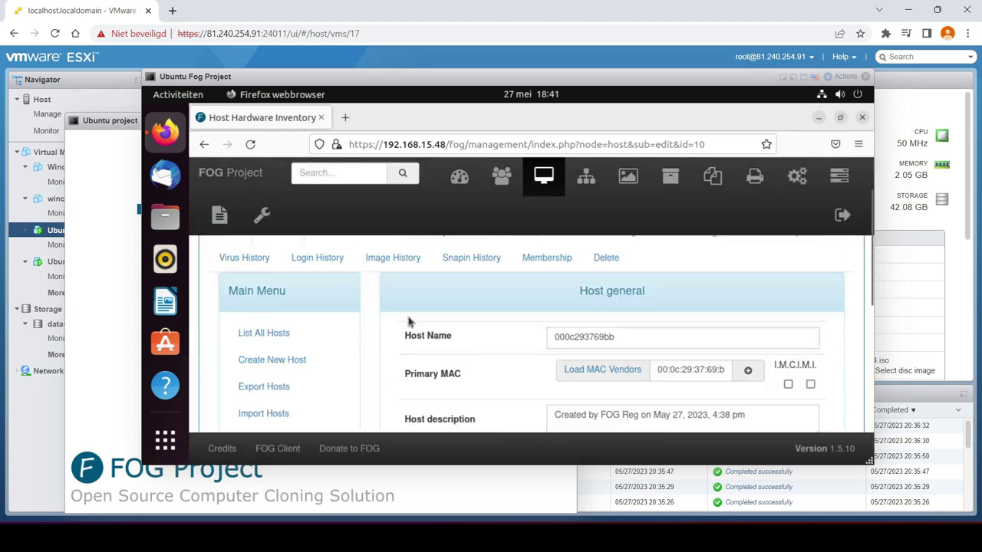
pyautogui.click(274, 336)
pyautogui.scroll(-2, 764, 394)
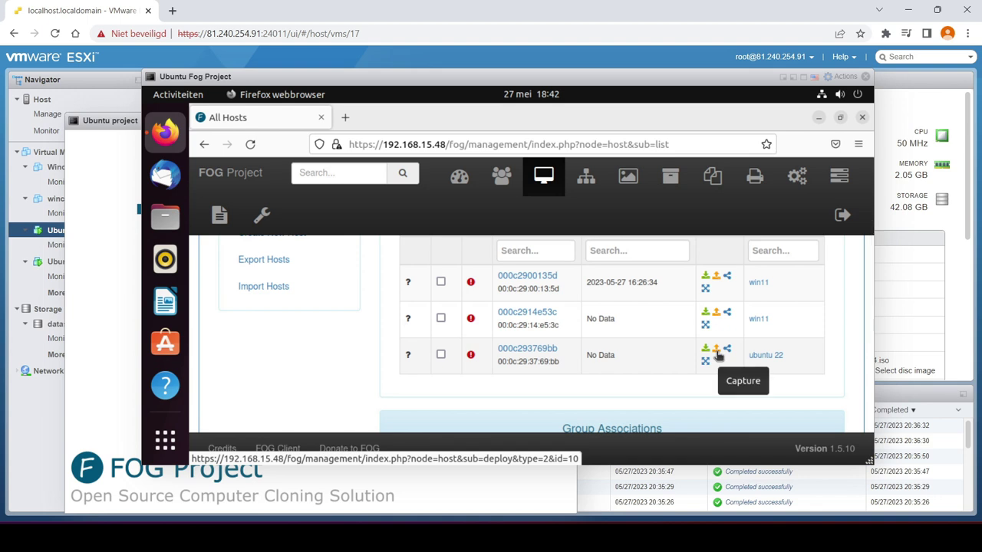
pyautogui.click(716, 351)
pyautogui.scroll(-5, 649, 335)
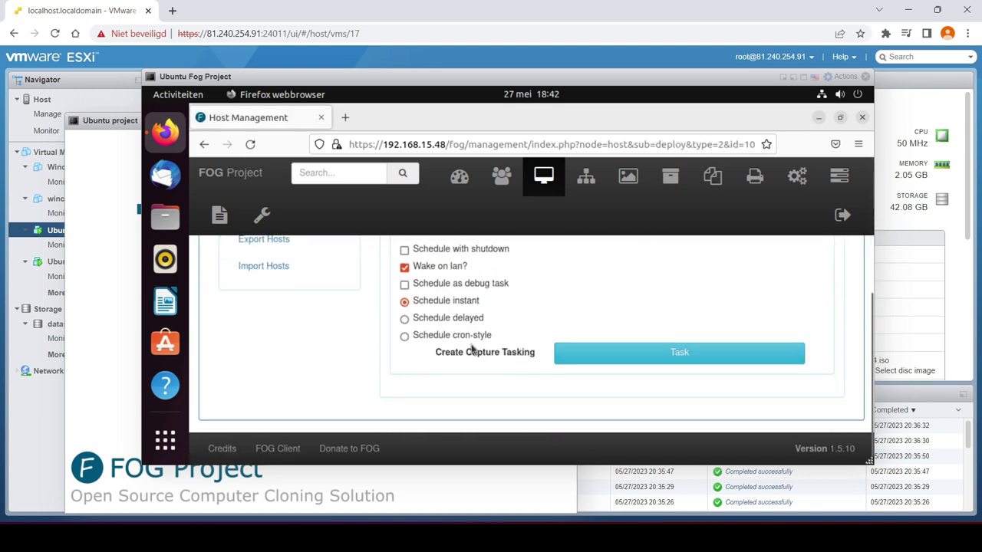
pyautogui.click(658, 360)
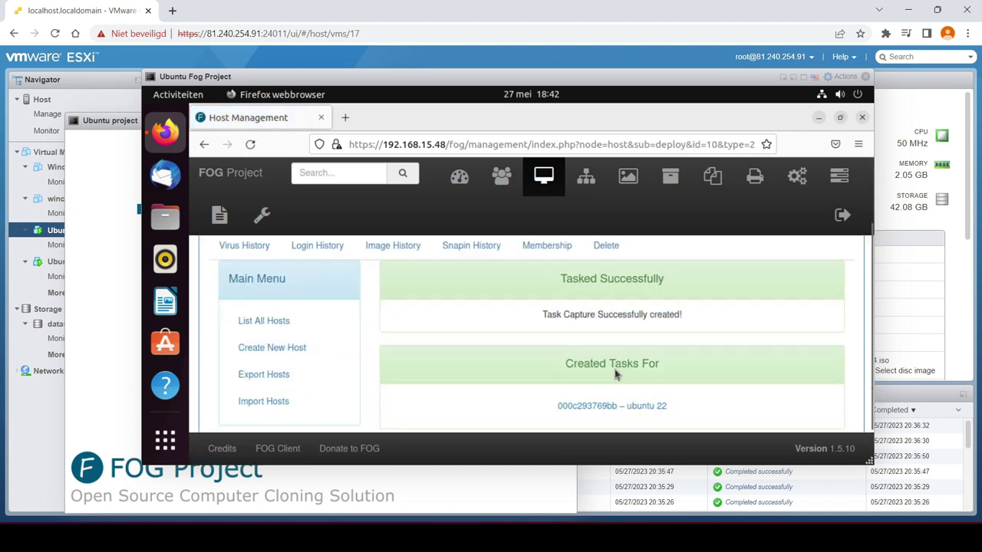
pyautogui.scroll(-1, 614, 374)
pyautogui.scroll(2, 658, 333)
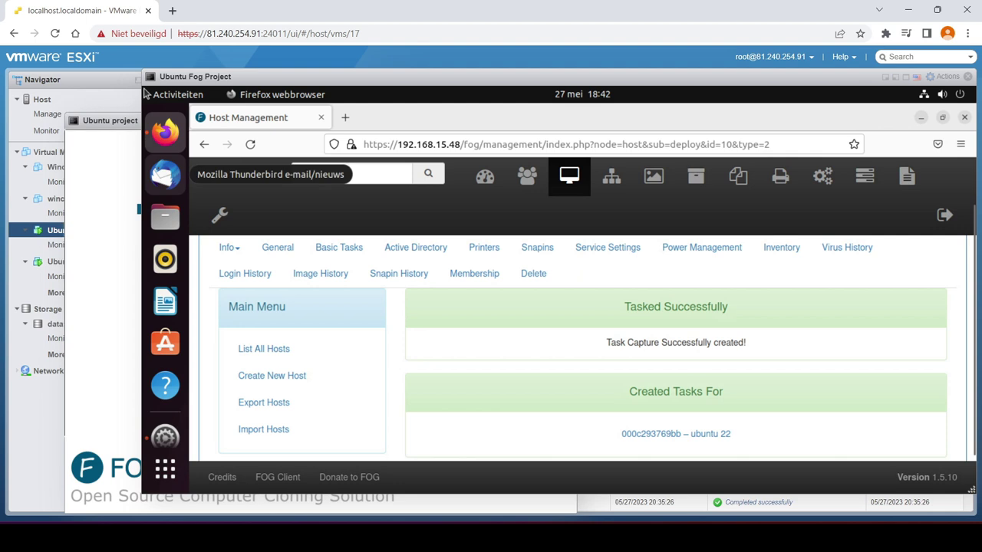
pyautogui.moveTo(439, 81); pyautogui.dragTo(659, 95)
pyautogui.click(63, 152)
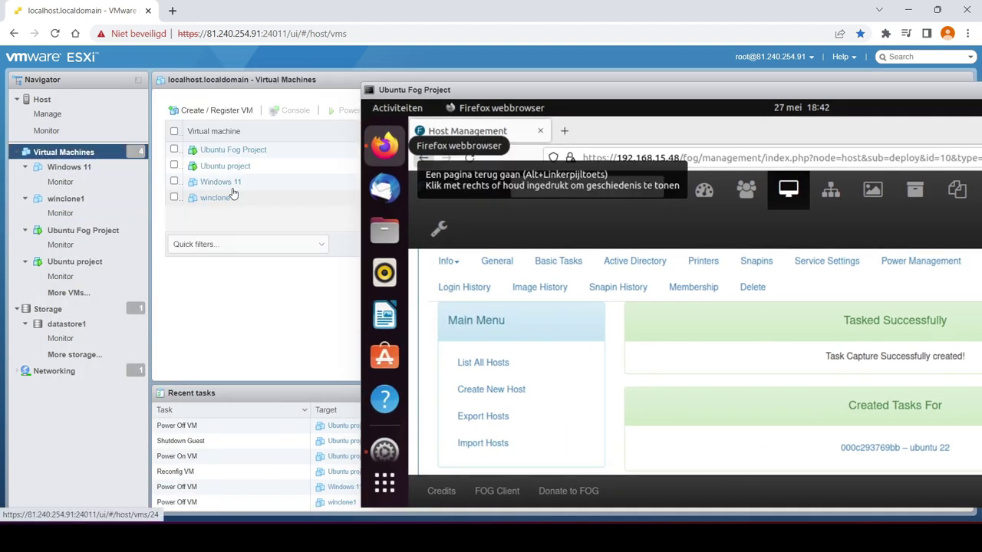
# Power-cycle the Ubuntu project VM so it boots into the FOG capture
pyautogui.click(228, 168)
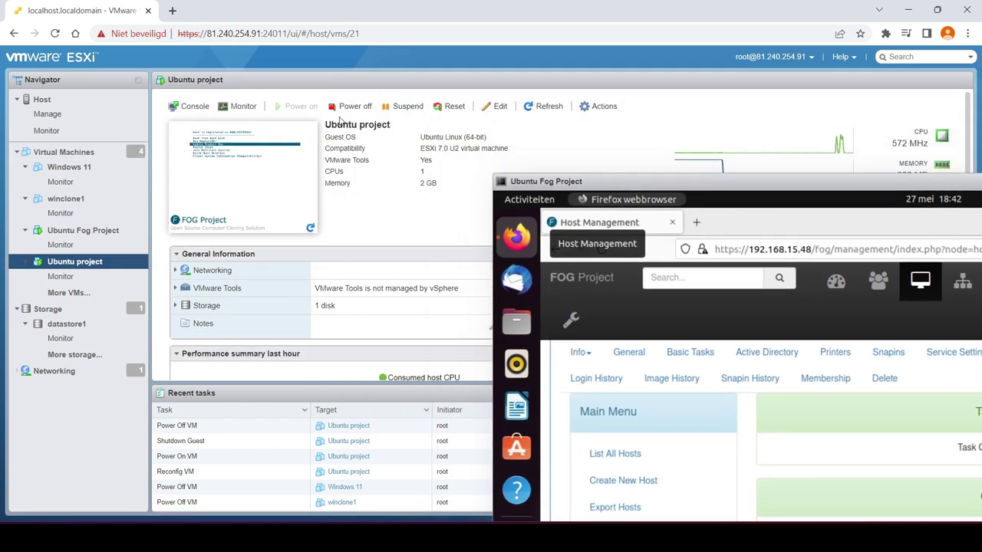
pyautogui.click(342, 107)
pyautogui.click(588, 330)
pyautogui.click(244, 167)
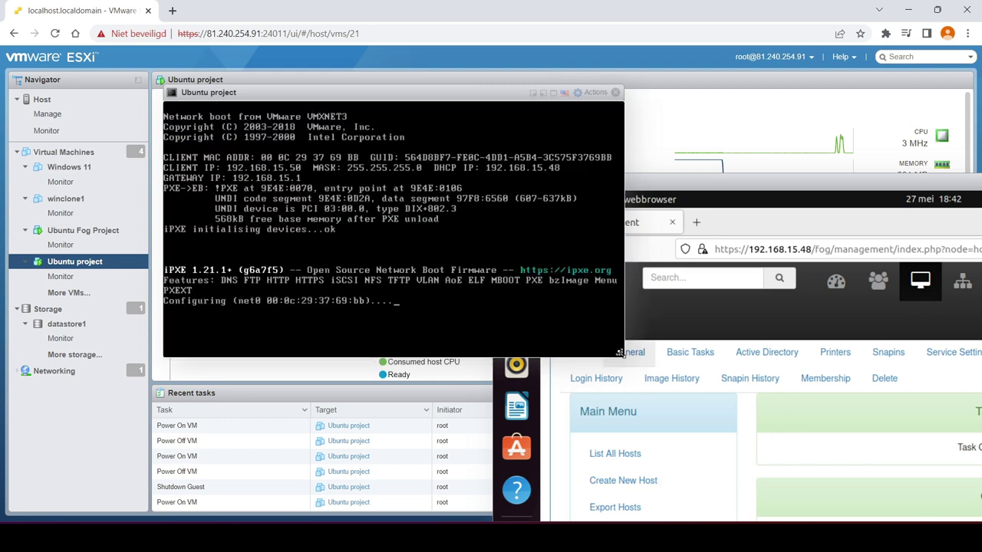
# Arrange the Ubuntu project and FOG consoles during the capture and dismiss the low disk space notice
pyautogui.moveTo(620, 353); pyautogui.dragTo(830, 426)
pyautogui.moveTo(666, 102); pyautogui.dragTo(496, 114)
pyautogui.moveTo(730, 196); pyautogui.dragTo(643, 84)
pyautogui.click(300, 128)
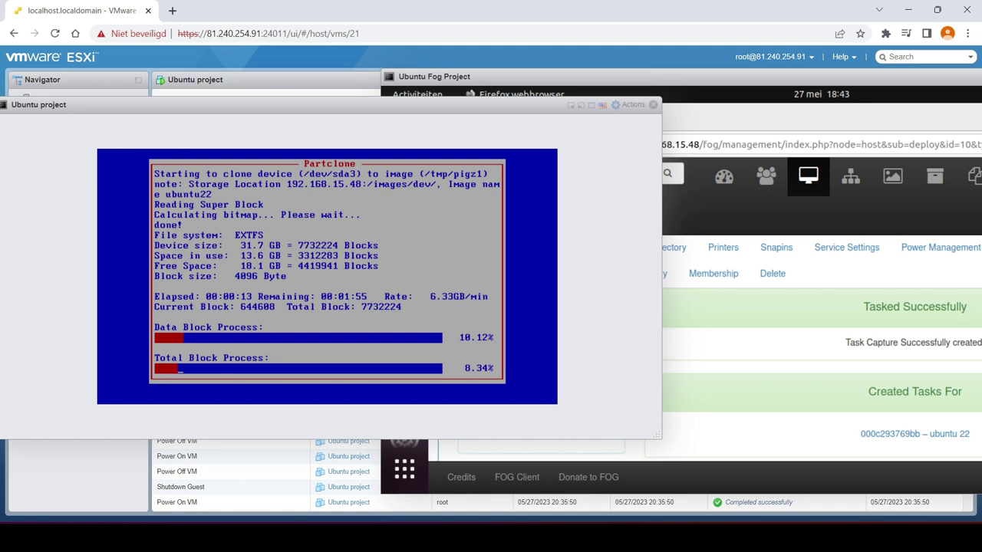
pyautogui.moveTo(659, 435); pyautogui.dragTo(516, 399)
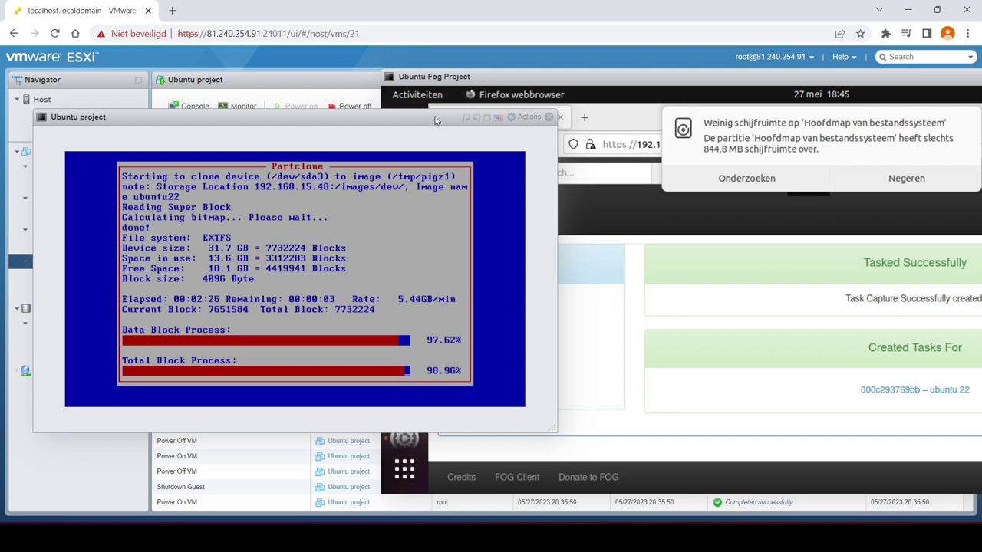
pyautogui.moveTo(435, 120); pyautogui.dragTo(416, 120)
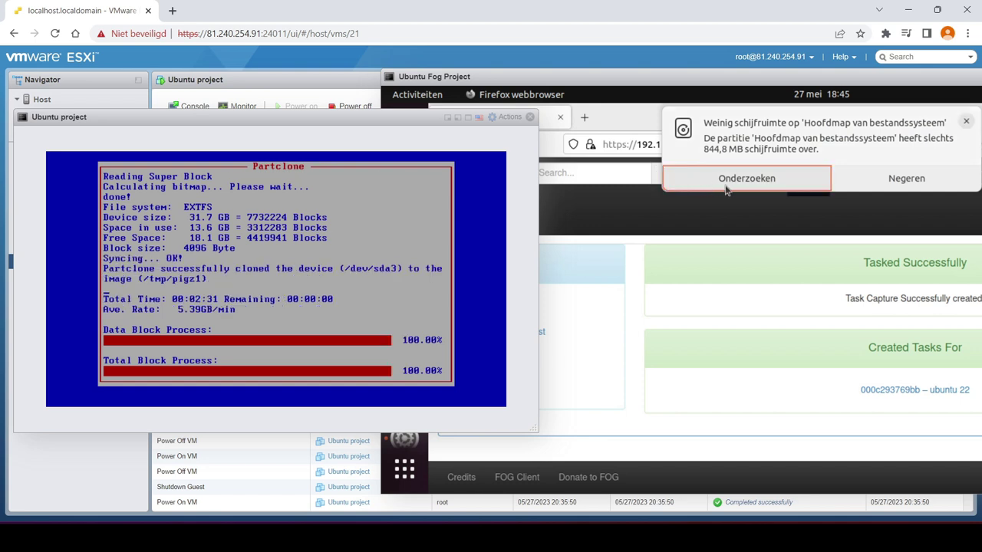
pyautogui.click(966, 121)
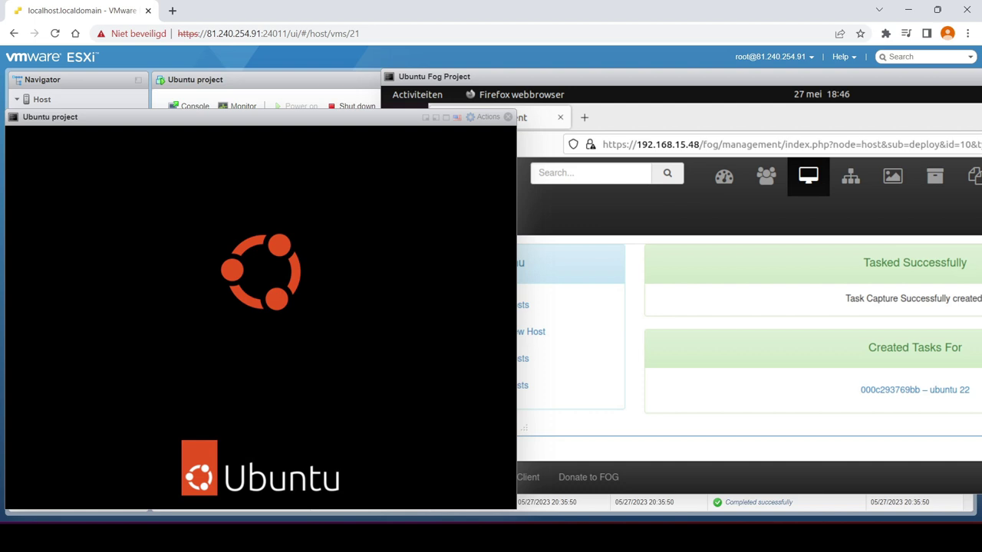
# Close the Ubuntu project console, move the Fog console aside, and show all virtual machines
pyautogui.moveTo(266, 113); pyautogui.dragTo(282, 85)
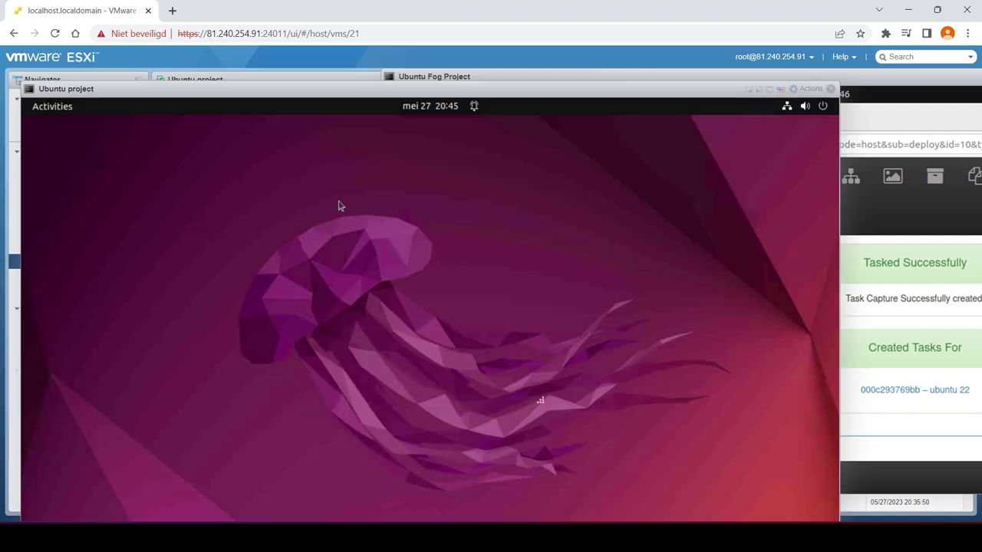
pyautogui.click(825, 82)
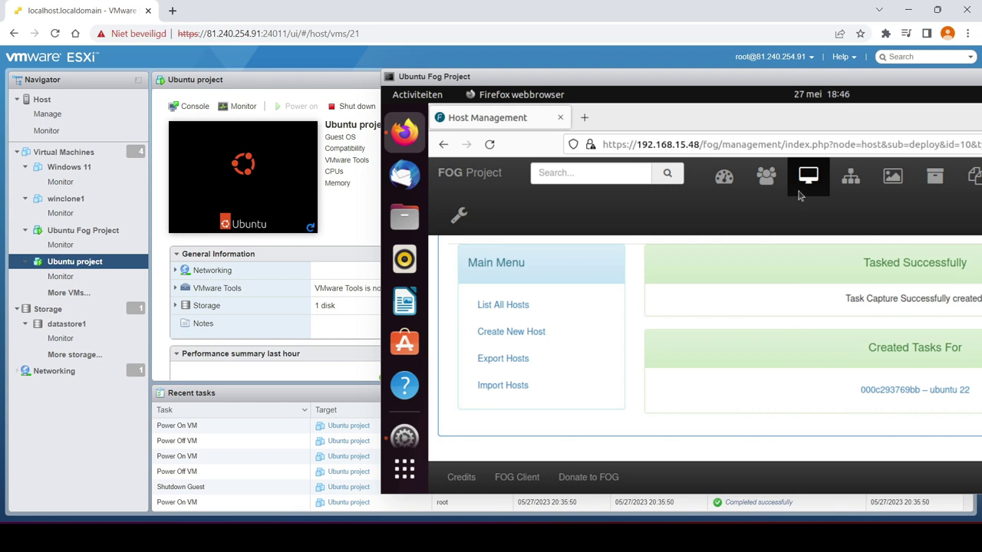
pyautogui.moveTo(570, 82); pyautogui.dragTo(488, 83)
pyautogui.moveTo(587, 80); pyautogui.dragTo(723, 79)
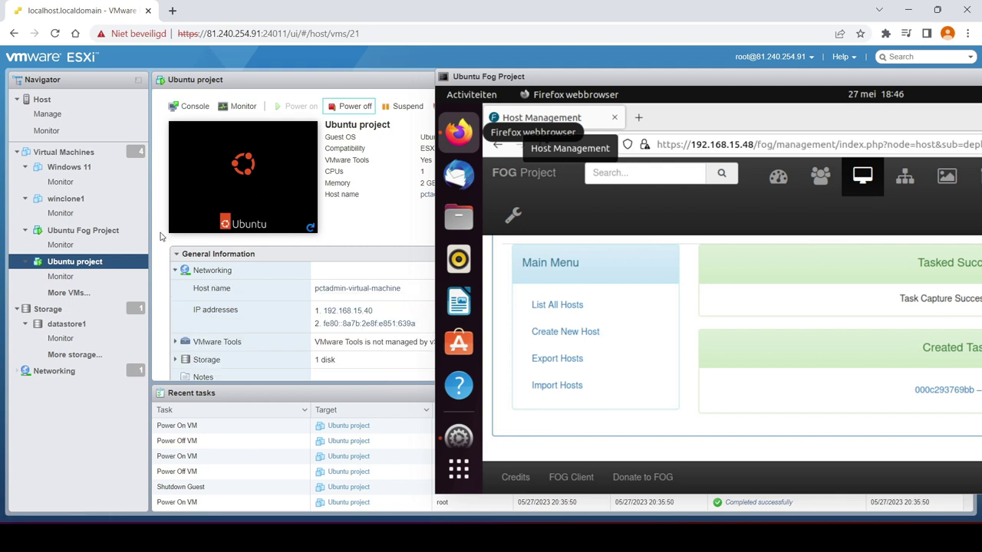
pyautogui.click(90, 157)
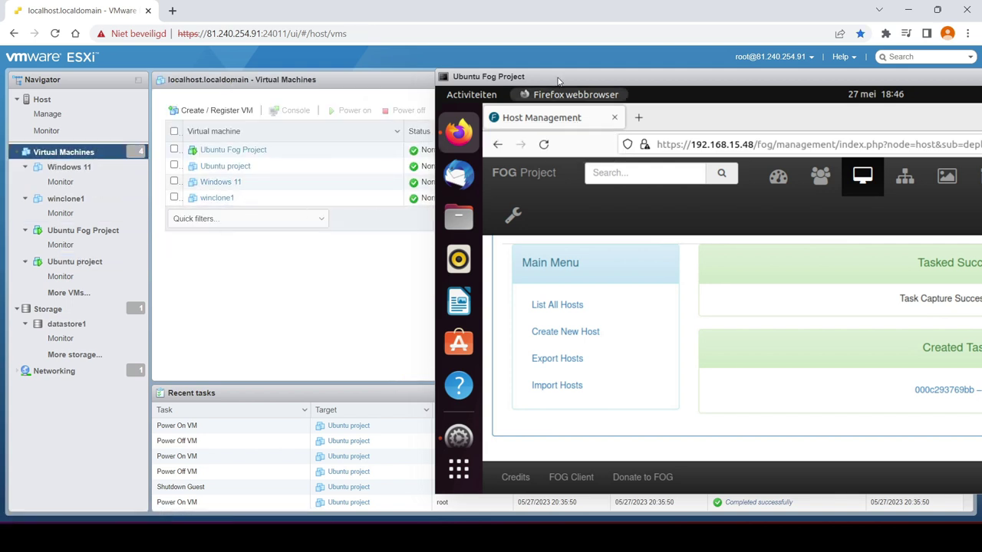
pyautogui.click(211, 110)
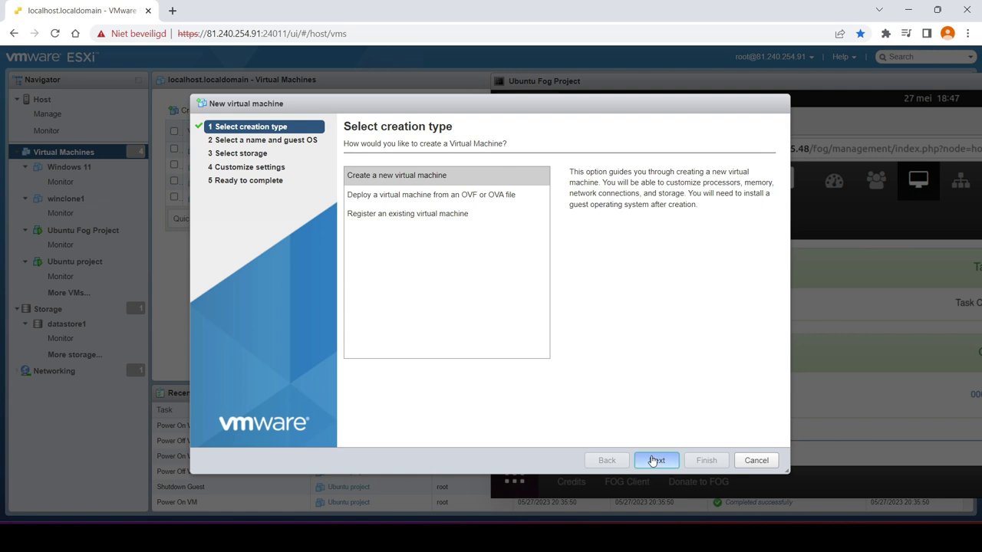
# Name the new VM 'ubuntuclone1' with guest OS Linux, Ubuntu Linux (64-bit)
pyautogui.click(656, 461)
pyautogui.click(446, 186)
pyautogui.write('ub')
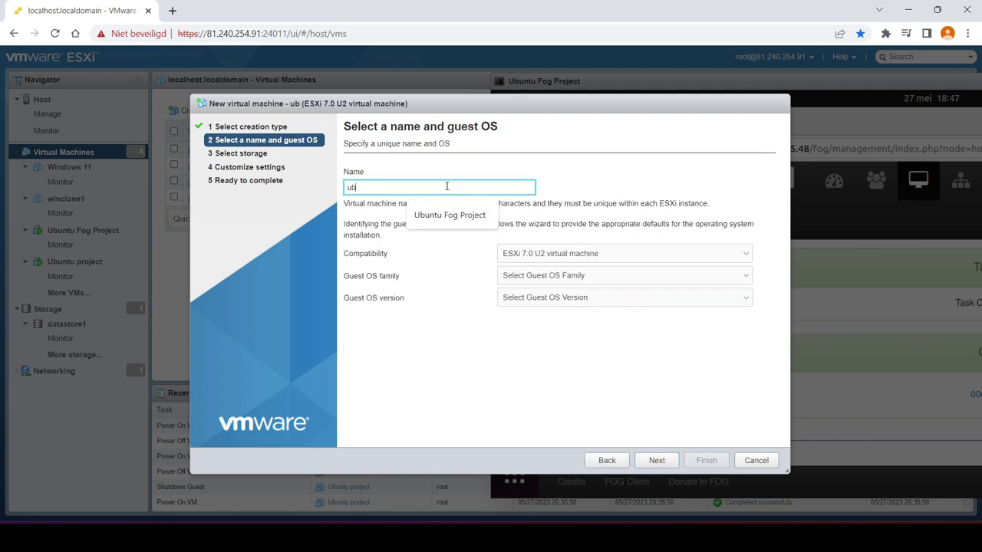
pyautogui.write('untuclone1')
pyautogui.click(588, 276)
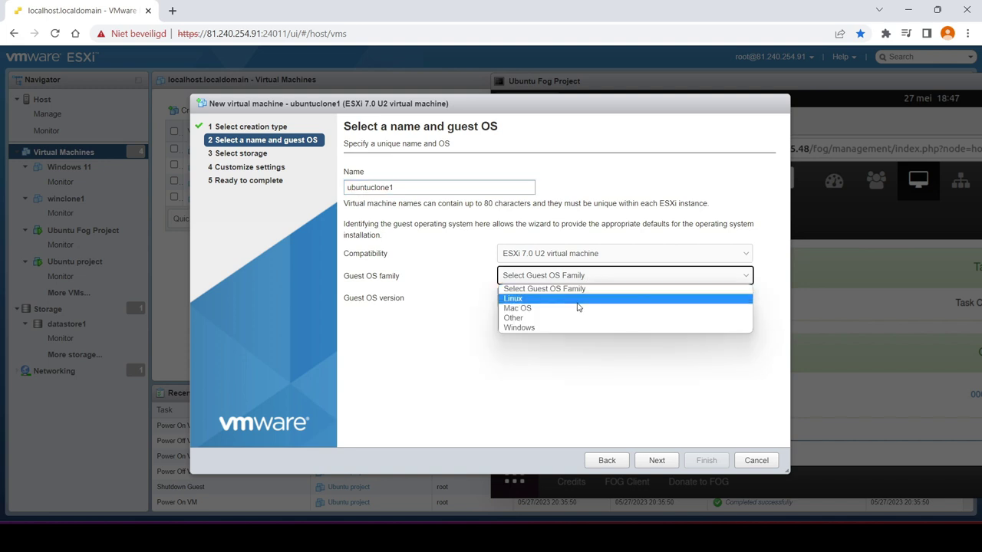
pyautogui.click(579, 299)
pyautogui.click(606, 298)
pyautogui.scroll(-10, 594, 429)
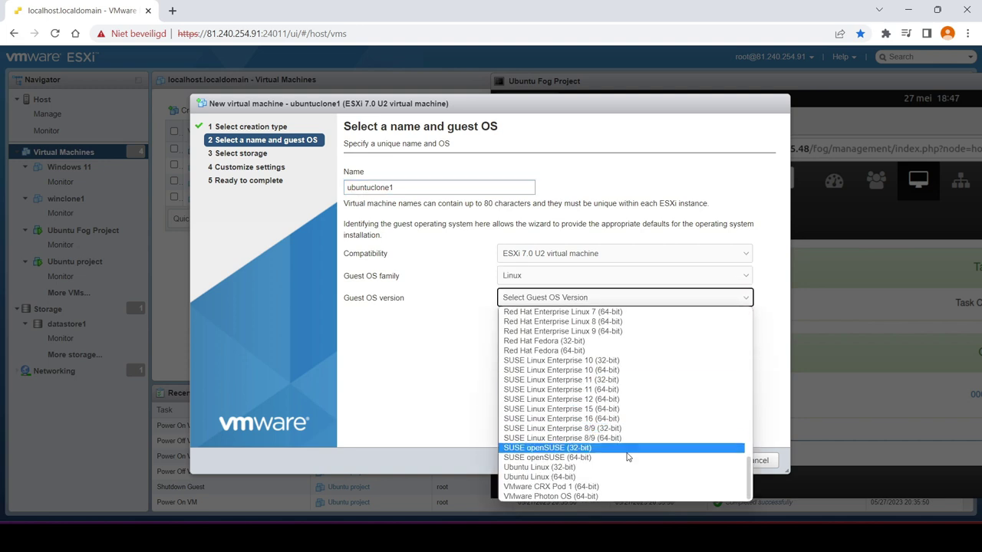
pyautogui.scroll(8, 609, 461)
pyautogui.scroll(-8, 609, 459)
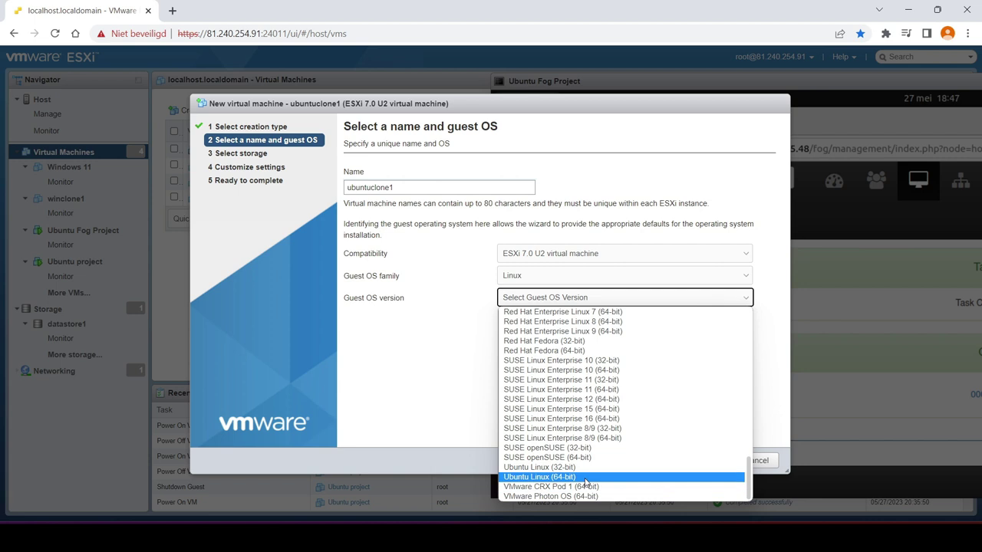
pyautogui.click(568, 477)
# Keep datastore1 and set 2 CPUs, 4 GB memory and a 30 GB disk
pyautogui.click(657, 461)
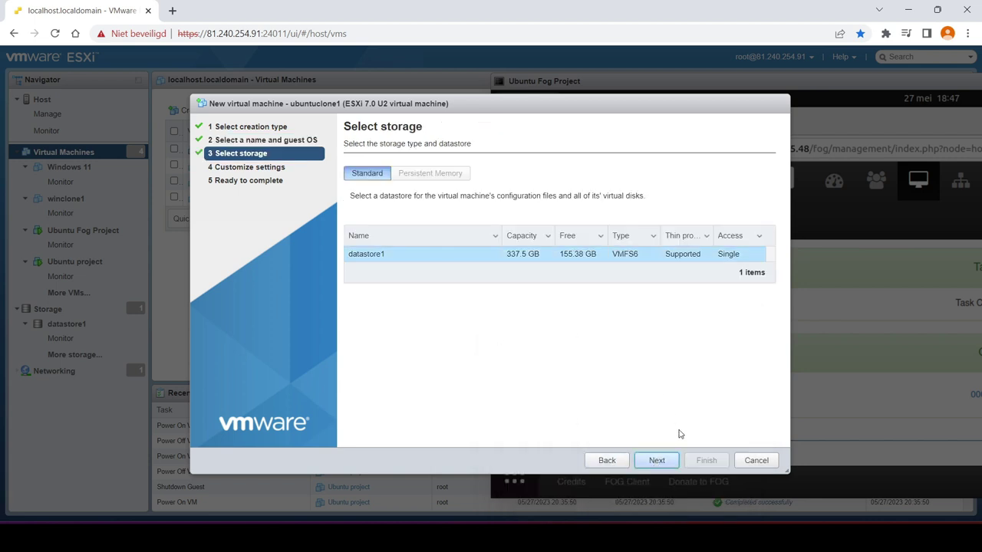
pyautogui.click(667, 461)
pyautogui.doubleClick(523, 270)
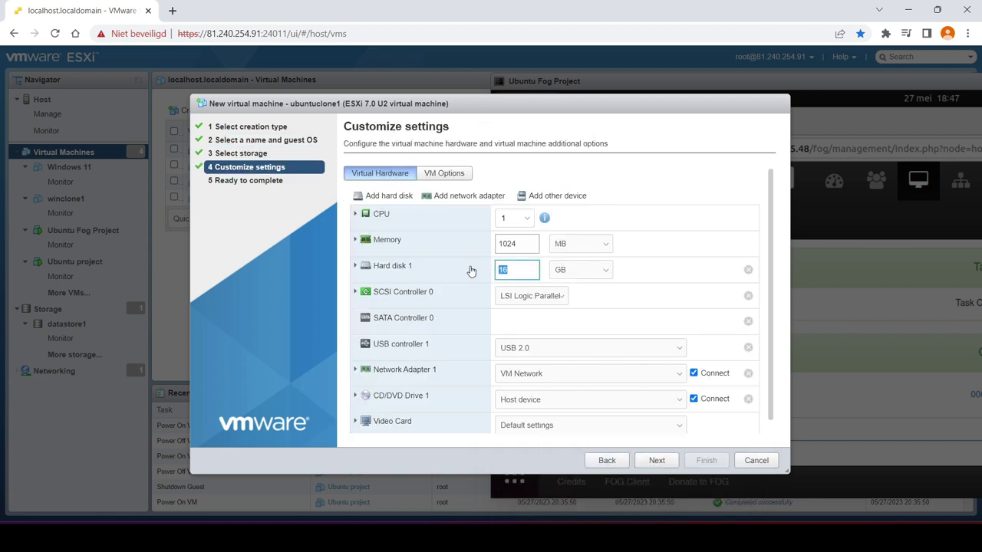
pyautogui.click(562, 246)
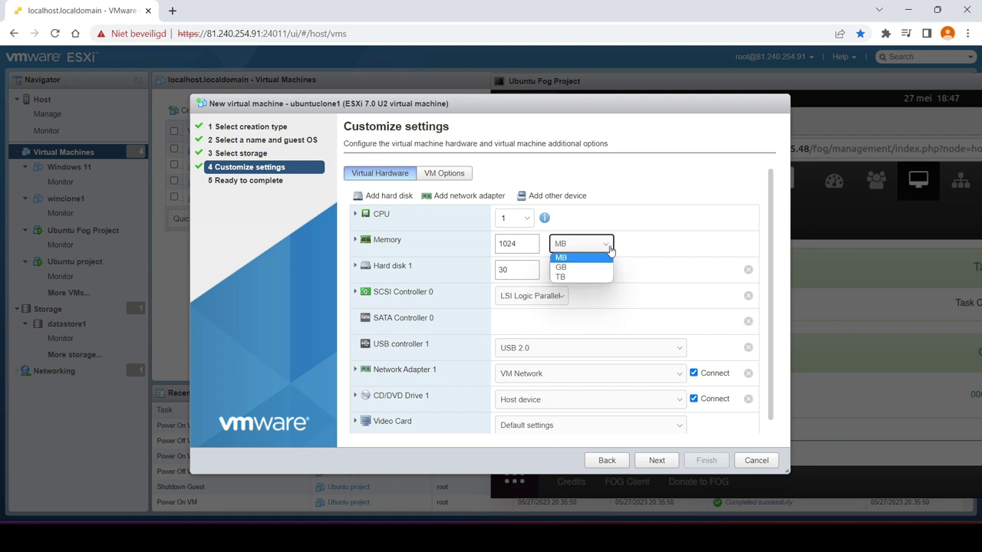
pyautogui.click(574, 263)
pyautogui.write('5')
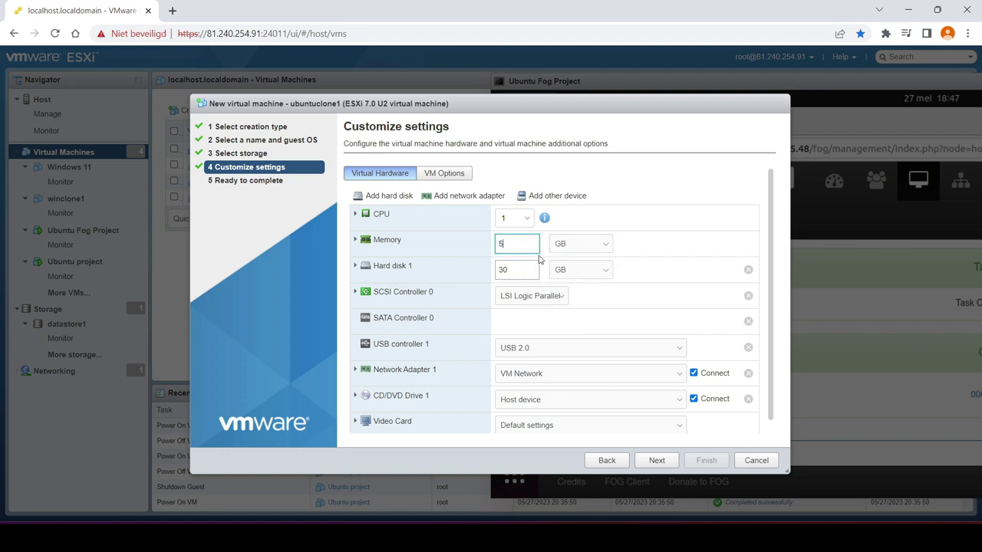
pyautogui.write('4')
pyautogui.click(507, 218)
pyautogui.write('2')
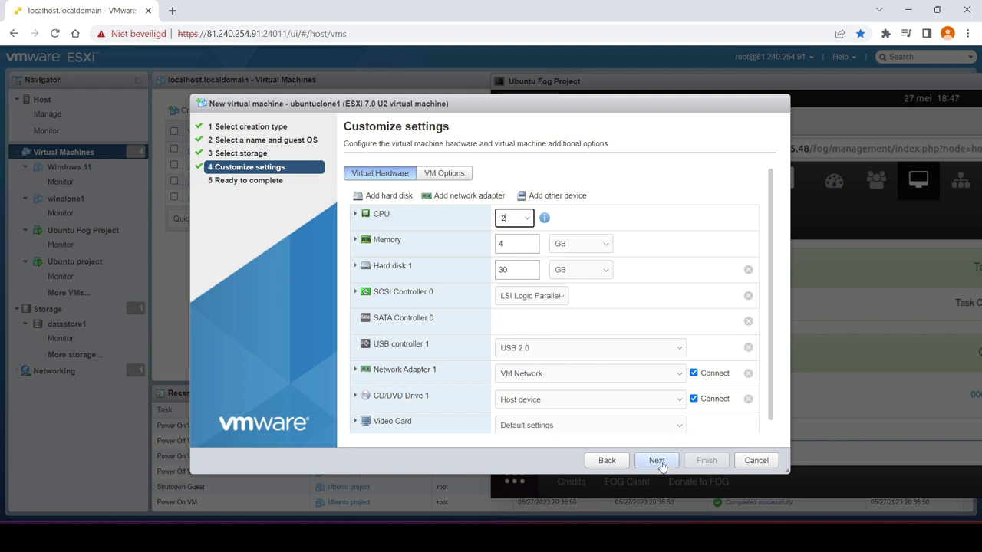
# Enable Force BIOS setup in the VM Options boot settings and finish creating ubuntuclone1
pyautogui.click(445, 172)
pyautogui.click(419, 269)
pyautogui.click(498, 366)
pyautogui.click(657, 460)
pyautogui.click(706, 461)
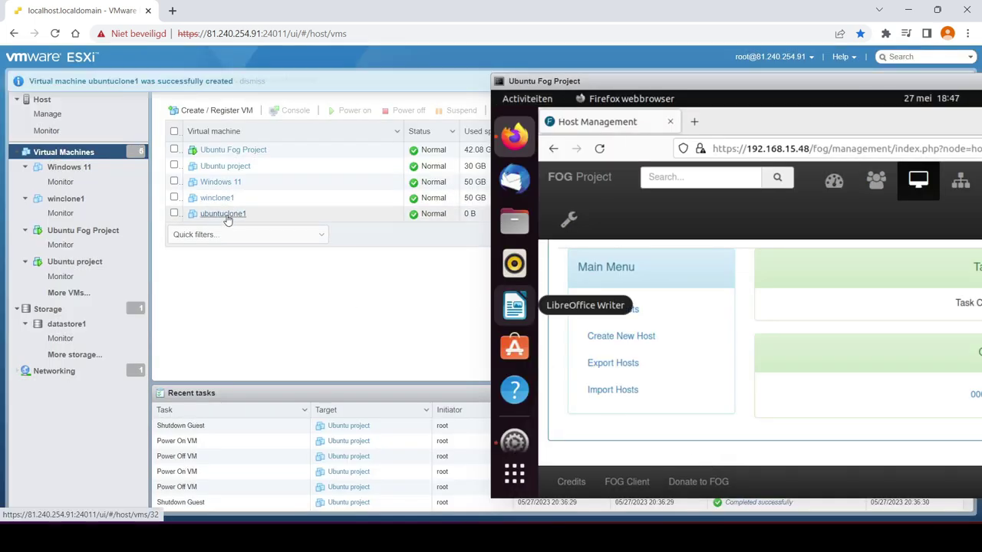
# In ubuntuclone1's console BIOS, move network boot to the top, then save and exit
pyautogui.click(232, 214)
pyautogui.click(331, 220)
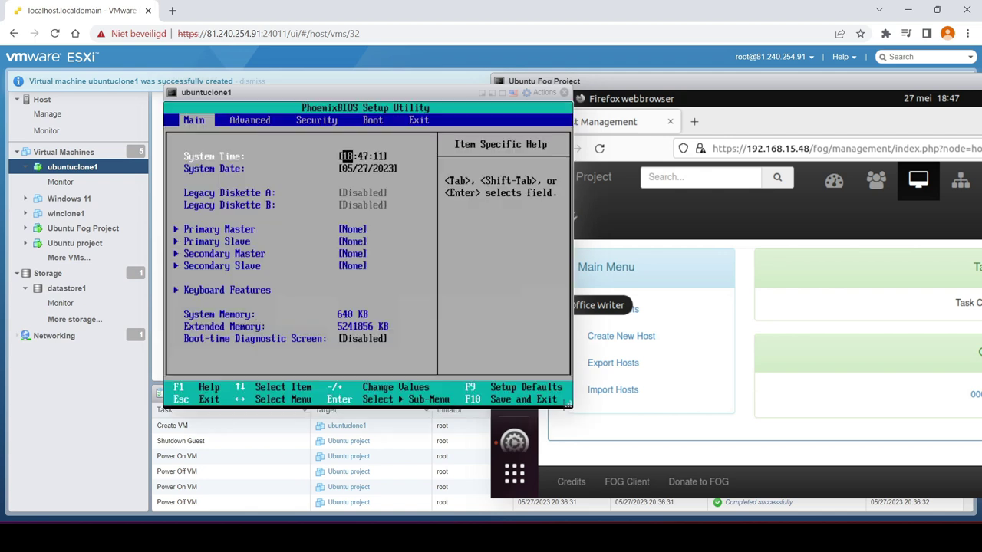
pyautogui.press('Right')
pyautogui.press('Right')
pyautogui.press('Right')
pyautogui.press('Down')
pyautogui.press('Down')
pyautogui.press('Down')
pyautogui.press('+')
pyautogui.press('+')
pyautogui.press('+')
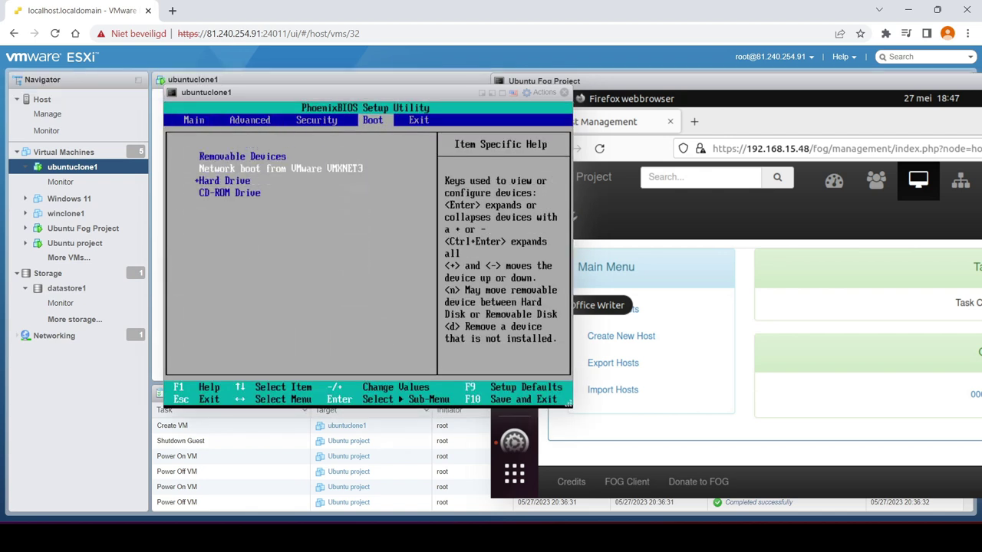
pyautogui.press('Down')
pyautogui.press('Down')
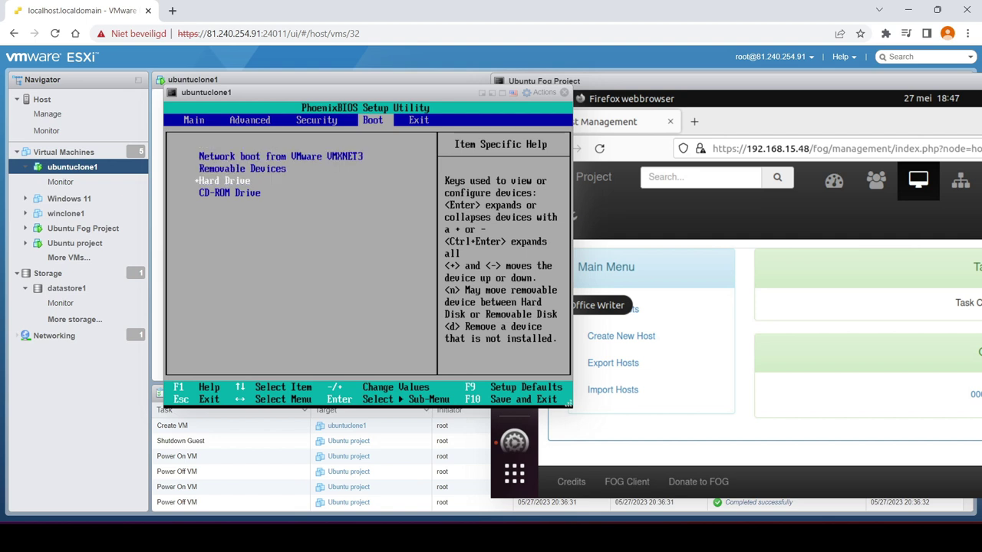
pyautogui.press('+')
pyautogui.press('Right')
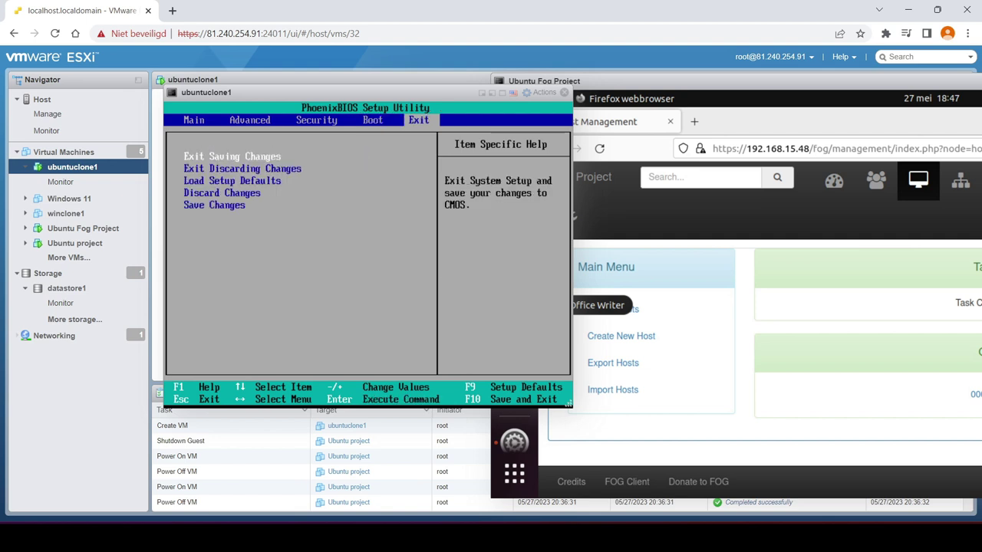
pyautogui.press('Return')
pyautogui.press('Return')
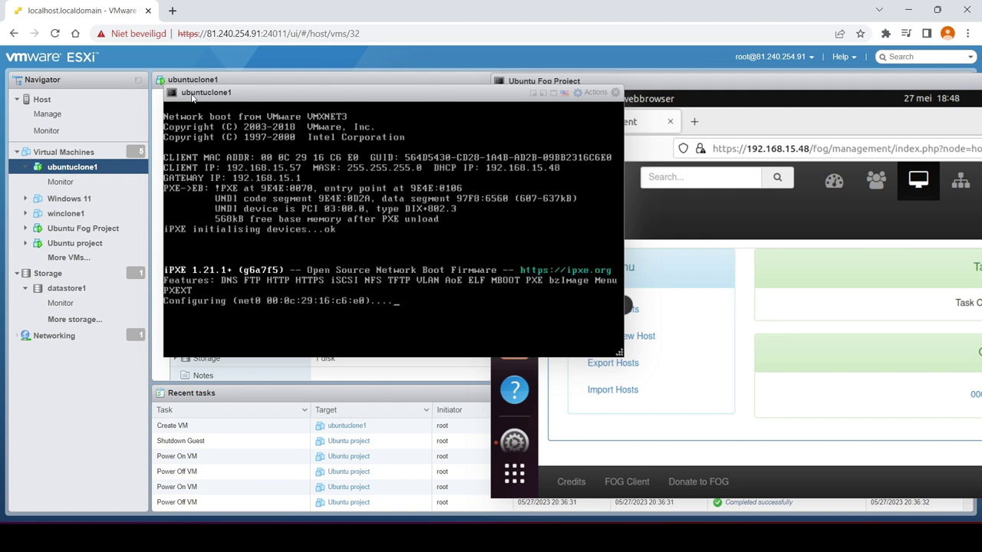
# Launch Quick Registration and Inventory from ubuntuclone1's FOG boot menu
pyautogui.moveTo(241, 96); pyautogui.dragTo(123, 100)
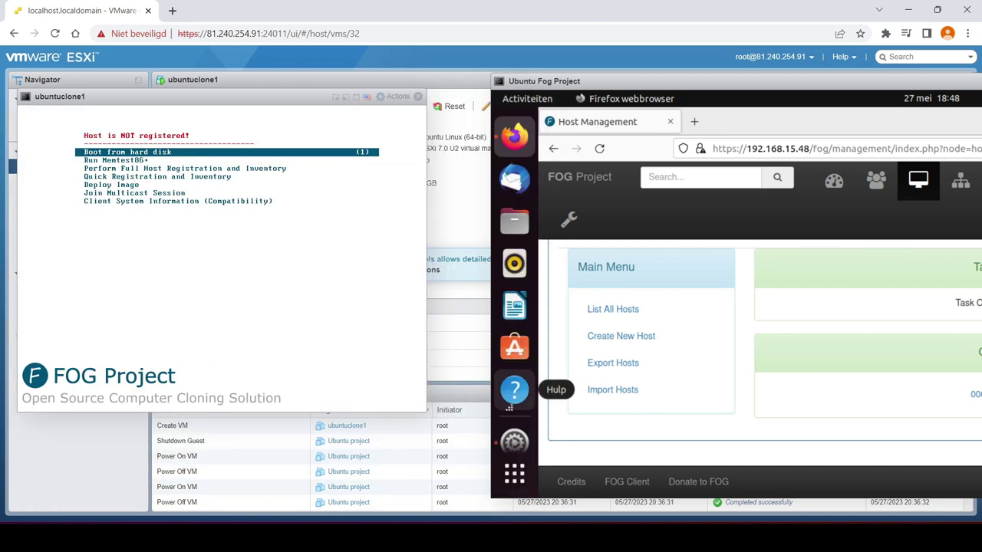
pyautogui.press('Down')
pyautogui.press('Down')
pyautogui.press('Down')
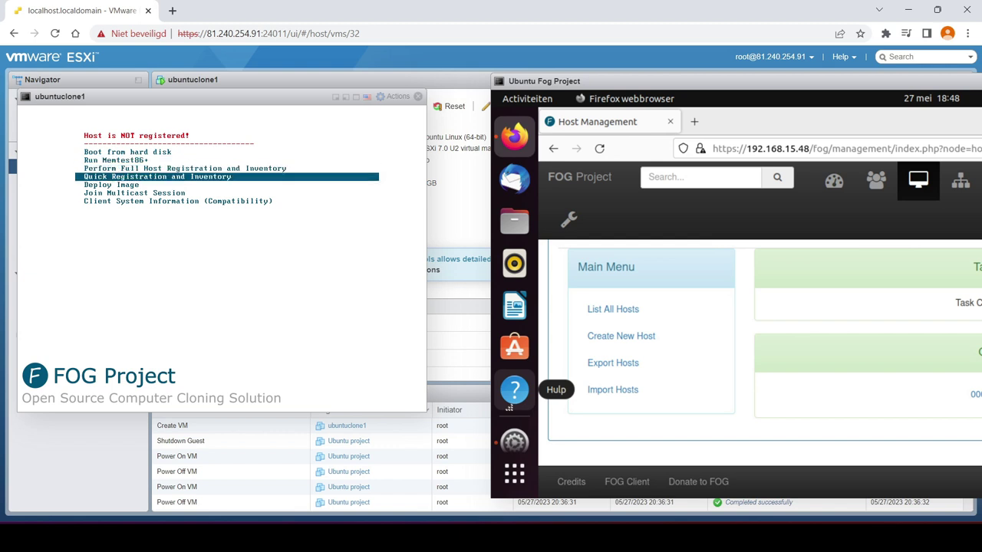
pyautogui.press('Return')
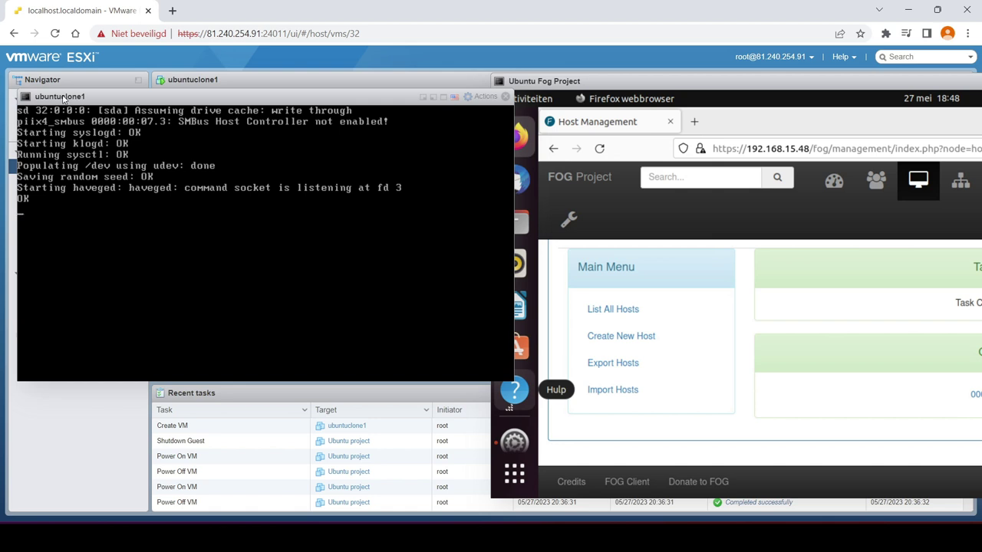
pyautogui.moveTo(81, 102); pyautogui.dragTo(115, 113)
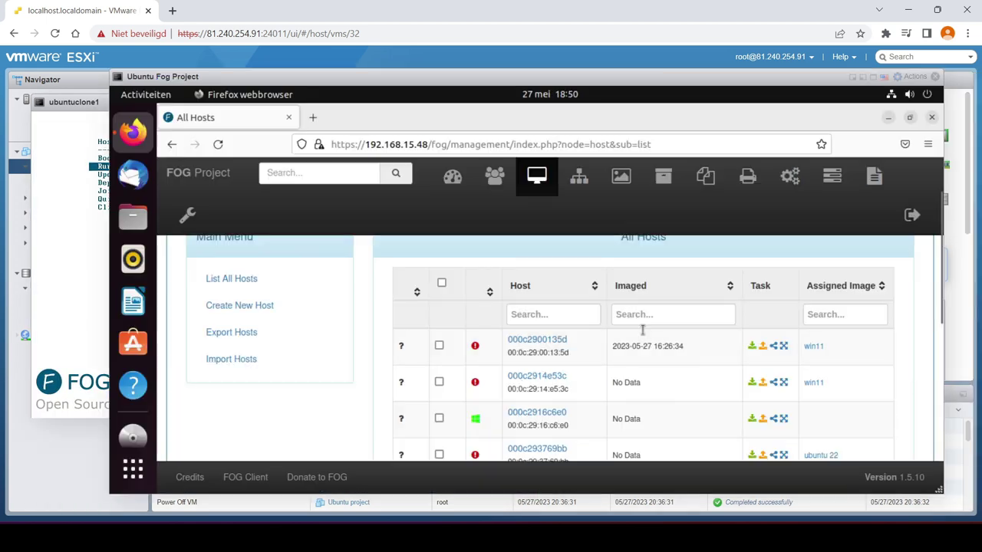
# Rearrange the console windows and open the edit page for host 000c2916c6e0 in FOG
pyautogui.scroll(-2, 632, 366)
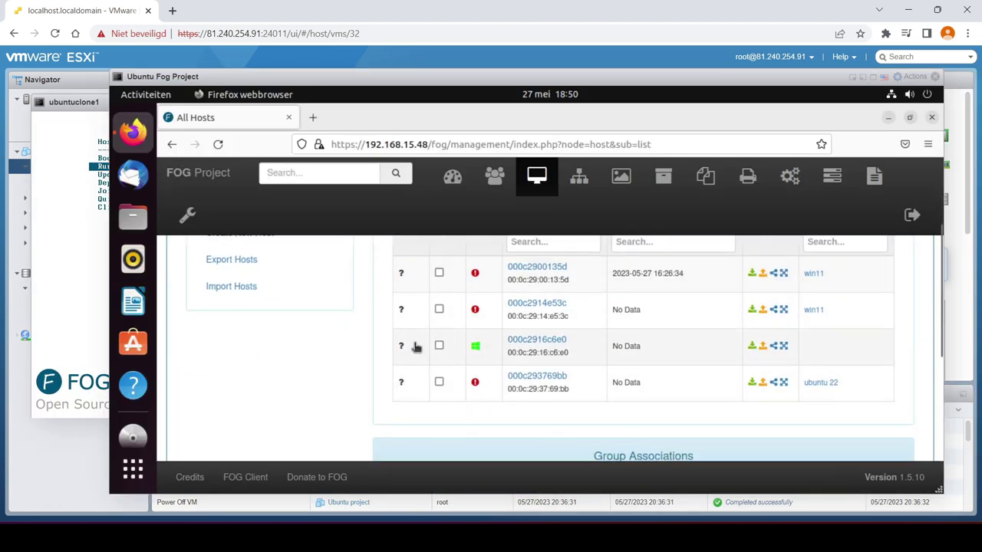
pyautogui.scroll(2, 330, 322)
pyautogui.scroll(-3, 350, 337)
pyautogui.moveTo(388, 78); pyautogui.dragTo(245, 155)
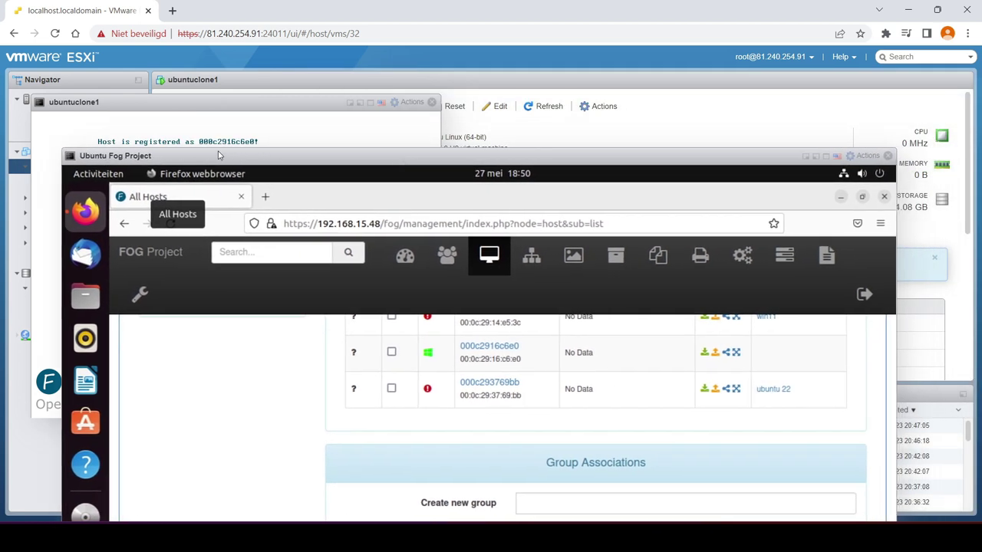
pyautogui.moveTo(303, 161); pyautogui.dragTo(337, 100)
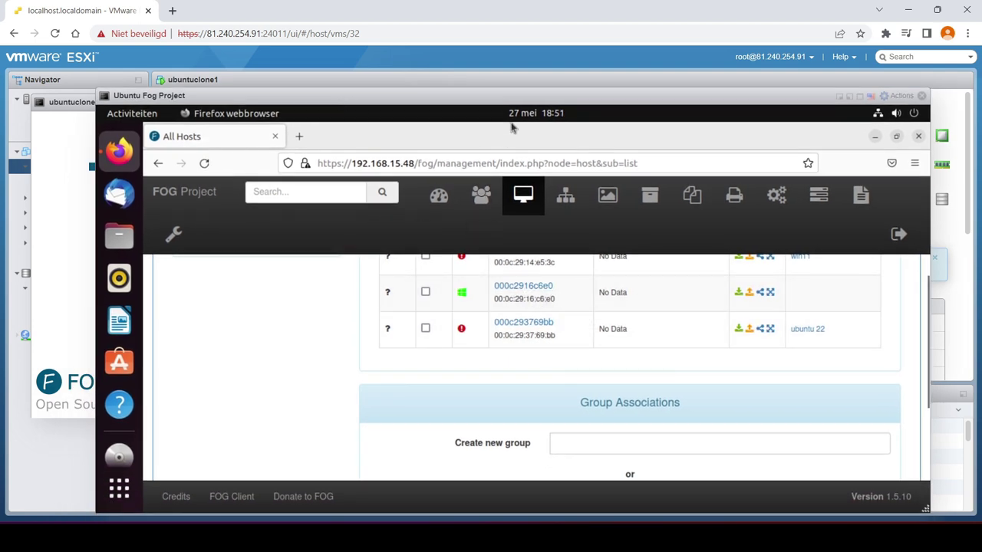
pyautogui.moveTo(541, 103)
pyautogui.mouseDown()
pyautogui.moveTo(517, 165)
pyautogui.moveTo(485, 167)
pyautogui.moveTo(486, 157)
pyautogui.moveTo(525, 150)
pyautogui.moveTo(554, 112)
pyautogui.mouseUp()
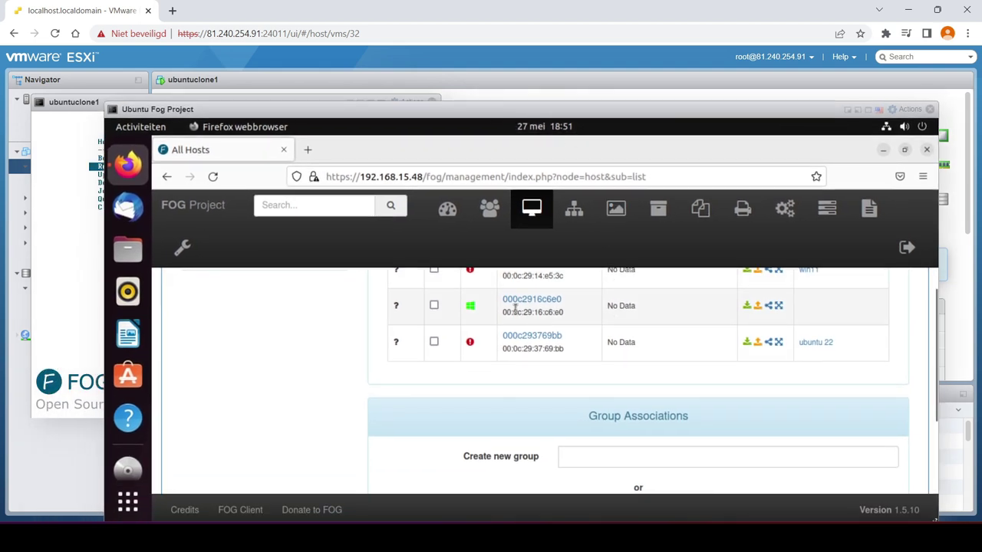
pyautogui.scroll(2, 716, 328)
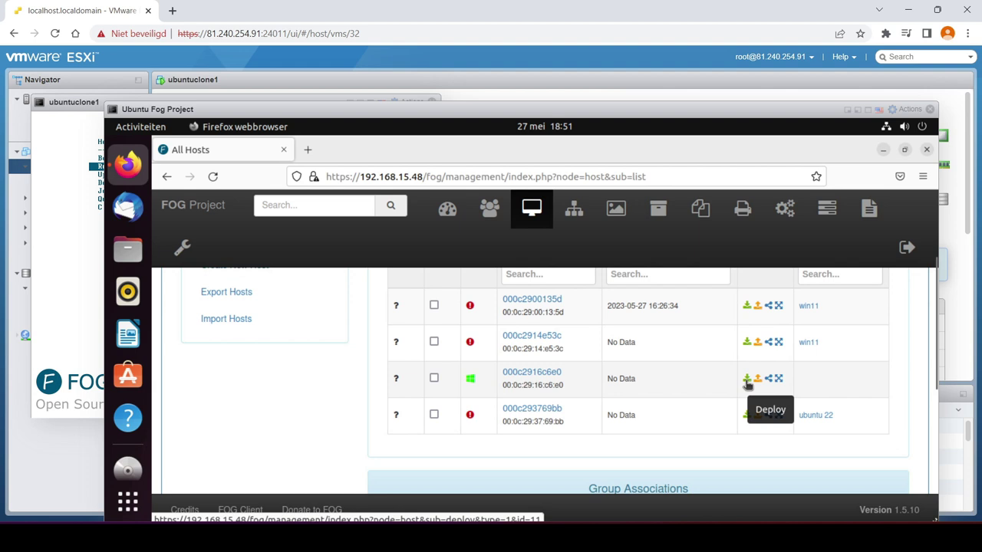
pyautogui.click(532, 372)
# Set host 000c2916c6e0's Host Image to ubuntu 22 and update the host
pyautogui.scroll(-2, 690, 345)
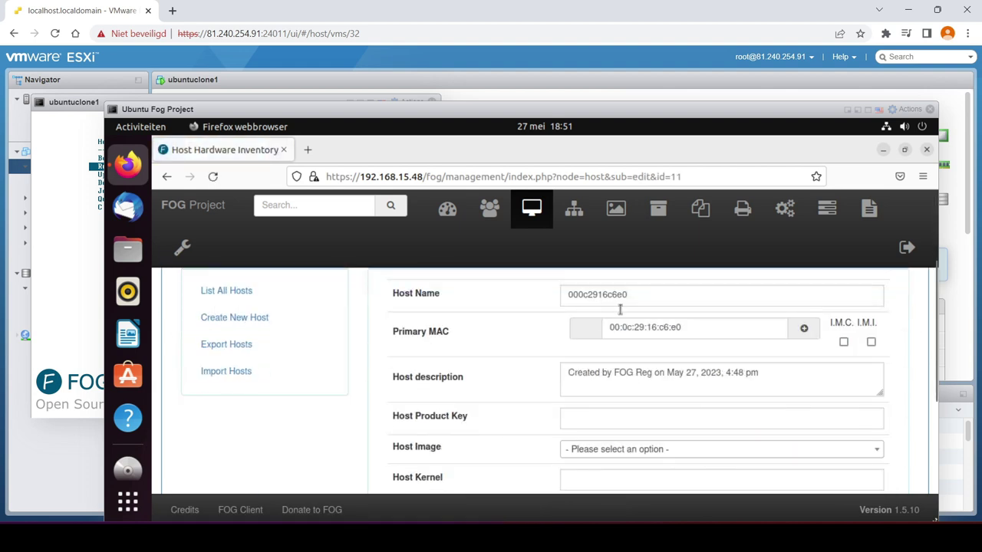
pyautogui.scroll(-2, 688, 372)
pyautogui.scroll(-2, 609, 373)
pyautogui.click(736, 307)
pyautogui.click(631, 374)
pyautogui.scroll(-3, 664, 386)
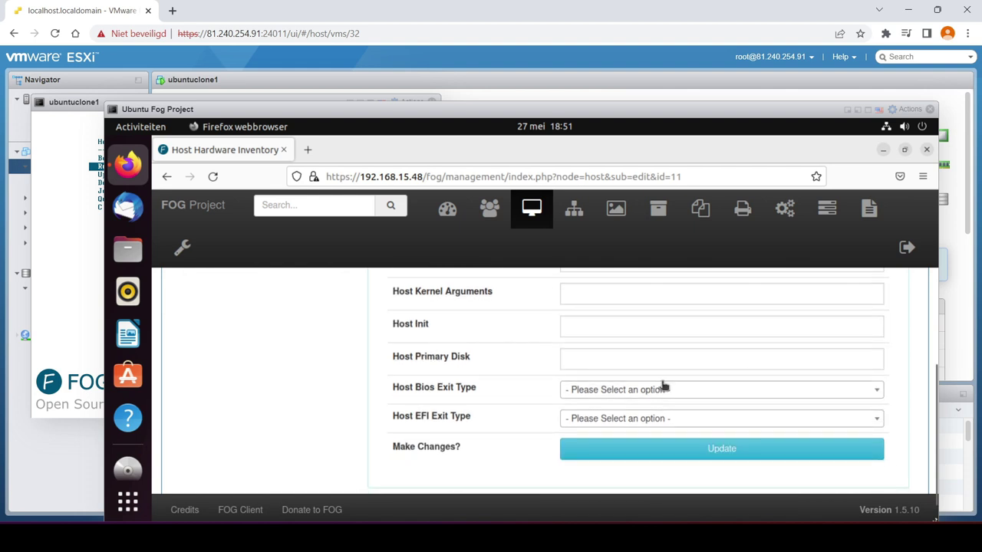
pyautogui.click(709, 414)
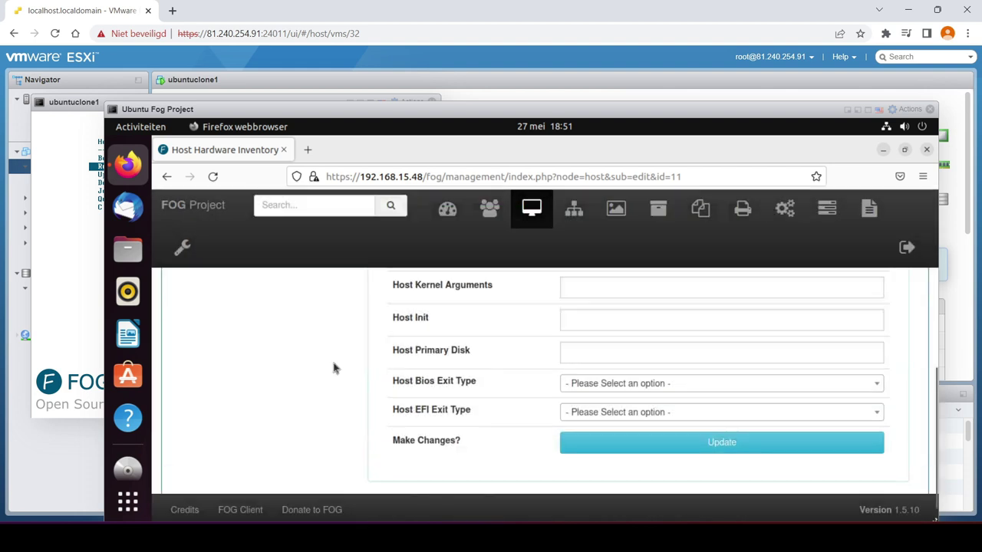
# Create an immediate Deploy task for the host under Basic Tasks
pyautogui.click(303, 338)
pyautogui.scroll(-3, 368, 347)
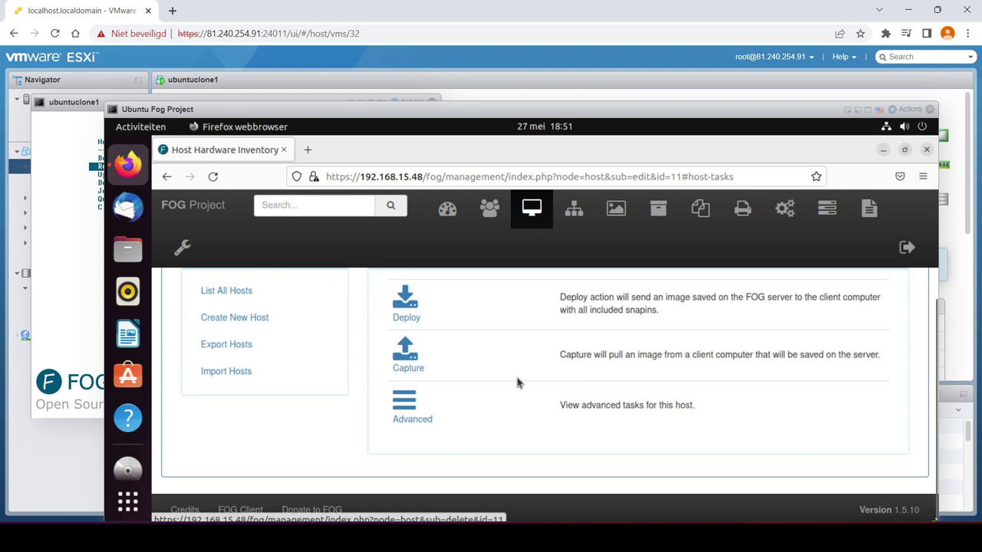
pyautogui.click(405, 309)
pyautogui.scroll(-3, 506, 334)
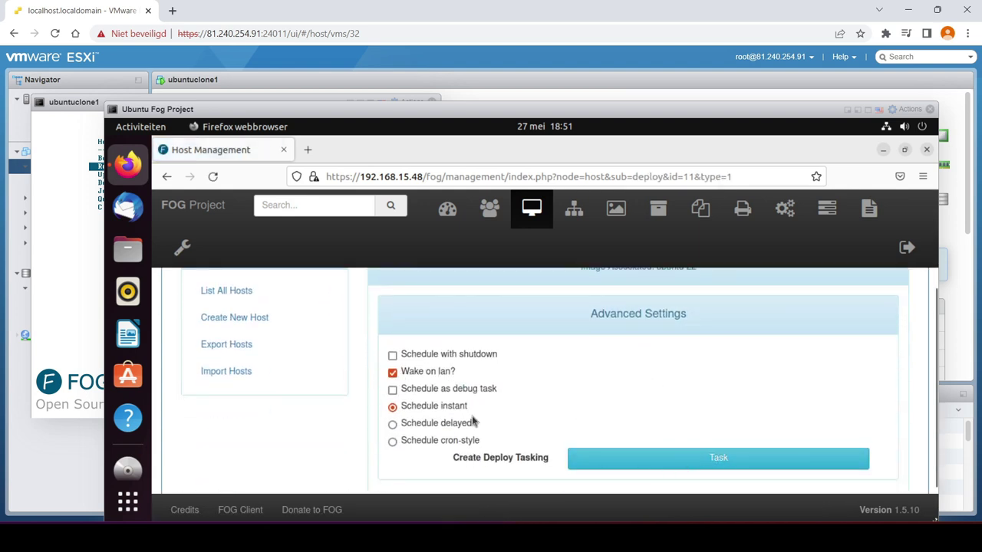
pyautogui.click(665, 465)
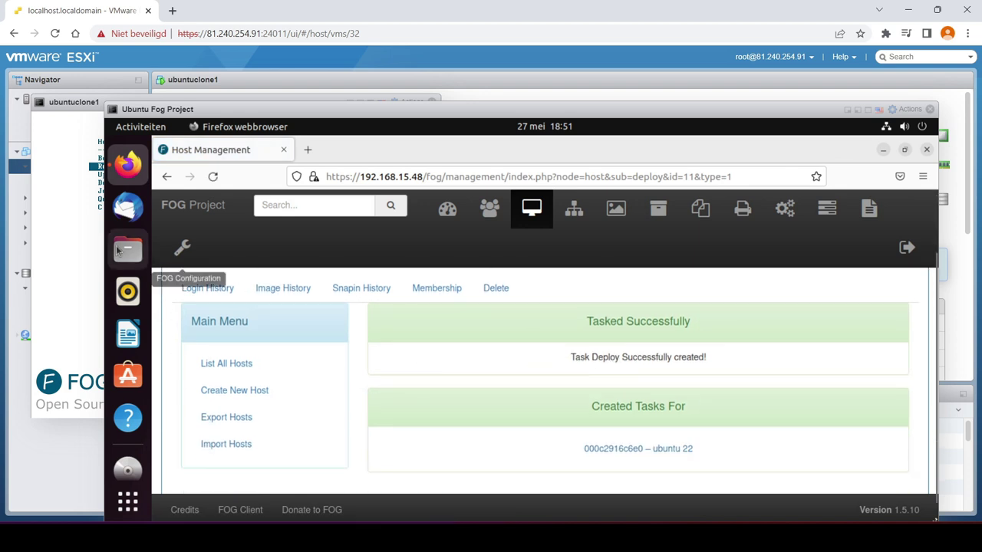
pyautogui.click(77, 253)
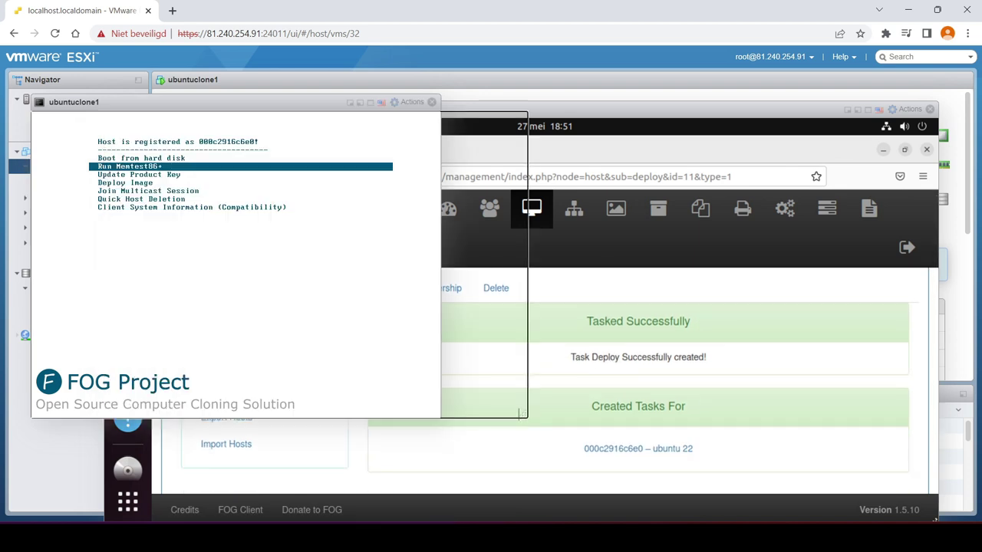
# Choose Deploy Image from the FOG boot menu and submit the FOG login
pyautogui.press('Down')
pyautogui.press('Down')
pyautogui.press('Return')
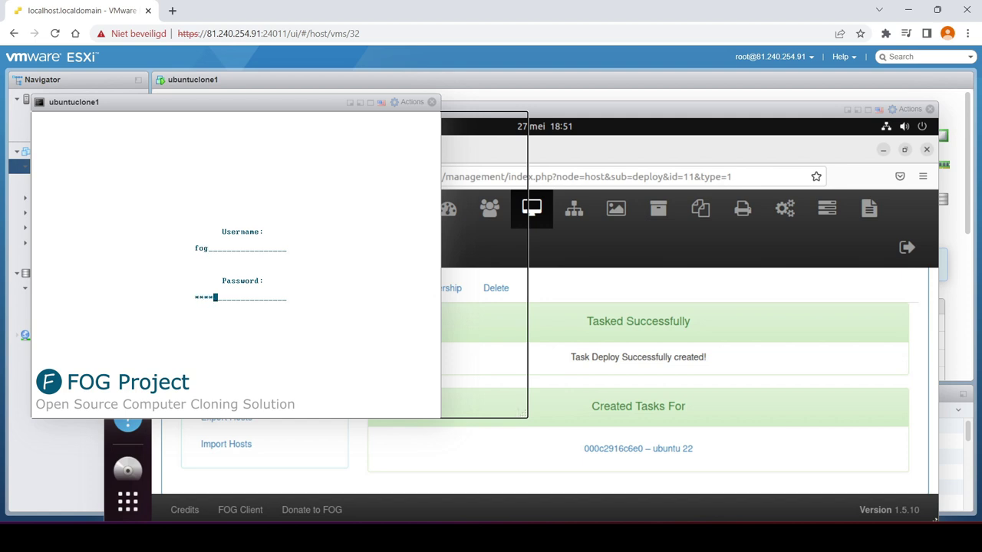
pyautogui.press('Return')
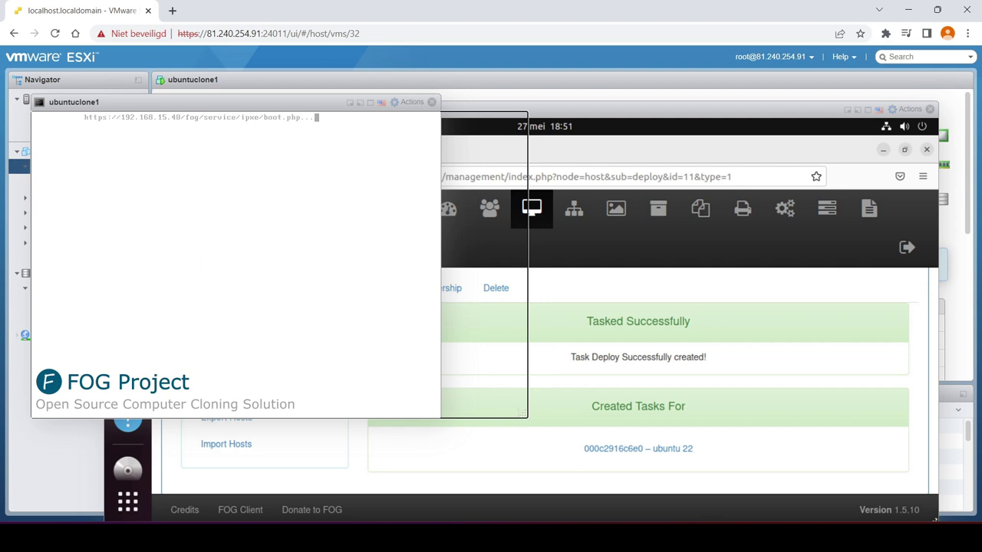
# Rearrange the ubuntuclone1 and Fog Project console windows while Partclone restores the ubuntu22 image
pyautogui.moveTo(299, 107)
pyautogui.mouseDown()
pyautogui.moveTo(338, 108)
pyautogui.moveTo(307, 109)
pyautogui.mouseUp()
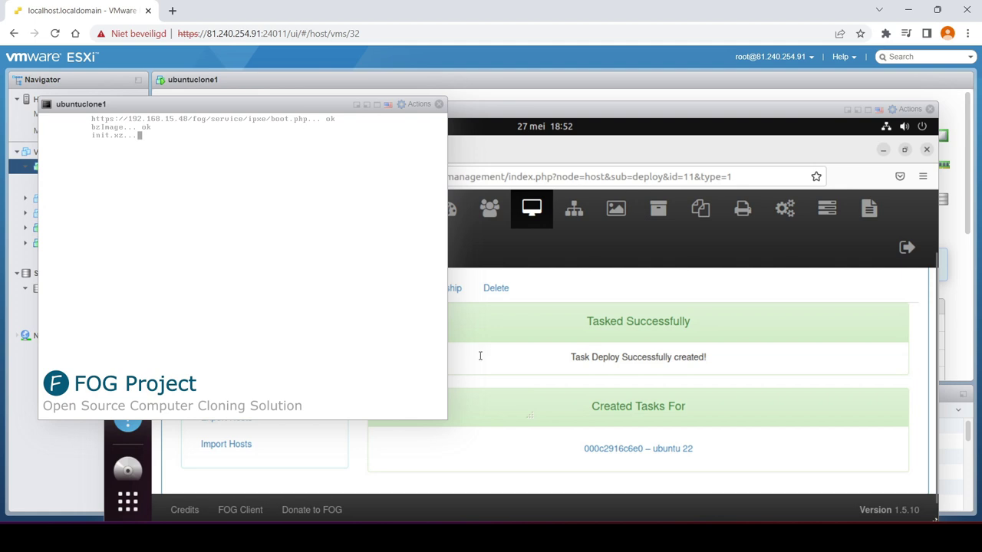
pyautogui.moveTo(537, 117); pyautogui.dragTo(668, 111)
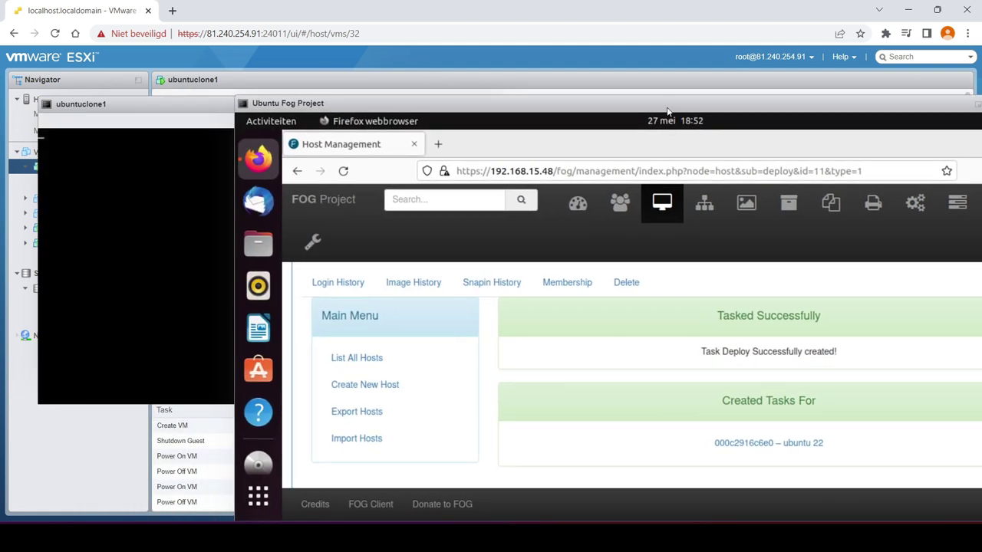
pyautogui.click(80, 106)
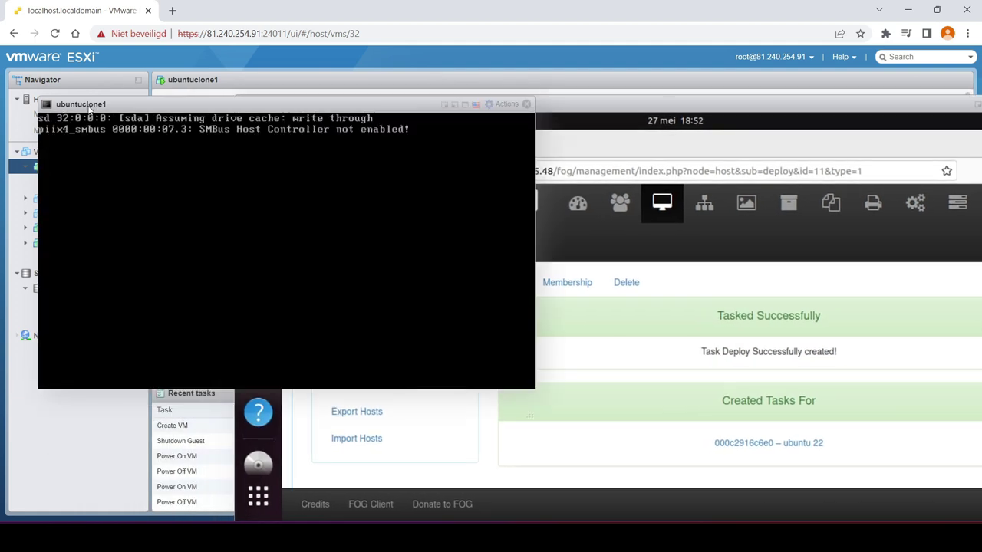
pyautogui.moveTo(750, 107); pyautogui.dragTo(765, 105)
pyautogui.click(205, 112)
pyautogui.moveTo(239, 111); pyautogui.dragTo(238, 120)
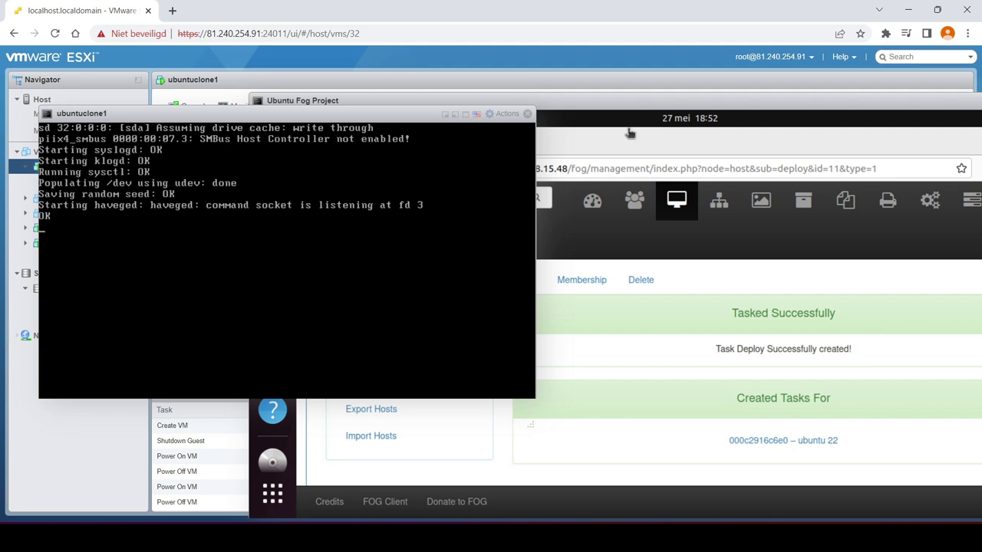
pyautogui.moveTo(322, 117); pyautogui.dragTo(345, 122)
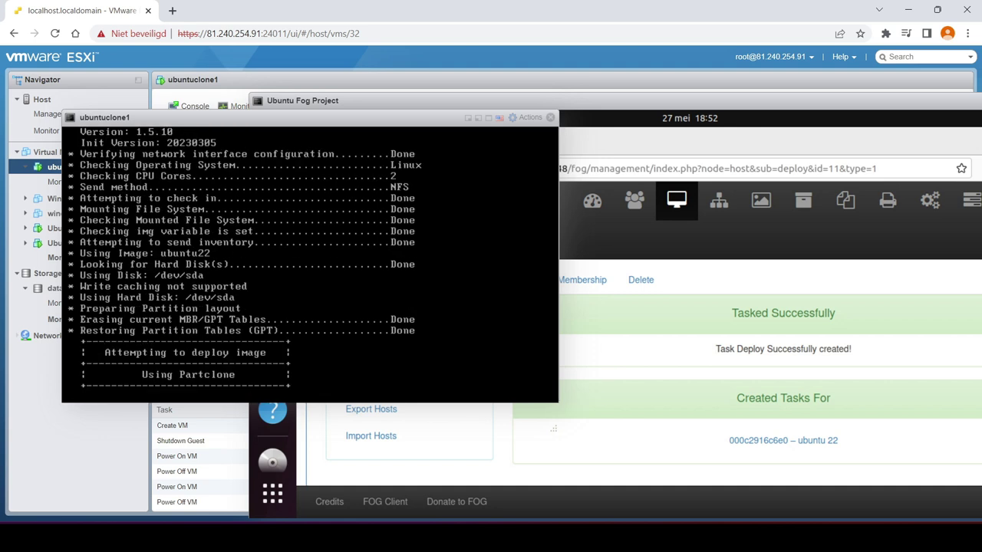
pyautogui.moveTo(376, 116); pyautogui.dragTo(358, 123)
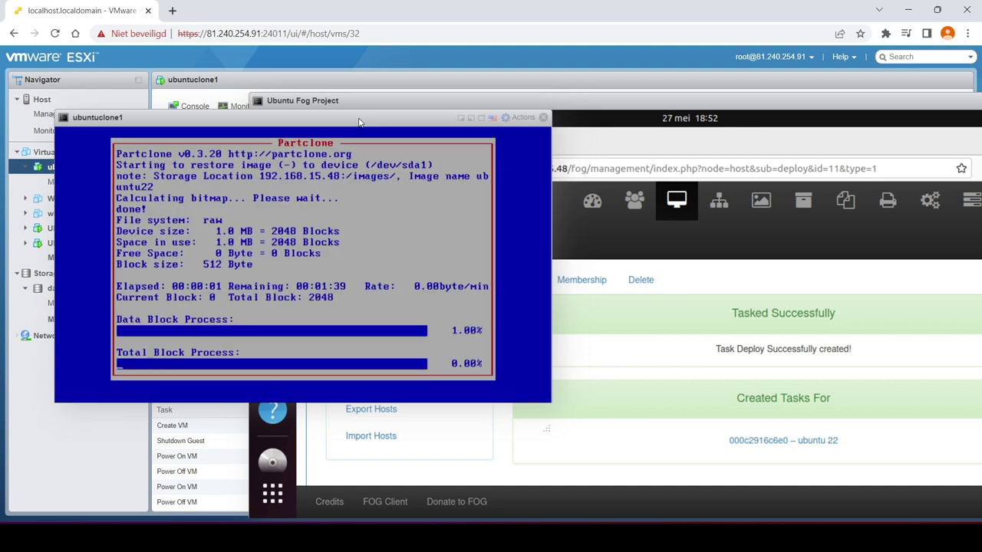
pyautogui.click(738, 135)
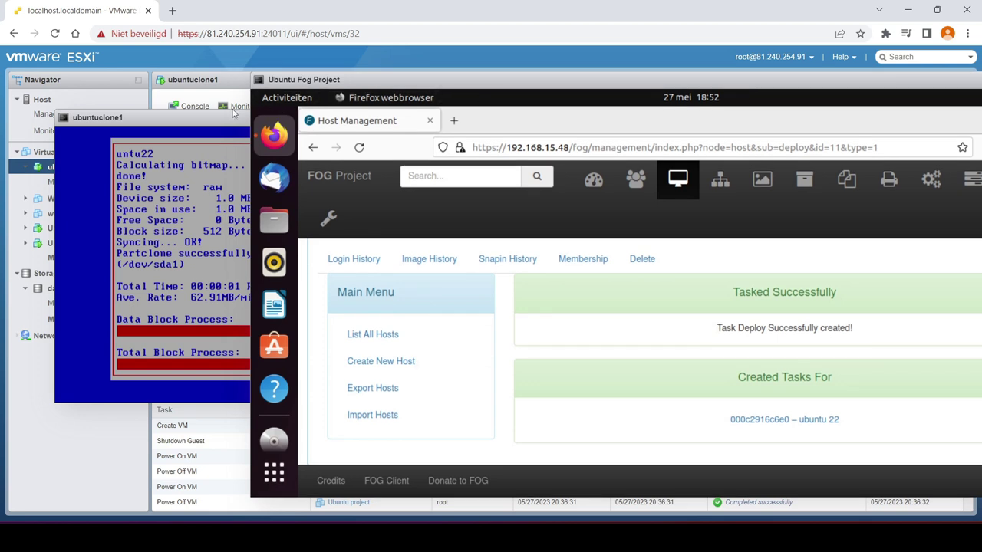
# Bring the ubuntuclone1 console forward to watch Partclone finish restoring /dev/sda1
pyautogui.click(234, 115)
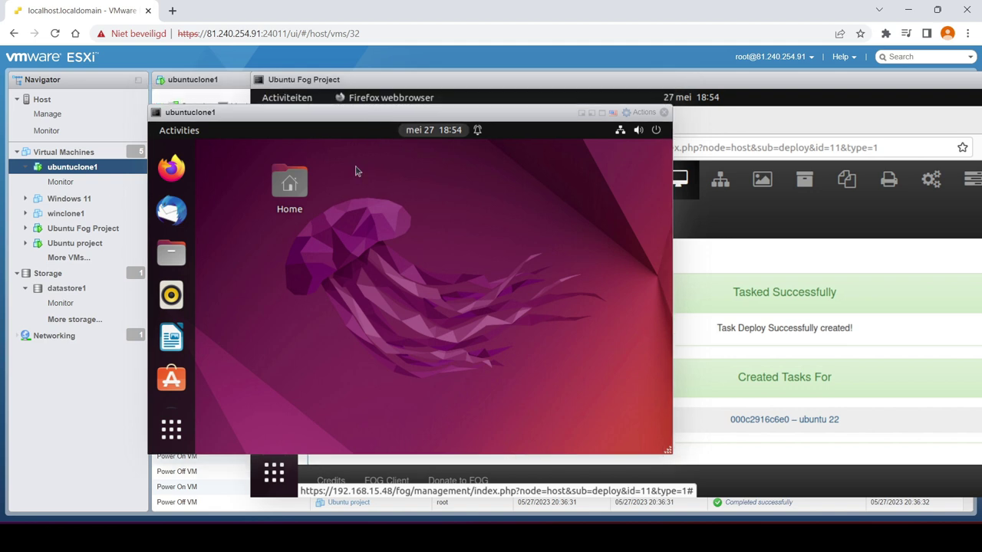
# Close the ubuntuclone1 and Ubuntu Fog Project consoles and show the Virtual Machines list
pyautogui.click(763, 246)
pyautogui.click(217, 112)
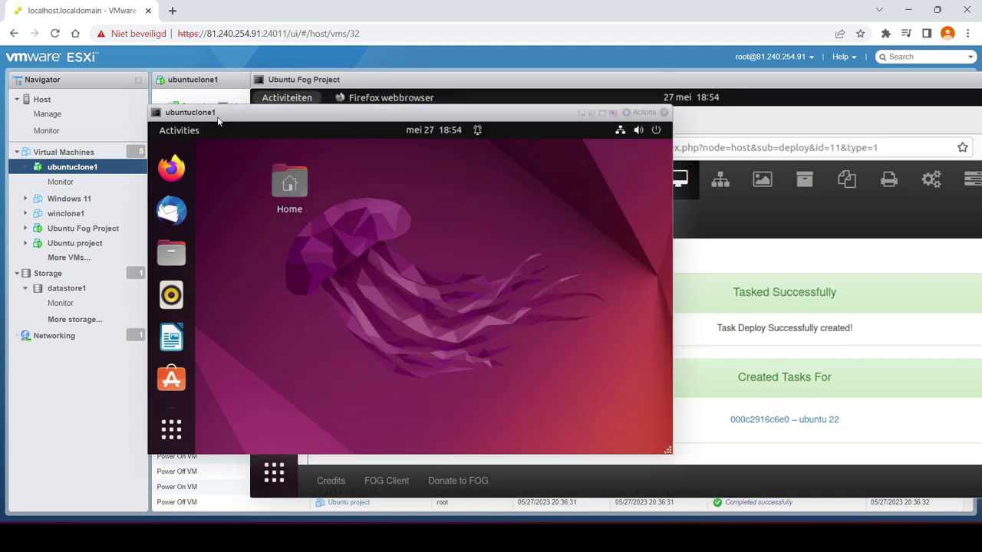
pyautogui.click(663, 112)
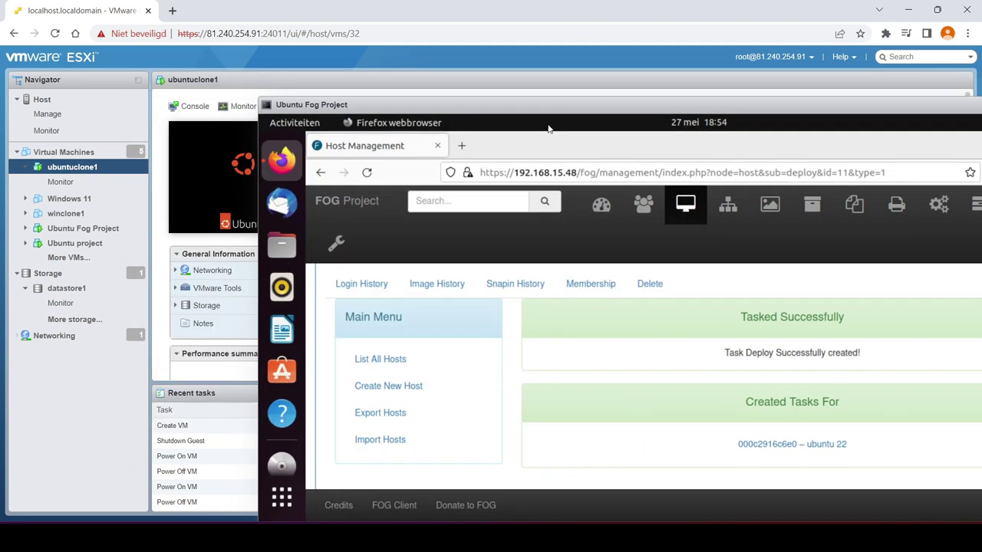
pyautogui.click(64, 152)
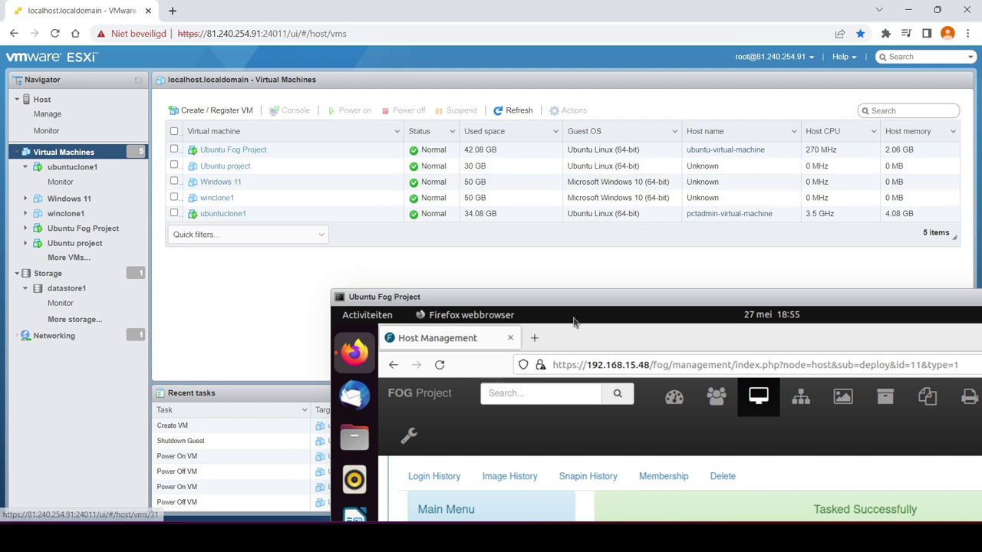
pyautogui.moveTo(608, 305); pyautogui.dragTo(476, 222)
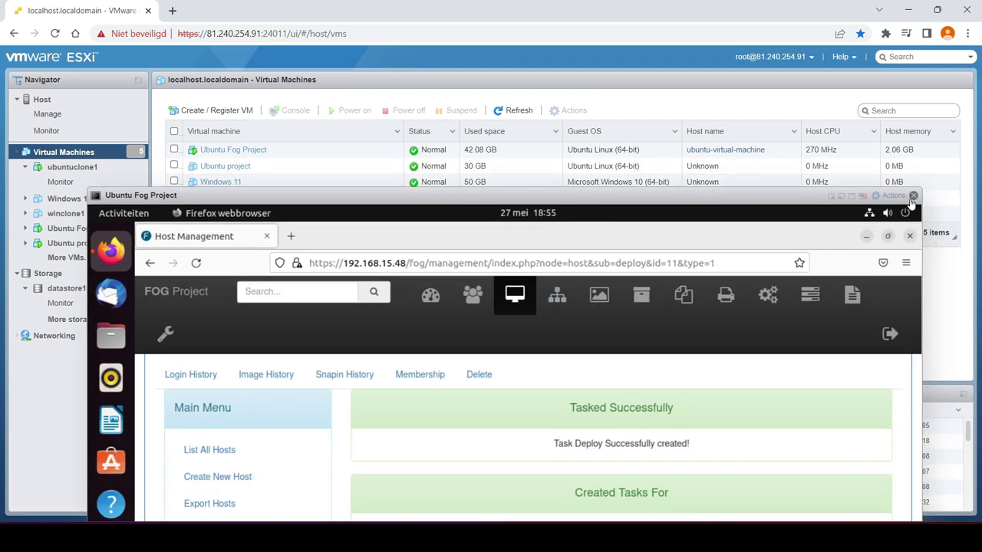
pyautogui.click(913, 196)
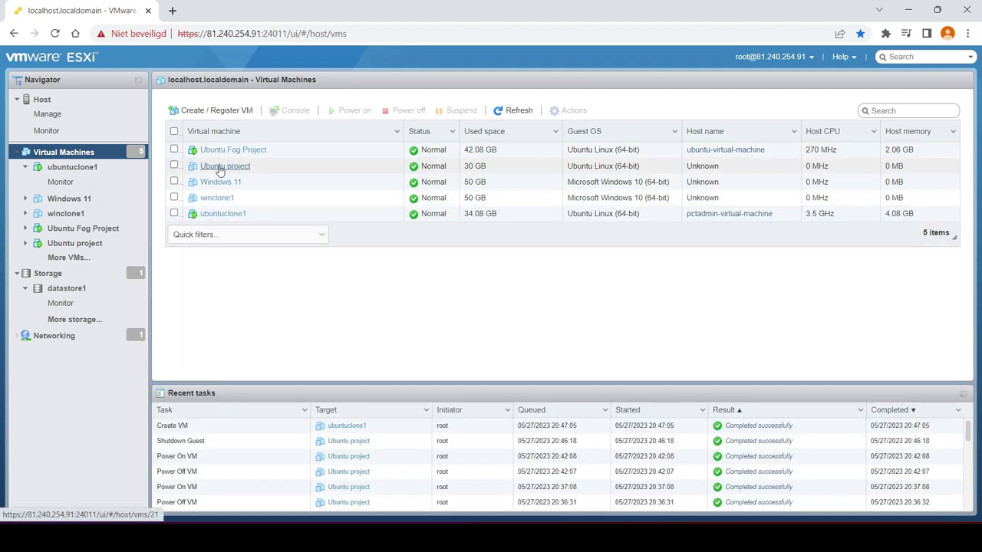